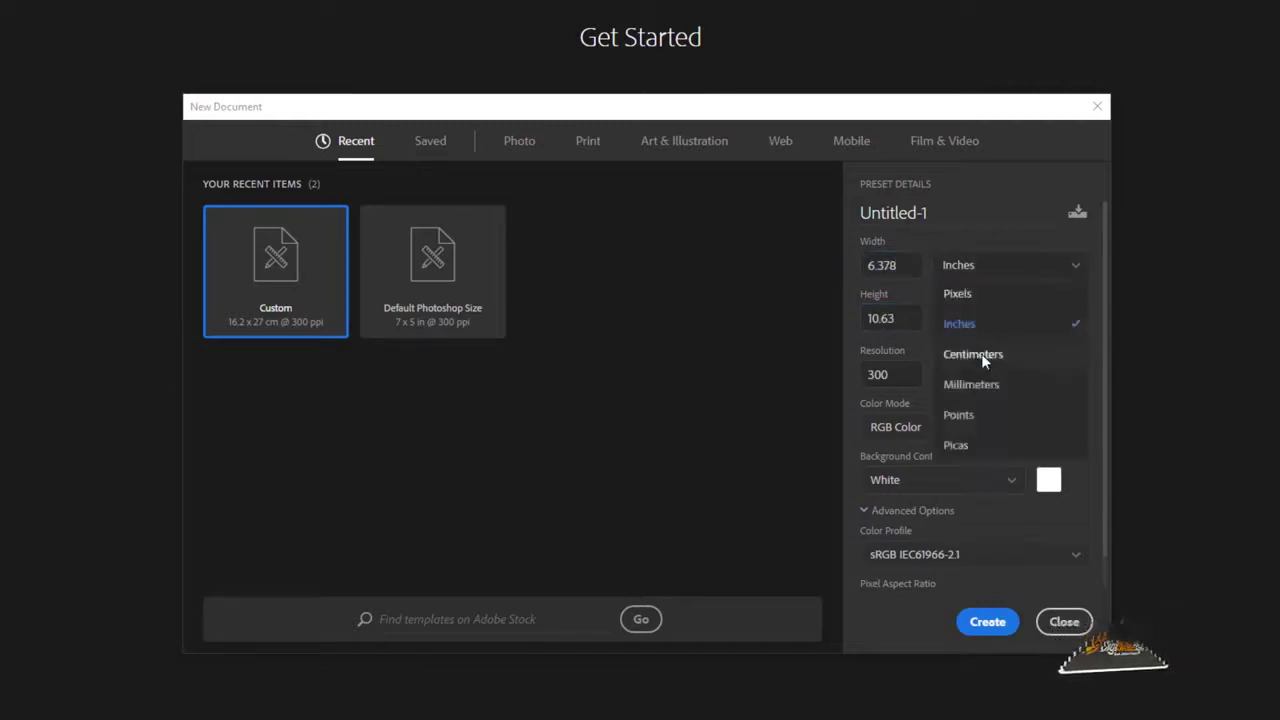
Step: Create a new document 16.2 x 27 centimeters at 300 pixels/inch in CMYK Color with a white background
left_click(975, 354)
left_click(906, 376)
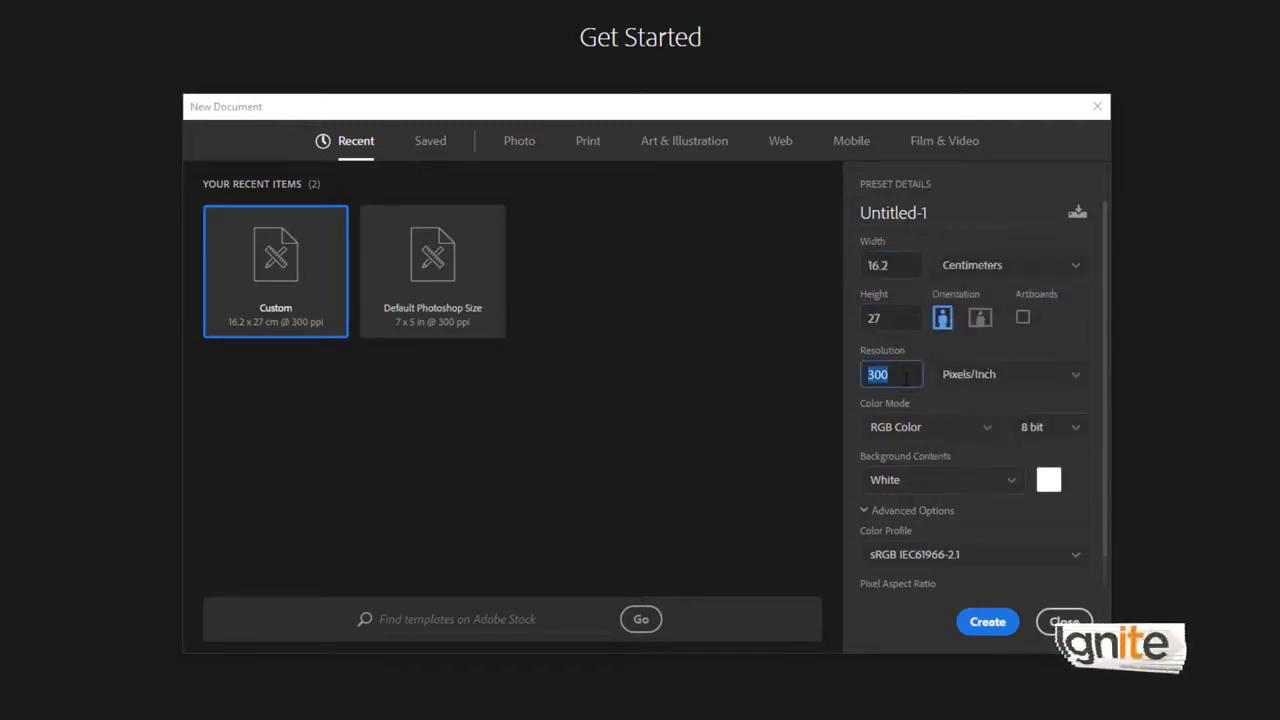
left_click(938, 431)
left_click(917, 545)
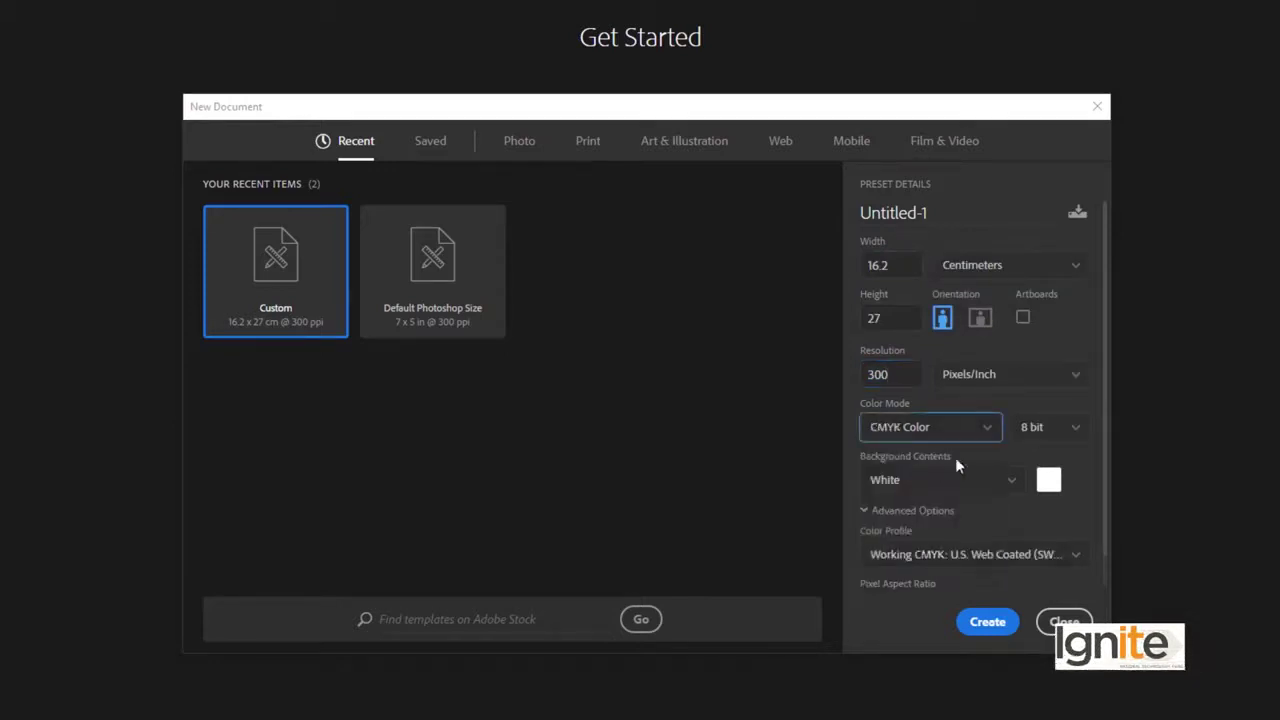
left_click(986, 624)
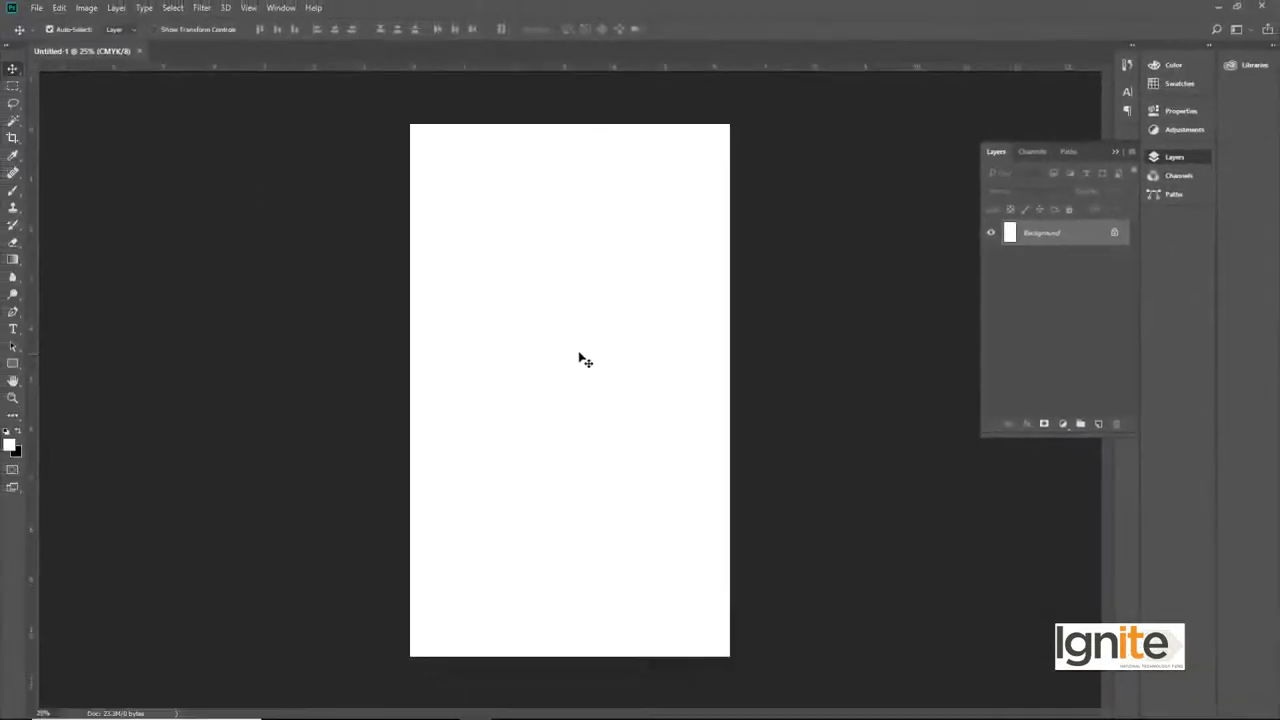
key("ctrl+space")
left_click(580, 353, "ctrl")
left_click_drag(591, 354, 612, 361)
key("alt+space")
left_click(600, 360, "alt")
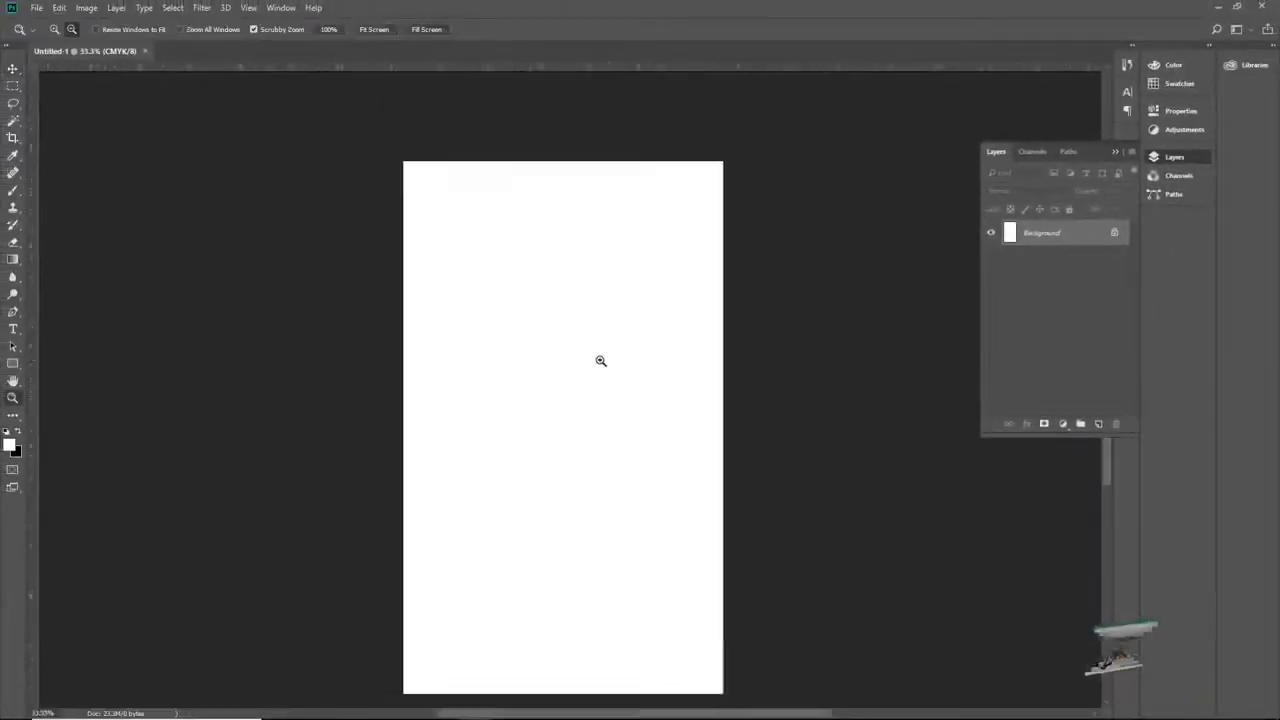
key("v")
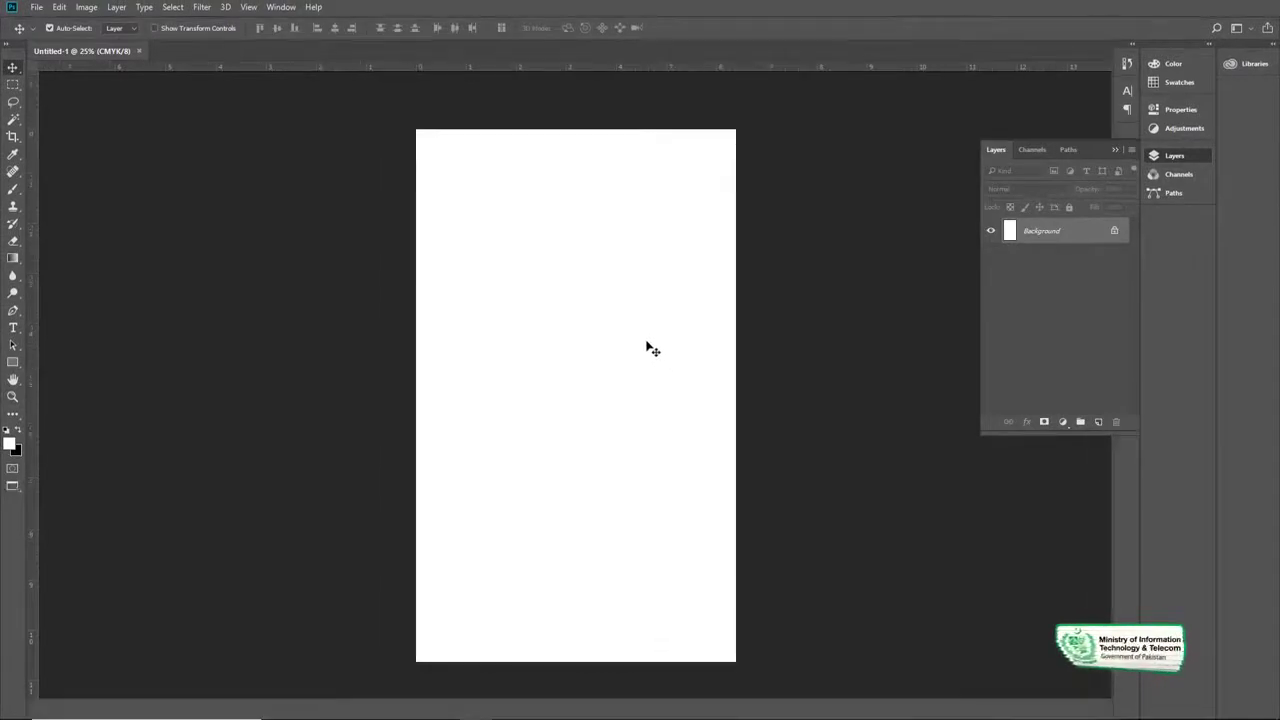
key("f")
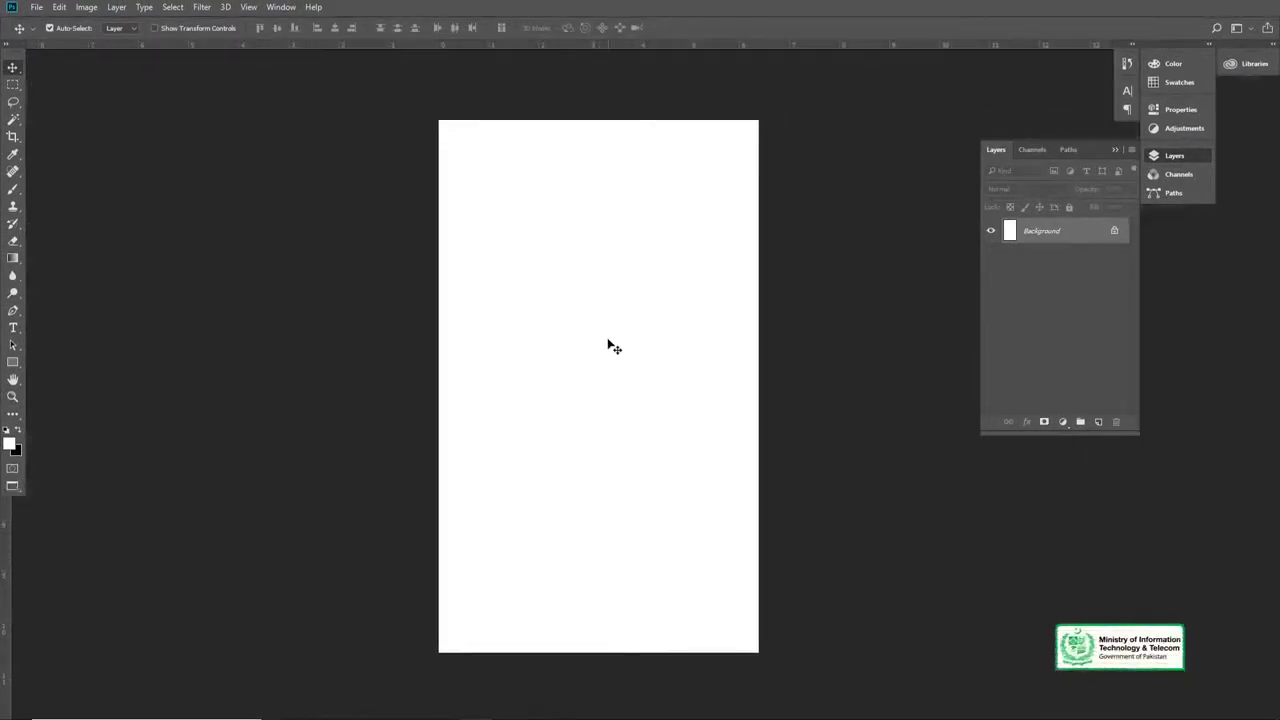
key("f")
key("f")
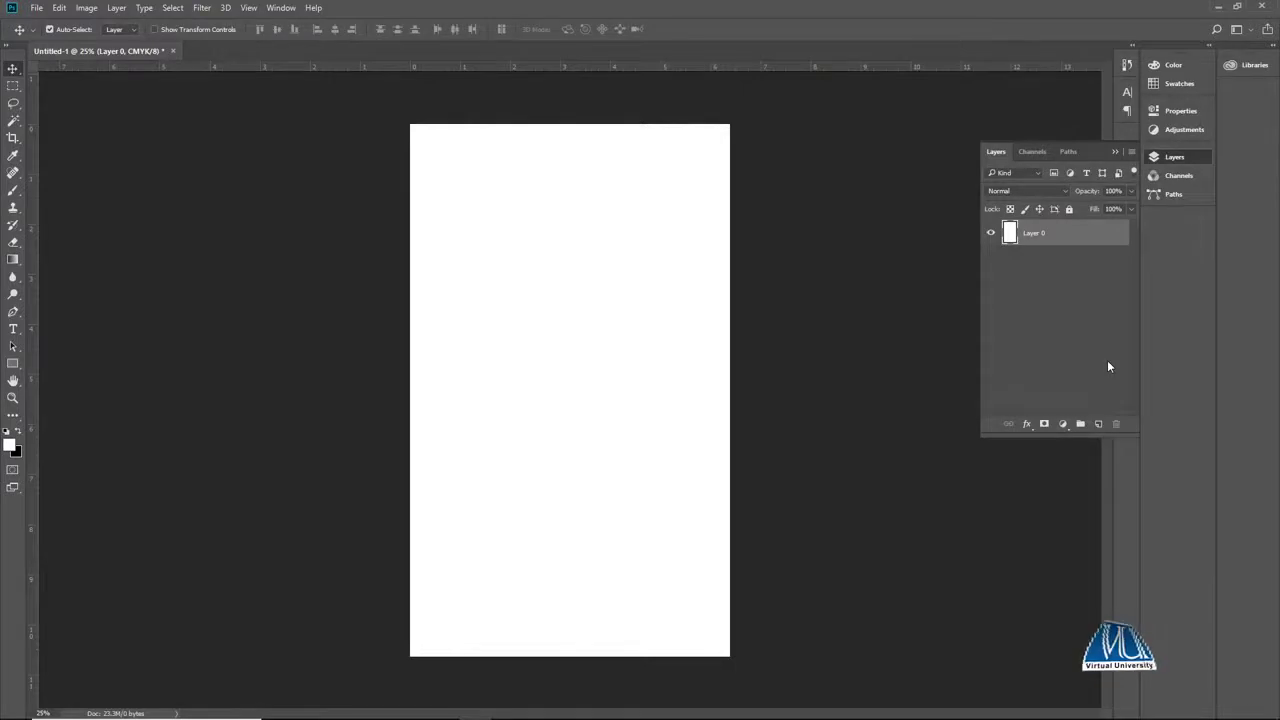
Step: Add a new layer and fill it with a white-to-cyan radial gradient spreading from the canvas centre to its side edge
left_click(1098, 424)
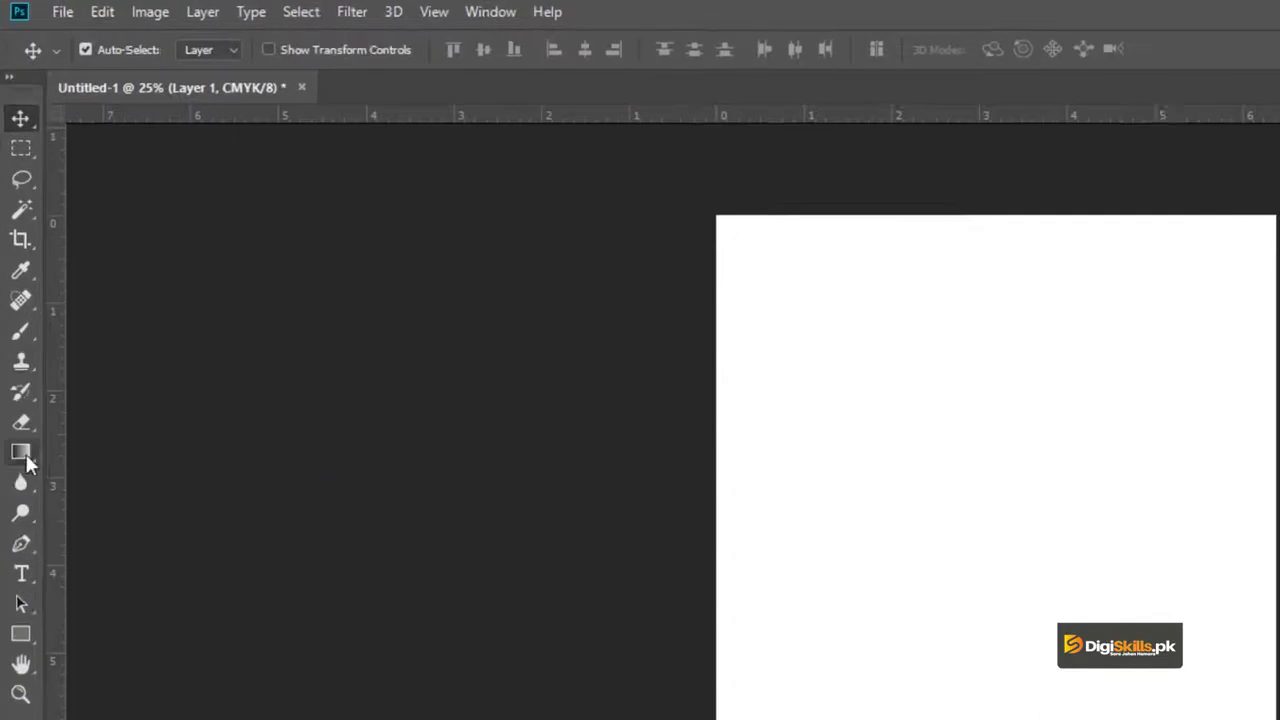
left_click(13, 259)
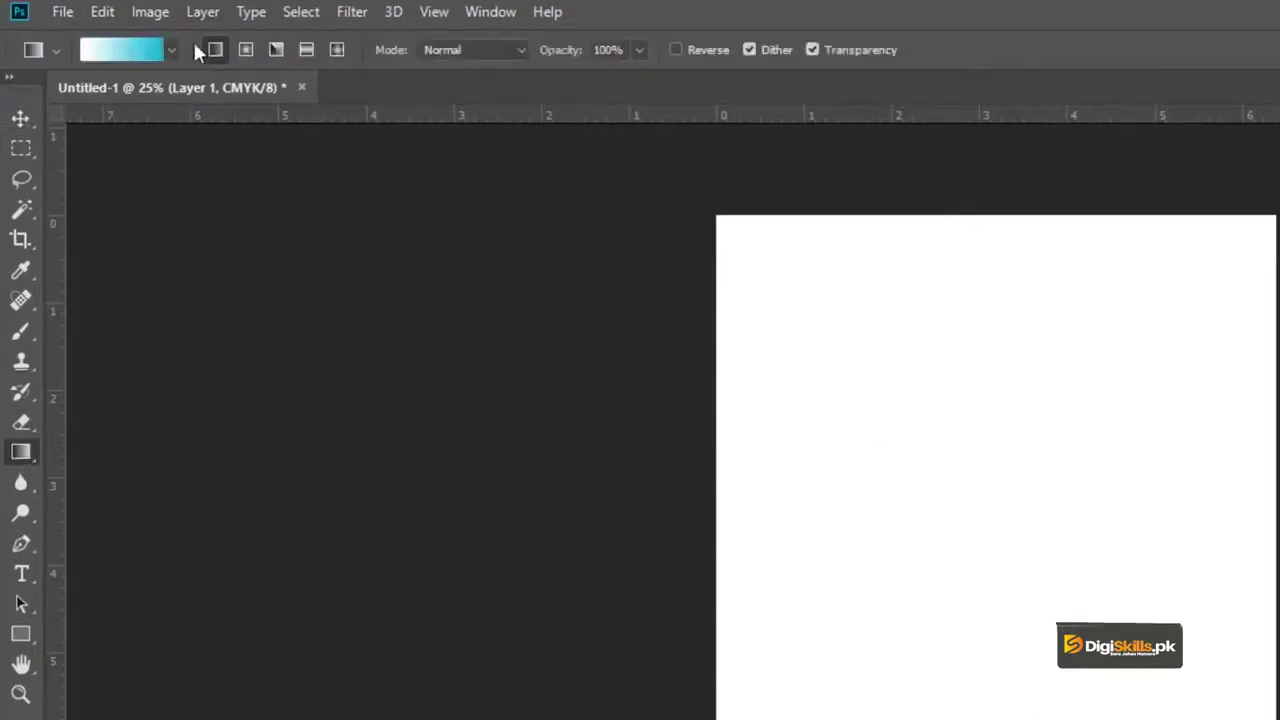
left_click(248, 50)
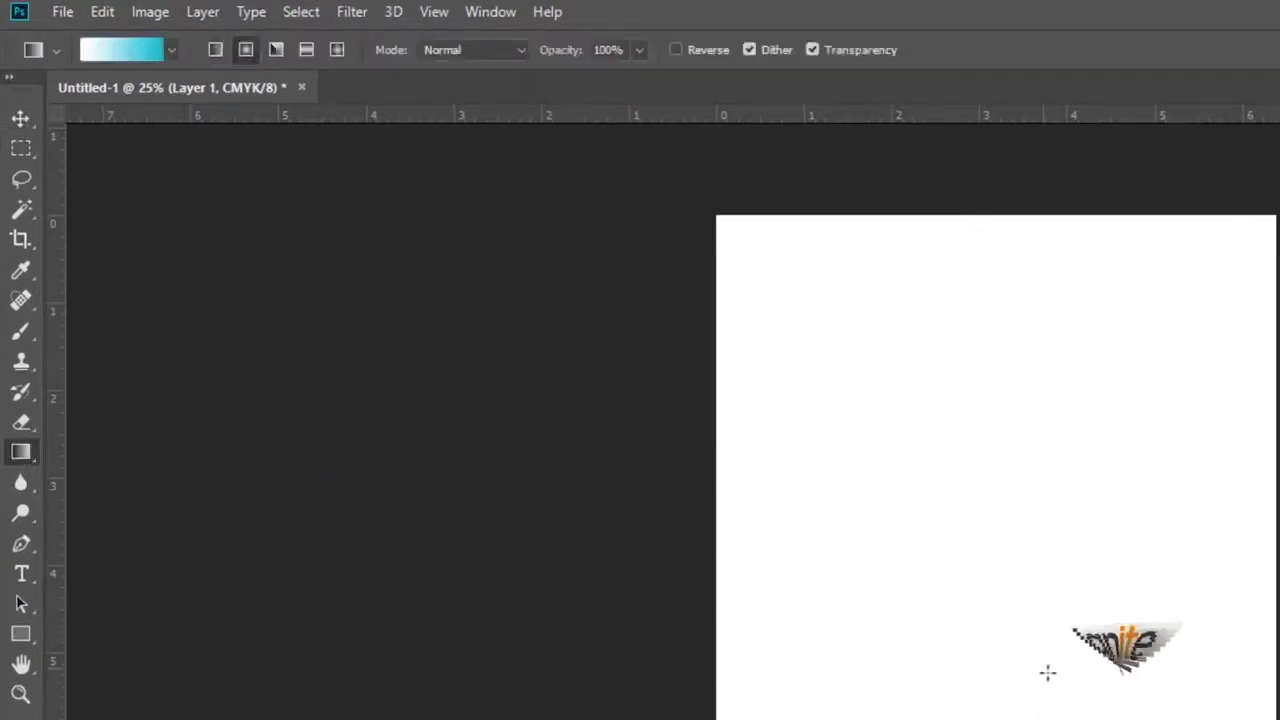
left_click_drag(1004, 668, 1263, 641)
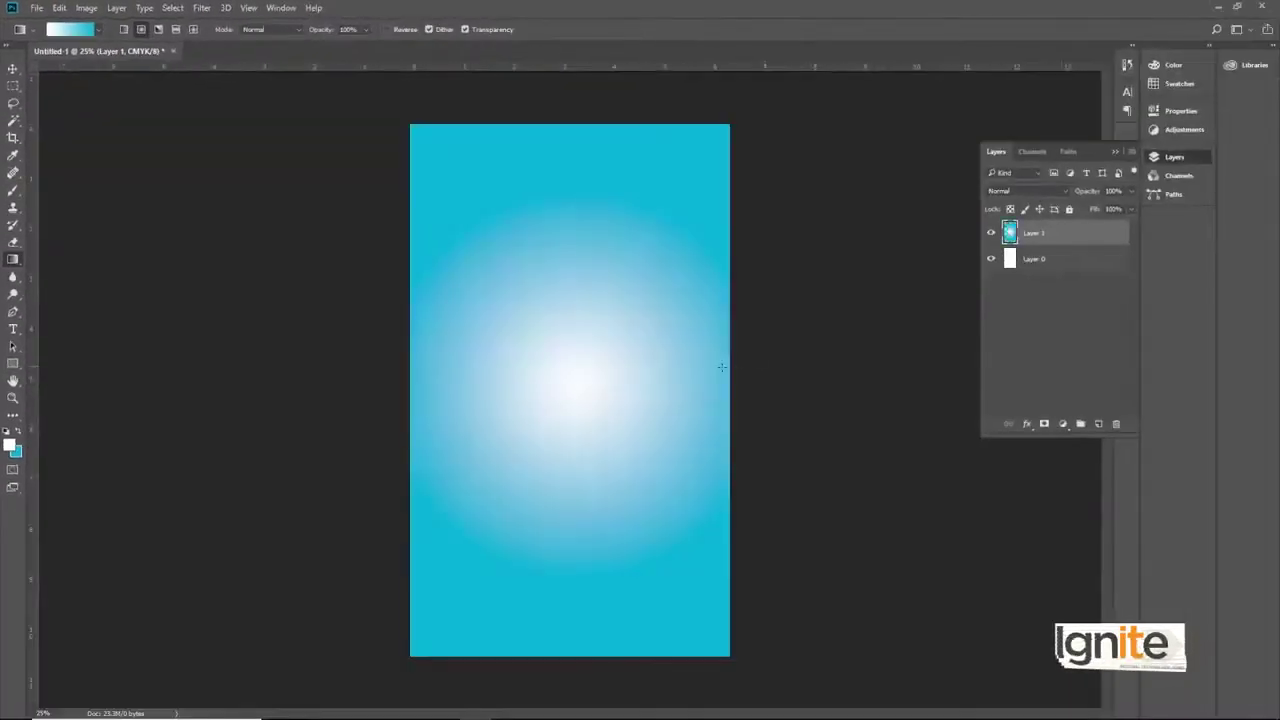
key("z")
key("v")
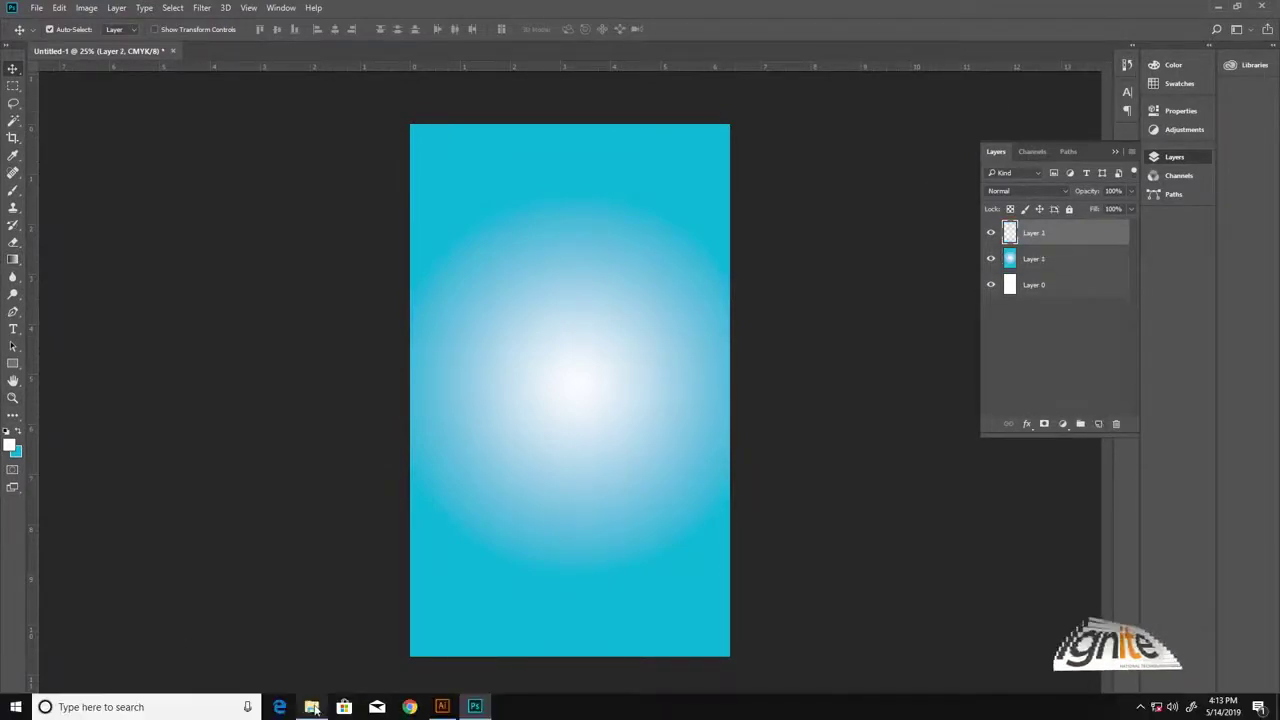
Step: Place the Bottle Png image from the Pngs folder into the document, scaled down and positioned slightly left of the canvas centre
left_click(312, 712)
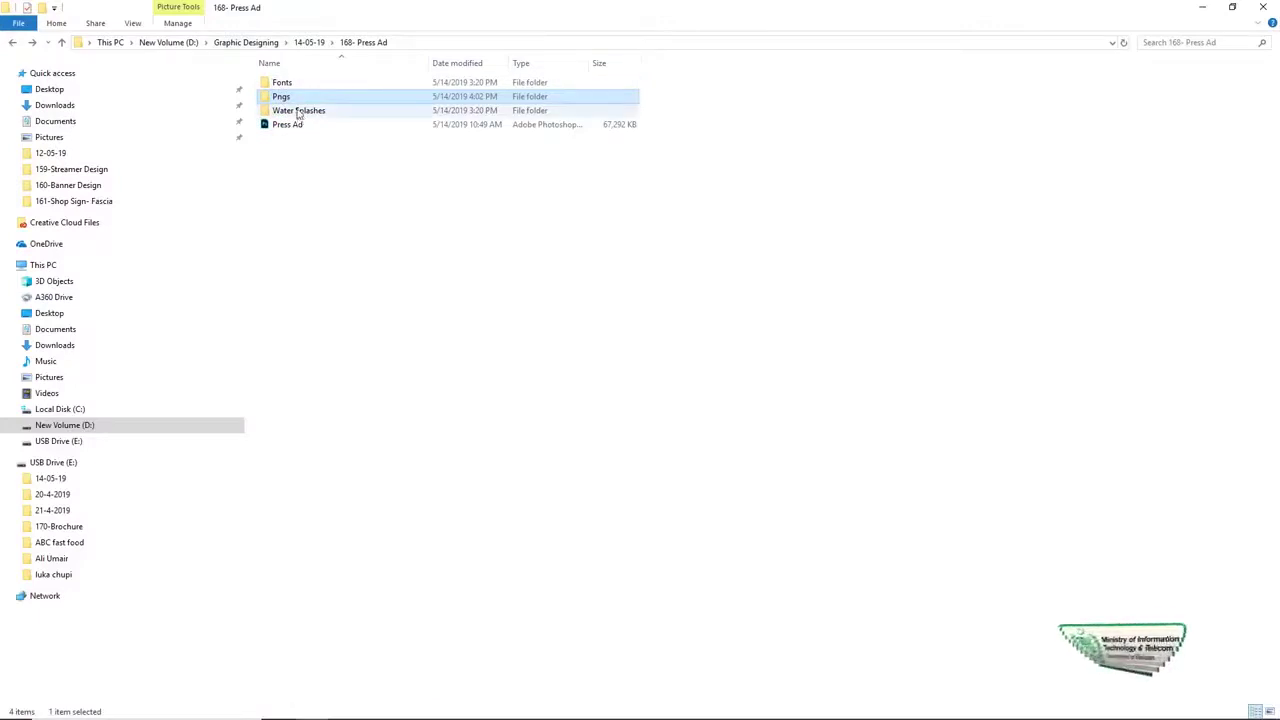
double_click(285, 97)
left_click_drag(319, 103, 547, 388)
left_click_drag(724, 164, 648, 228)
left_click_drag(586, 319, 530, 300)
left_click_drag(632, 200, 618, 208)
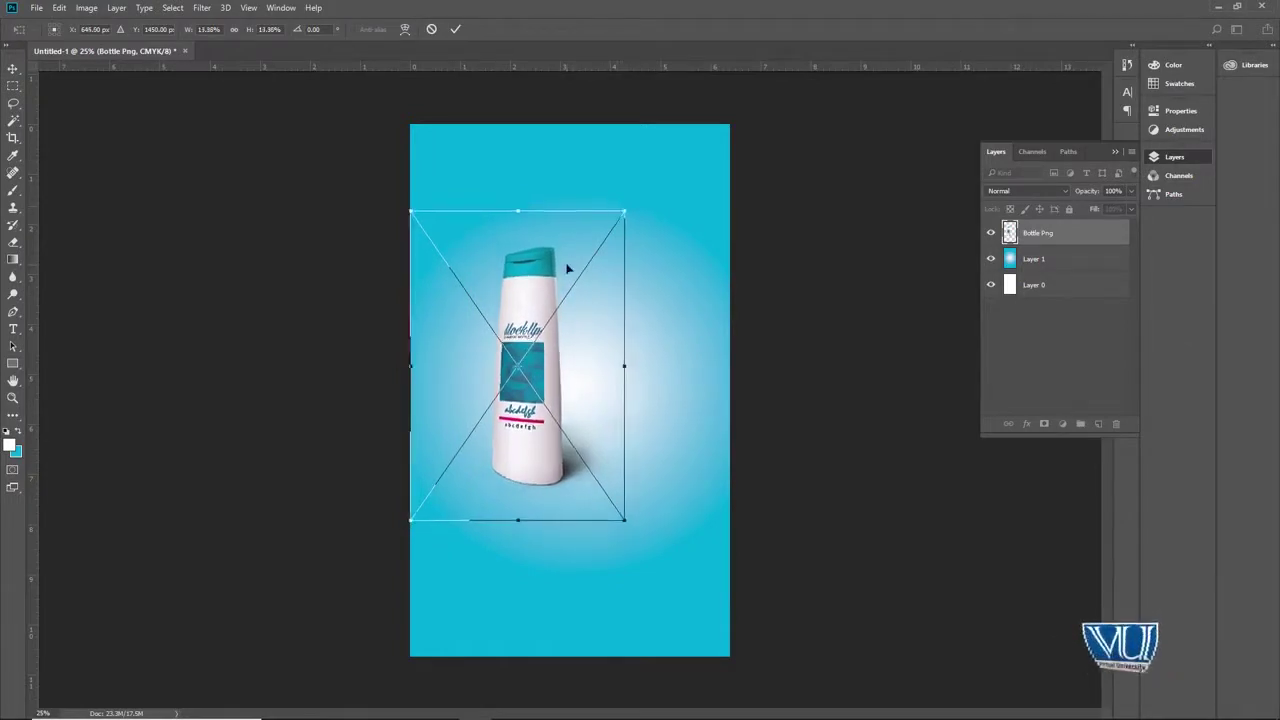
key("Return")
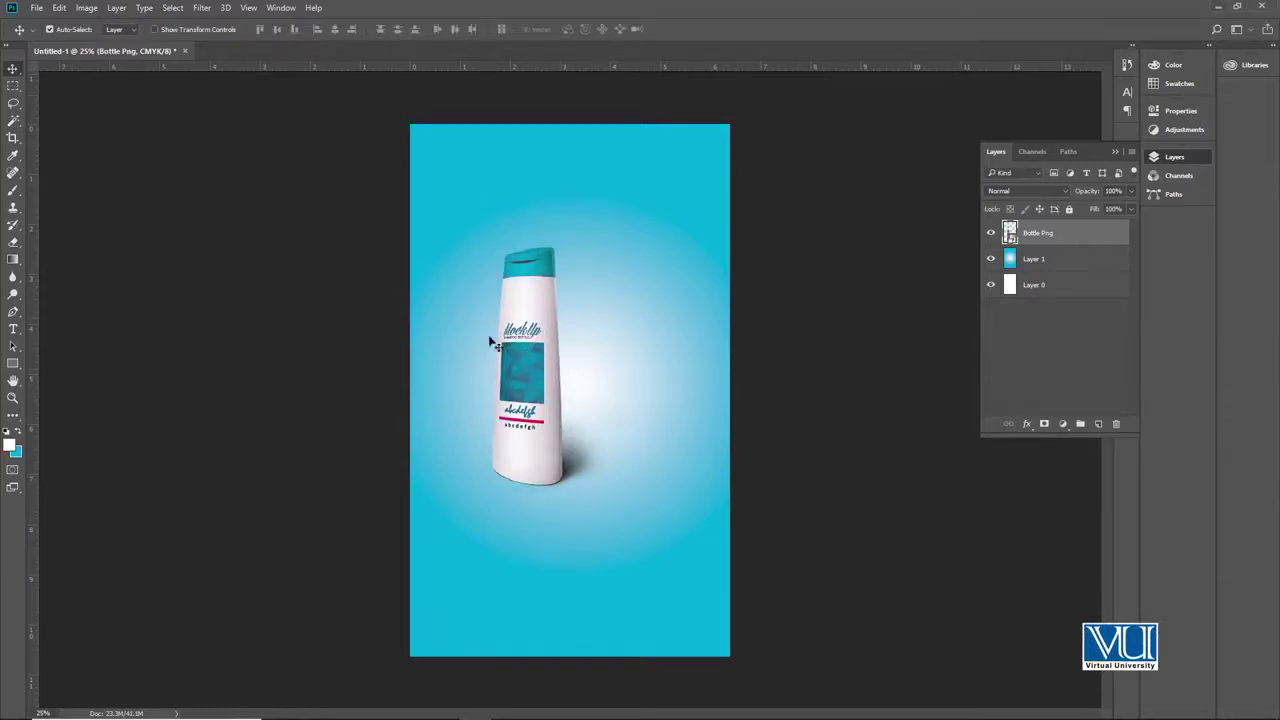
Step: Rasterize the Bottle Png layer
left_click(541, 355, "ctrl")
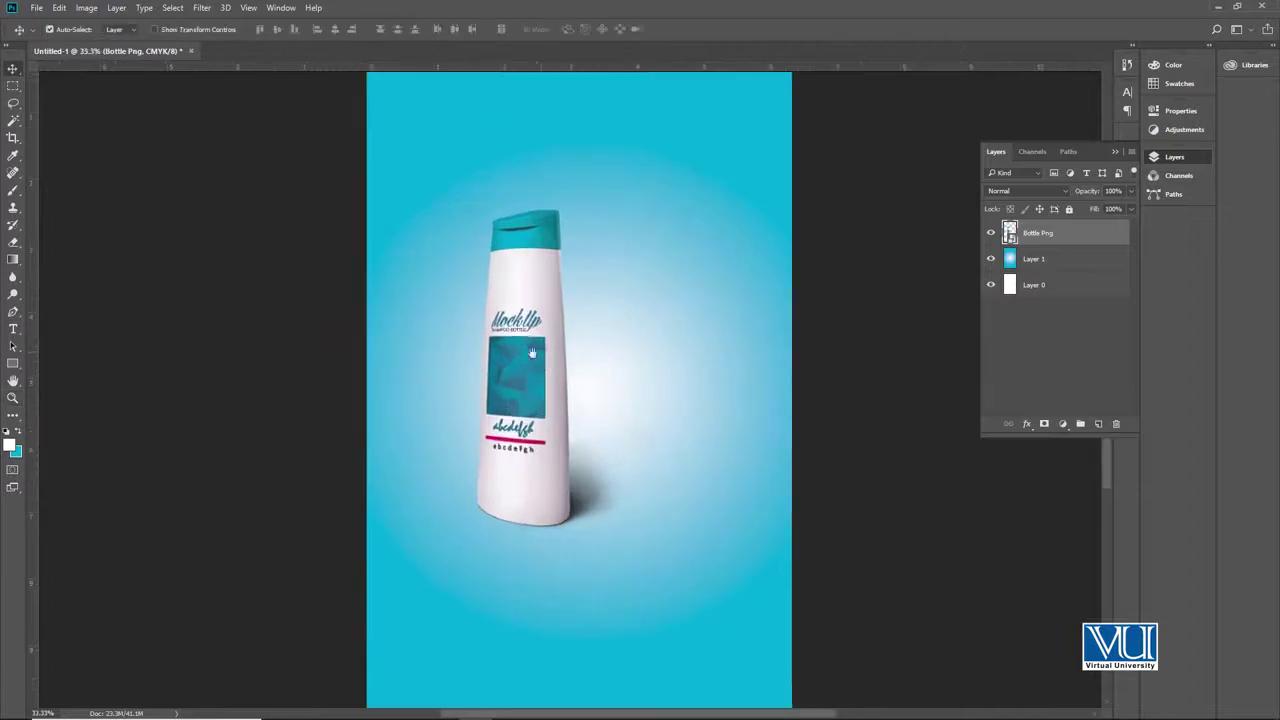
left_click_drag(539, 352, 518, 353)
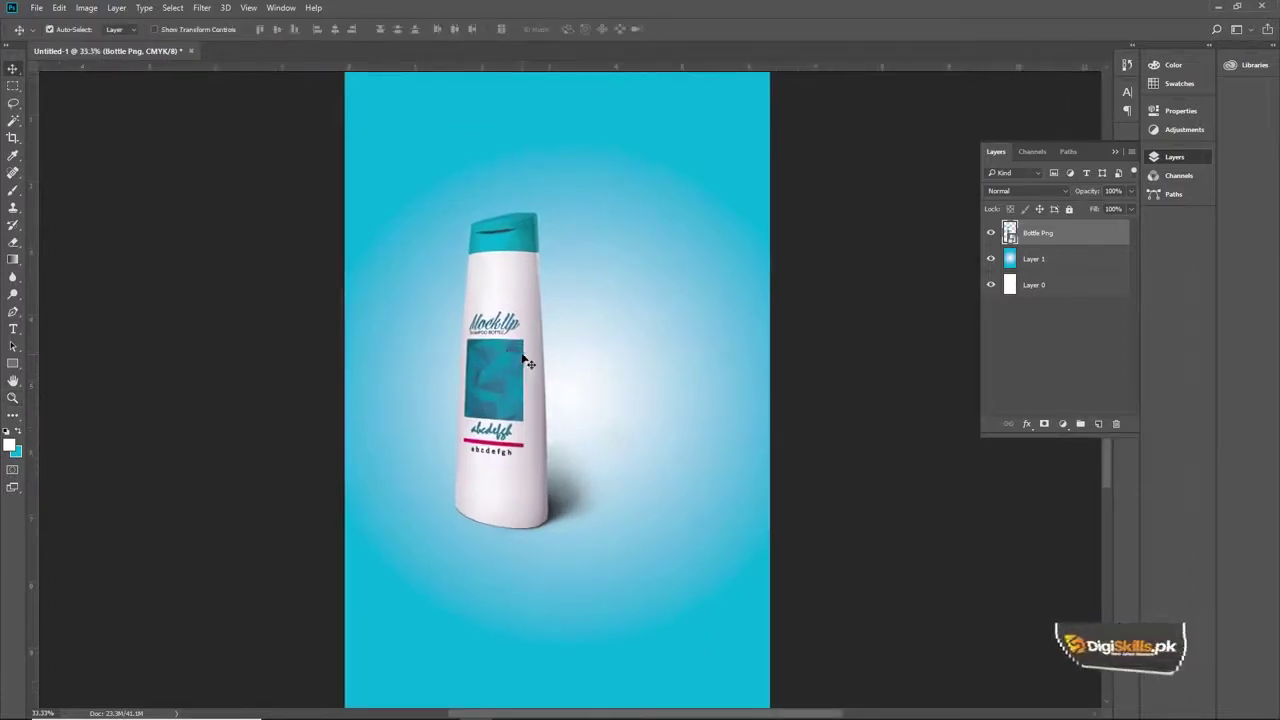
scroll(528, 362, "down", 1)
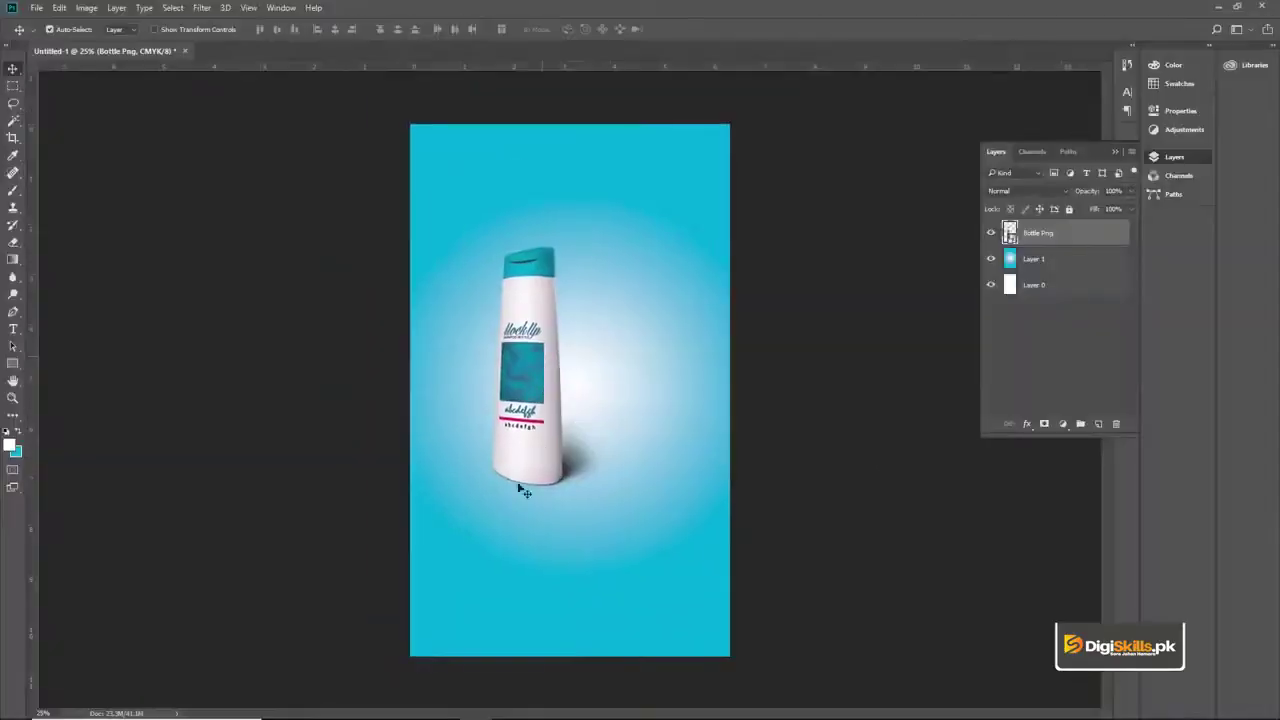
mouse_move(472, 712)
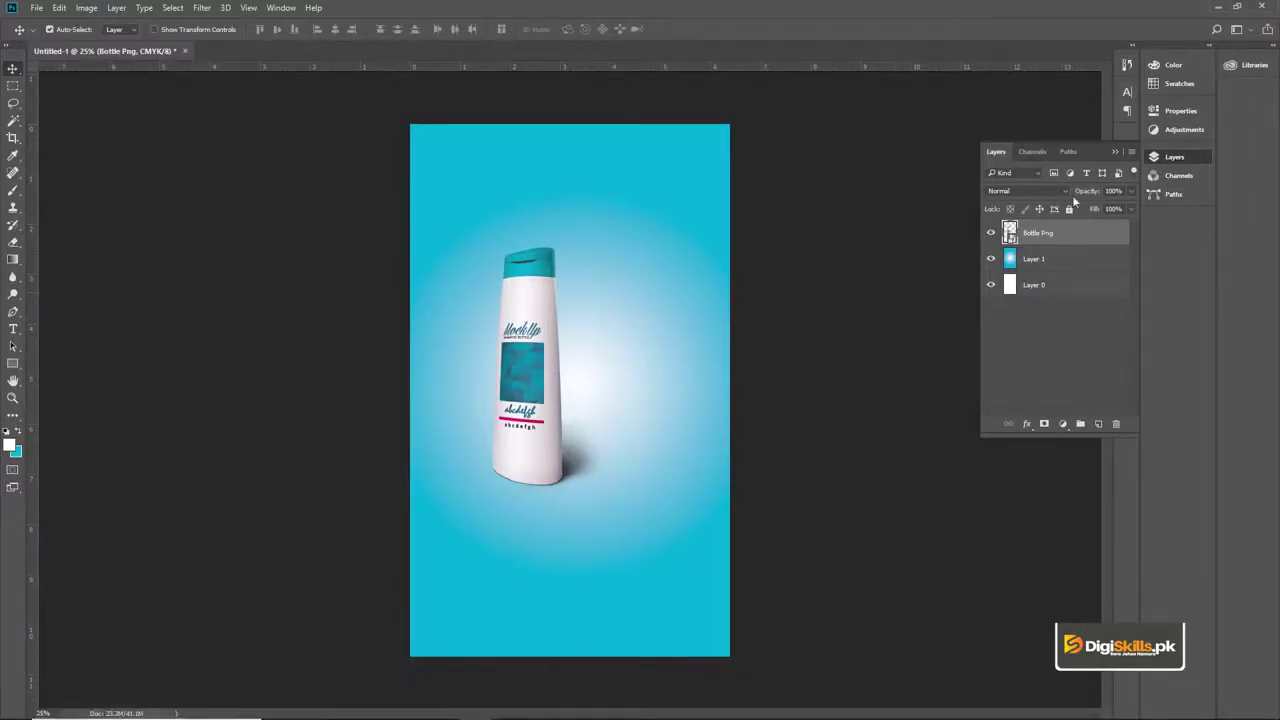
right_click(1062, 236)
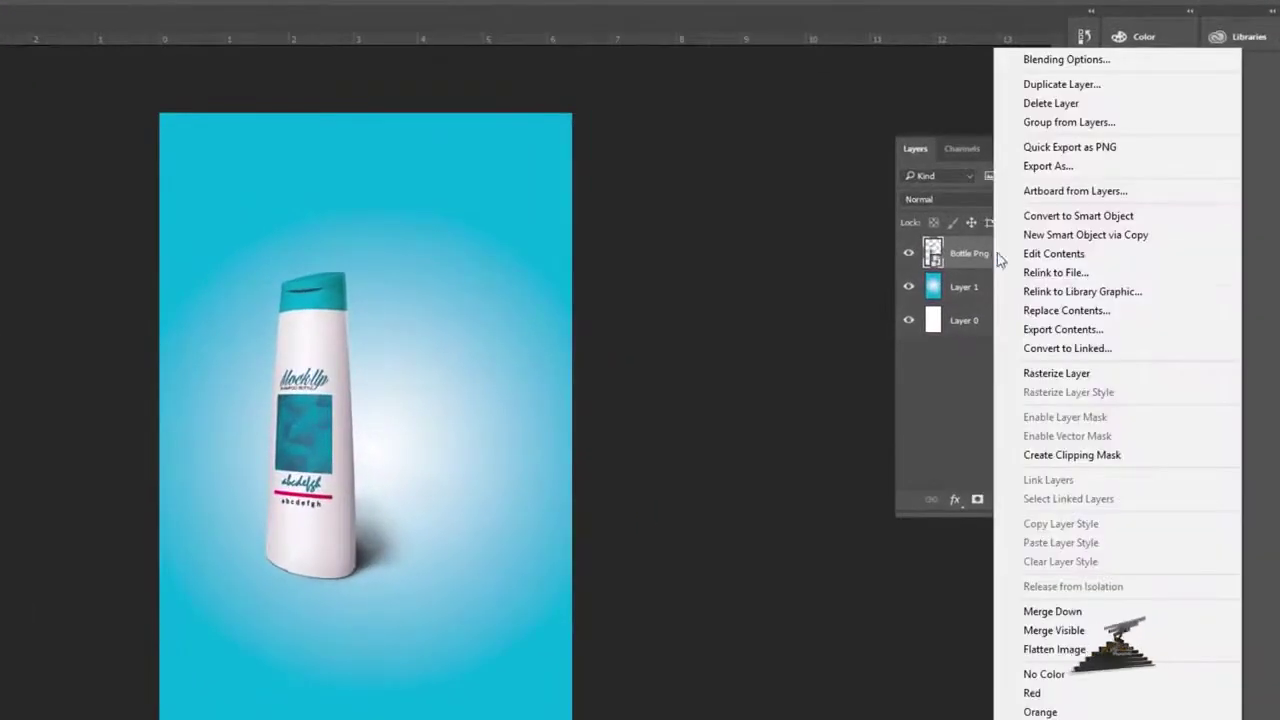
left_click(1056, 373)
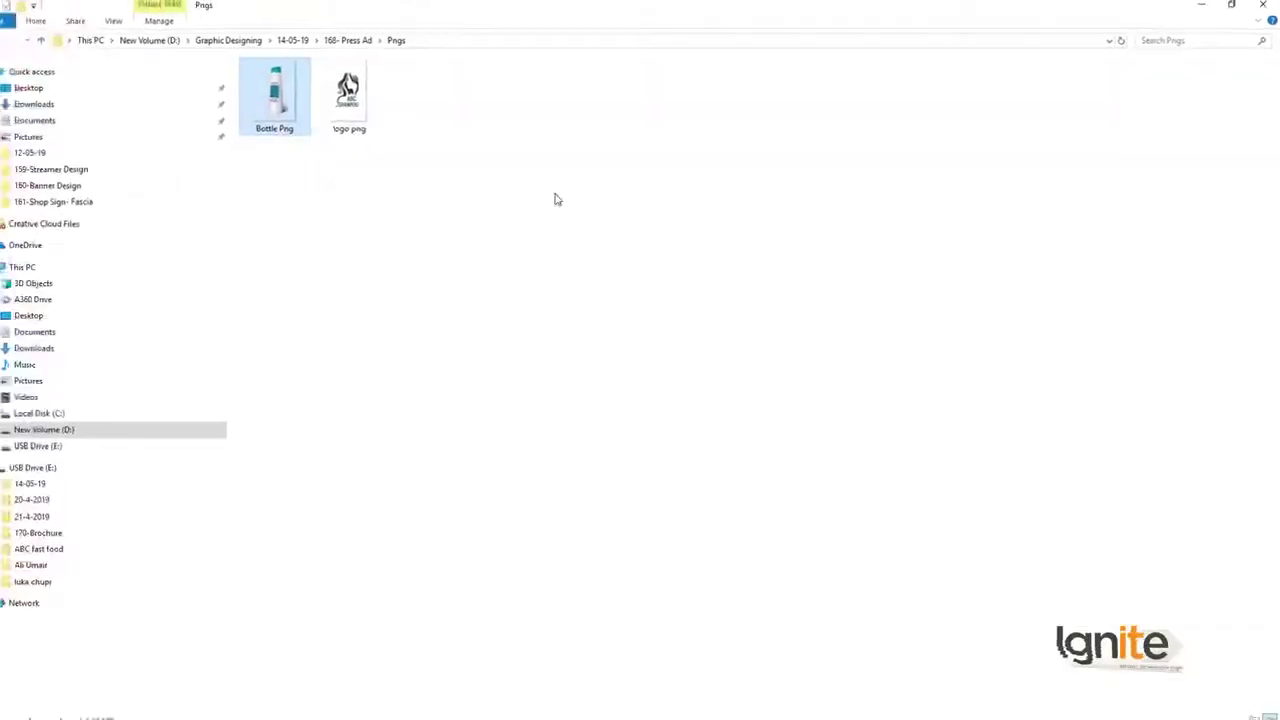
Step: Place the logo png image into the document and scale it down to a small logo above the bottle
left_click(364, 95)
left_click_drag(364, 95, 664, 262)
left_click_drag(719, 128, 636, 279)
left_click_drag(594, 378, 648, 222)
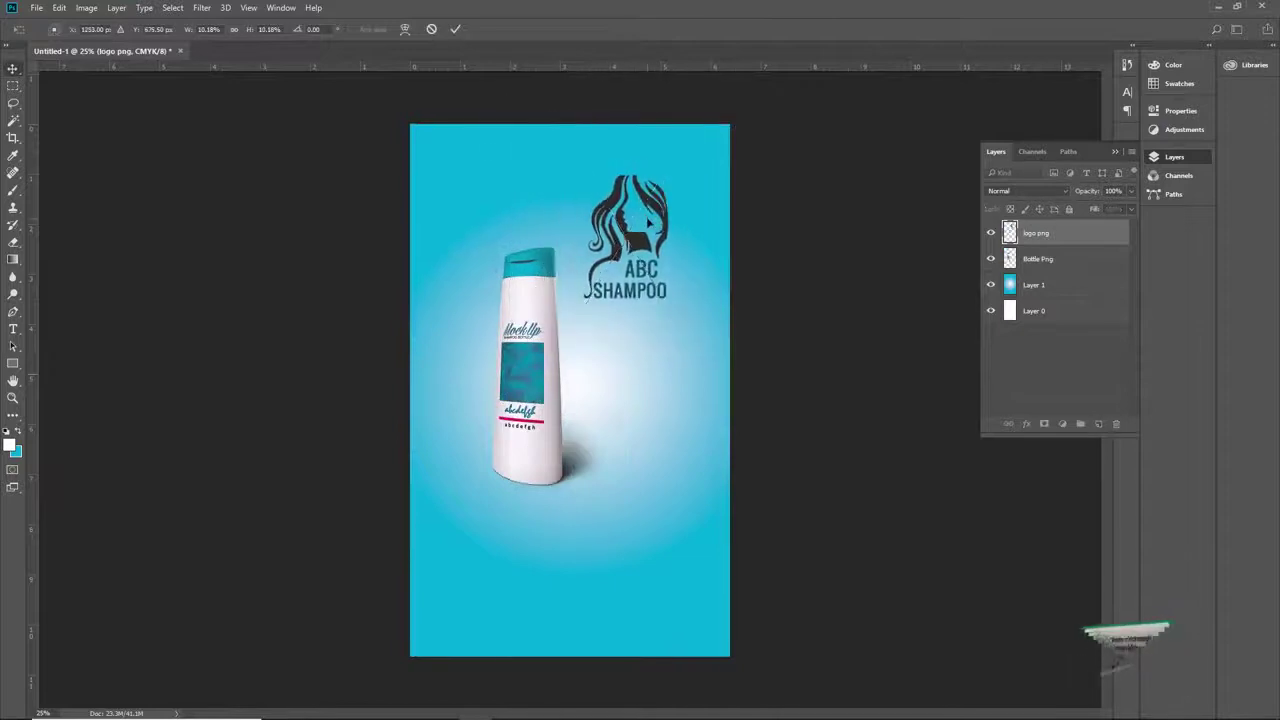
key("ctrl+t")
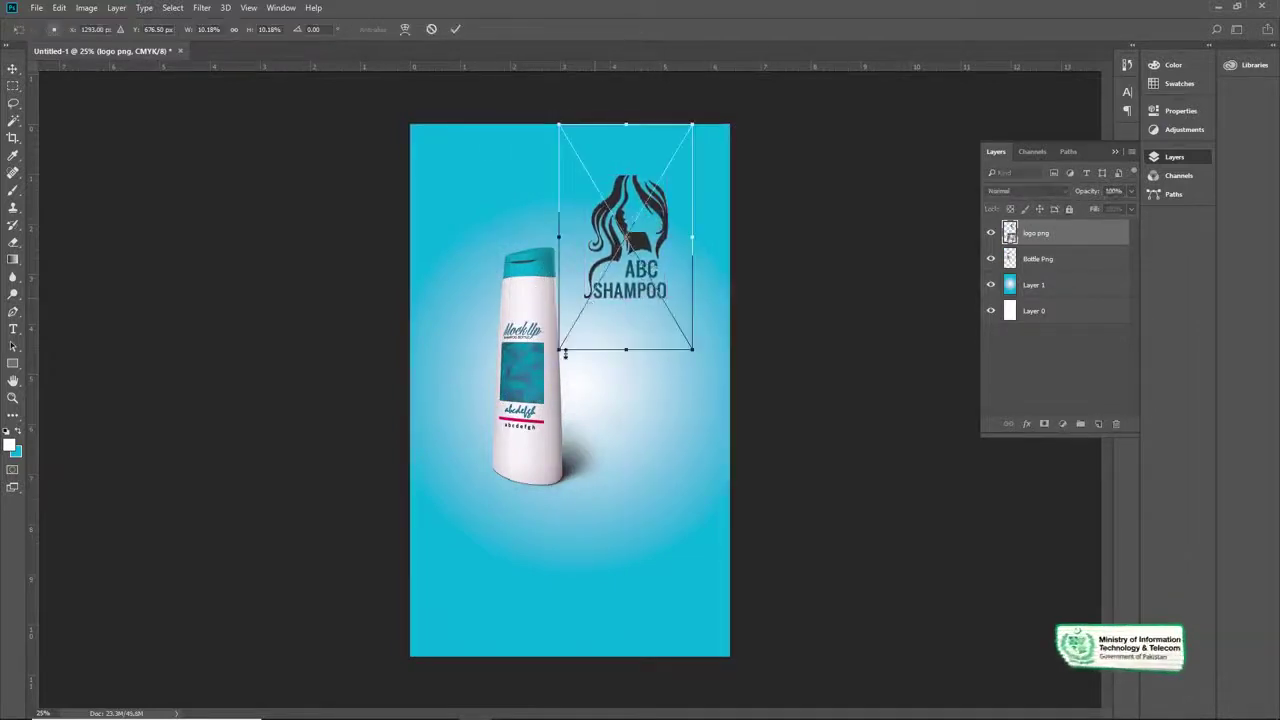
left_click_drag(561, 346, 625, 287)
key("Return")
Step: Move the logo to the upper part of the ad and centre it horizontally on the canvas
left_click_drag(645, 243, 592, 190)
key("ctrl+a")
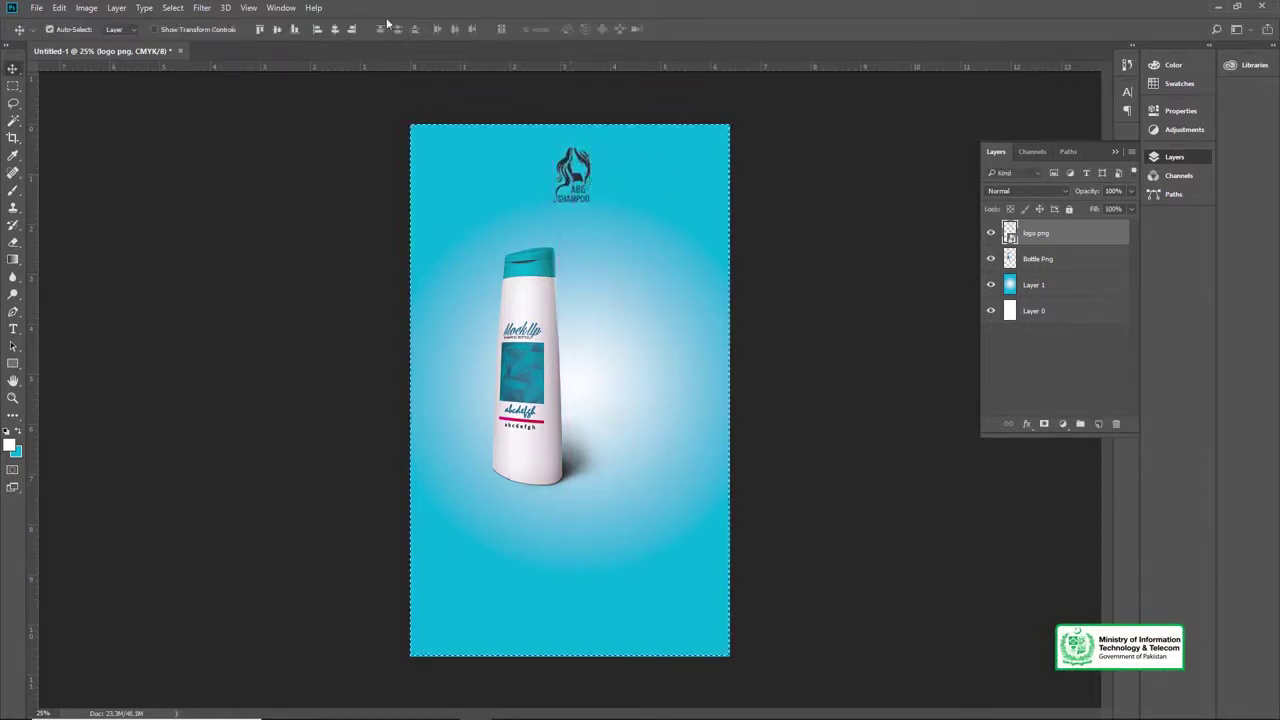
left_click(334, 29)
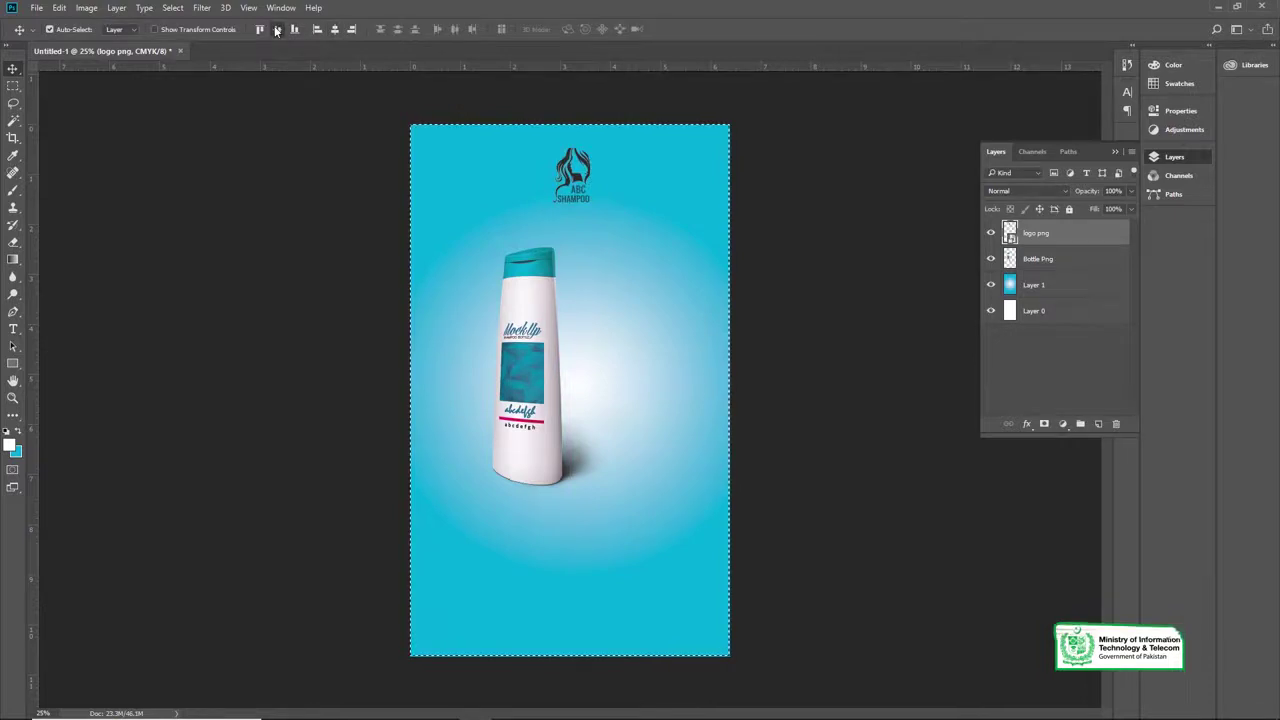
key("ctrl+d")
Step: Enlarge the ABC Shampoo logo slightly
scroll(541, 163, "up", 3)
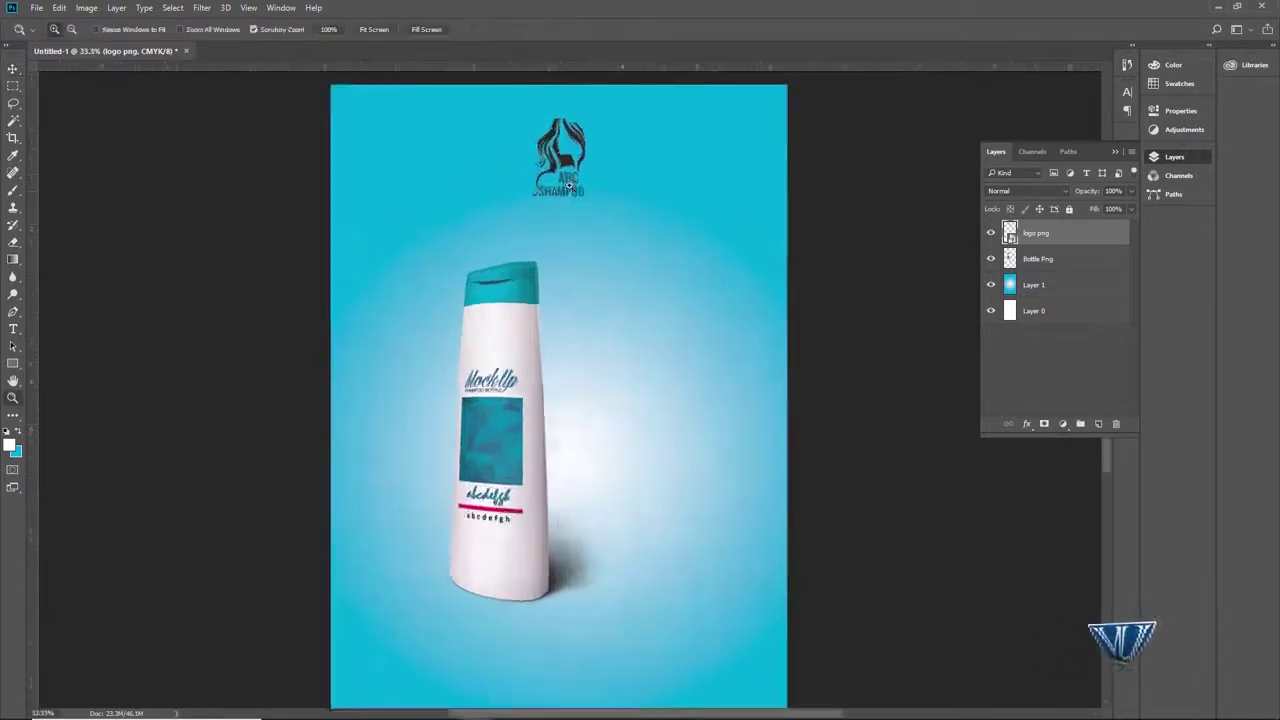
scroll(541, 163, "up", 2)
key("ctrl+t")
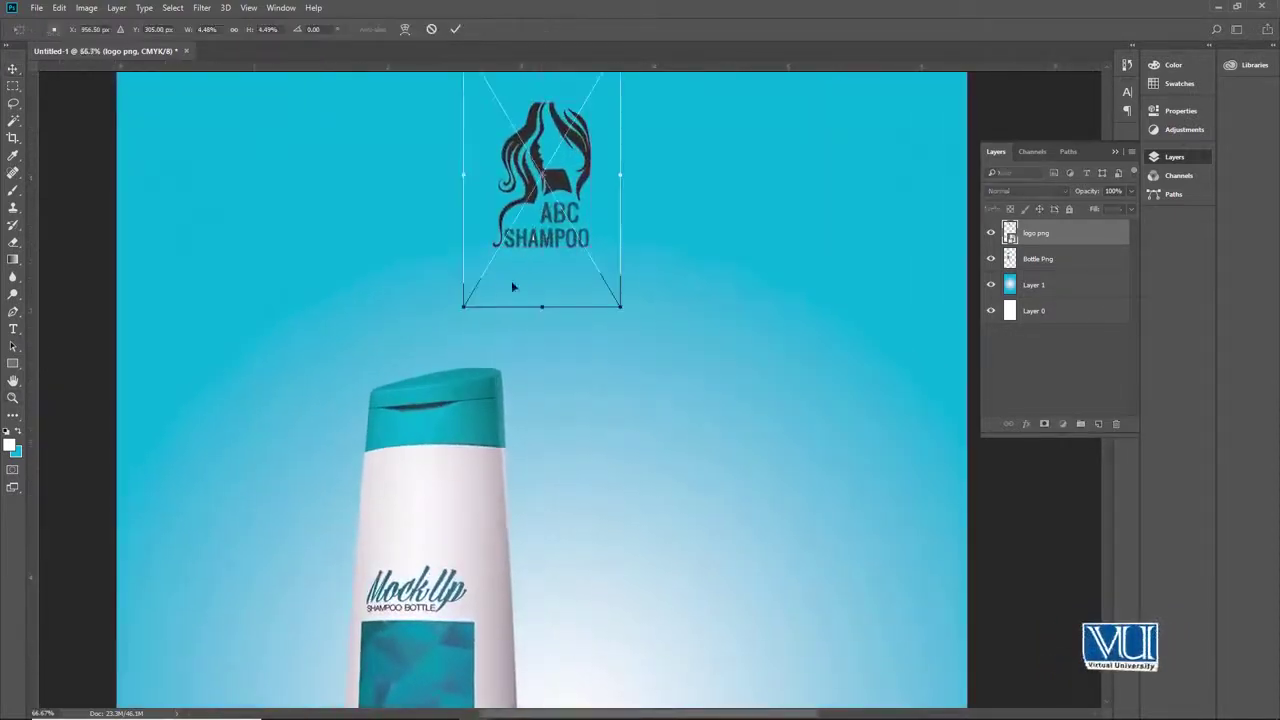
left_click_drag(462, 309, 457, 318)
key("Return")
Step: Scale the bottle down to about 92% and move it further toward the canvas's left edge
key("z")
left_click(548, 285, "alt")
scroll(546, 284, "down", 2)
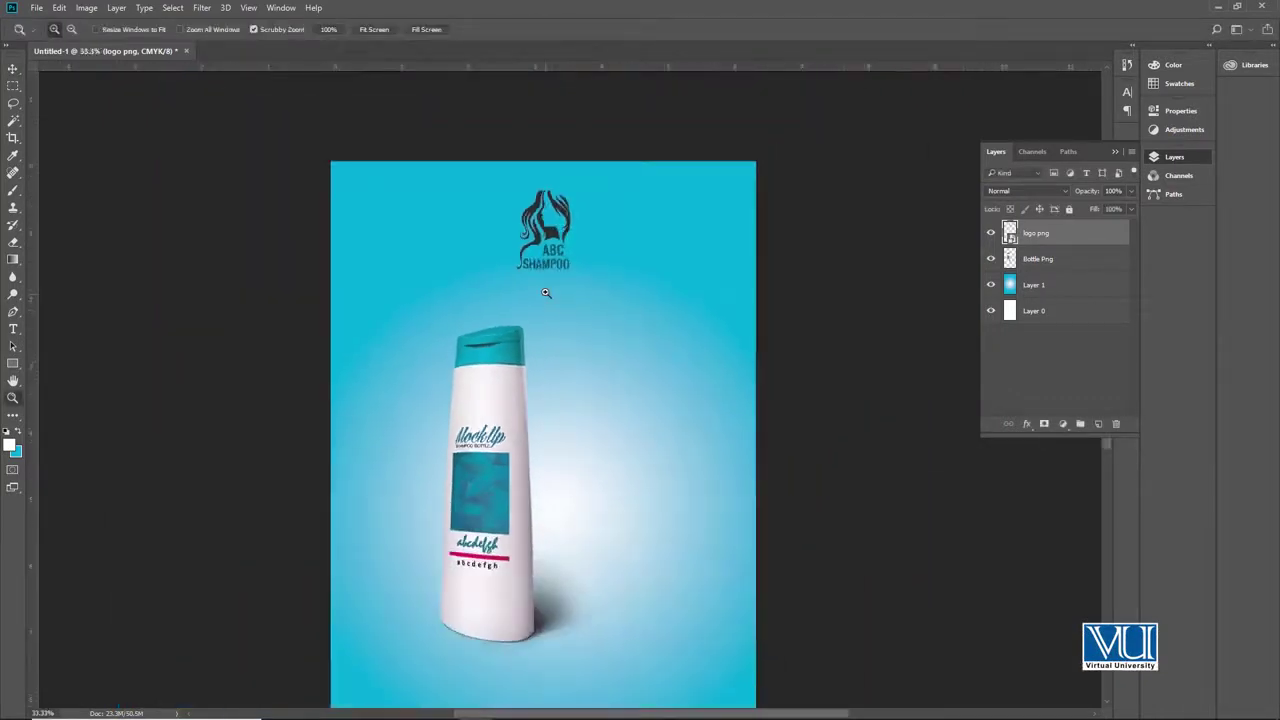
scroll(540, 278, "up", 2)
key("ctrl+minus")
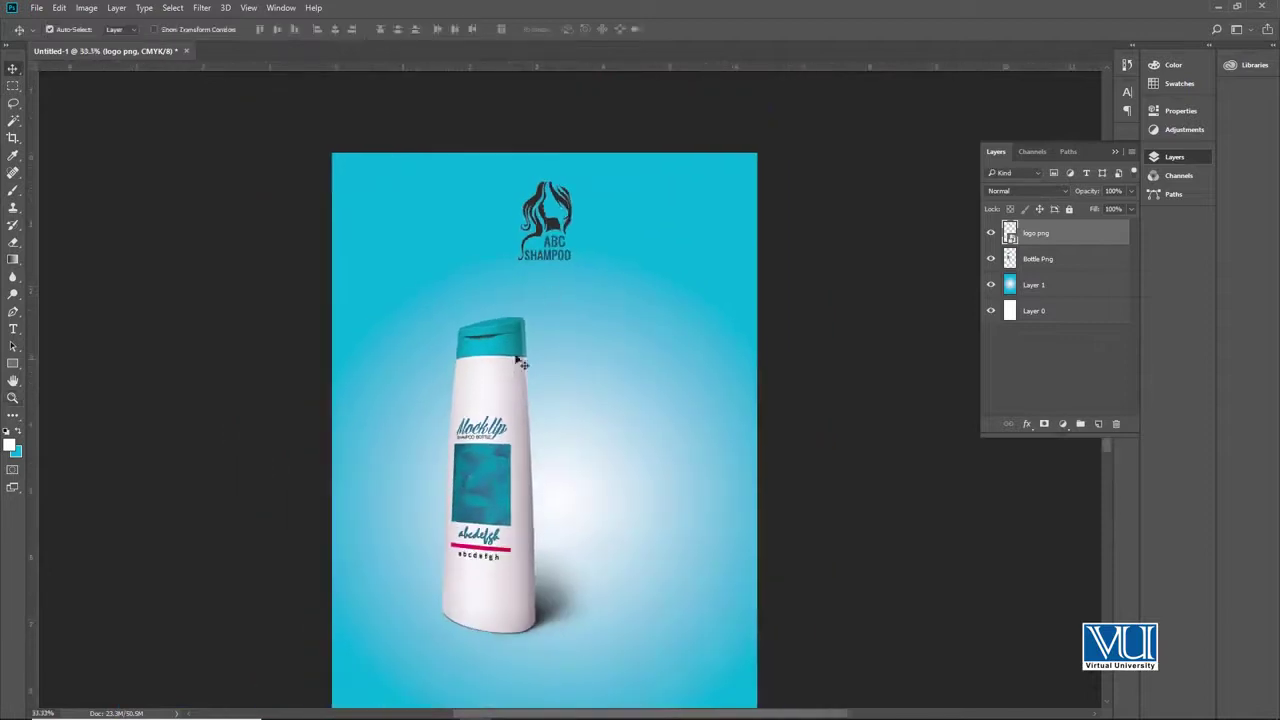
key("ctrl+minus")
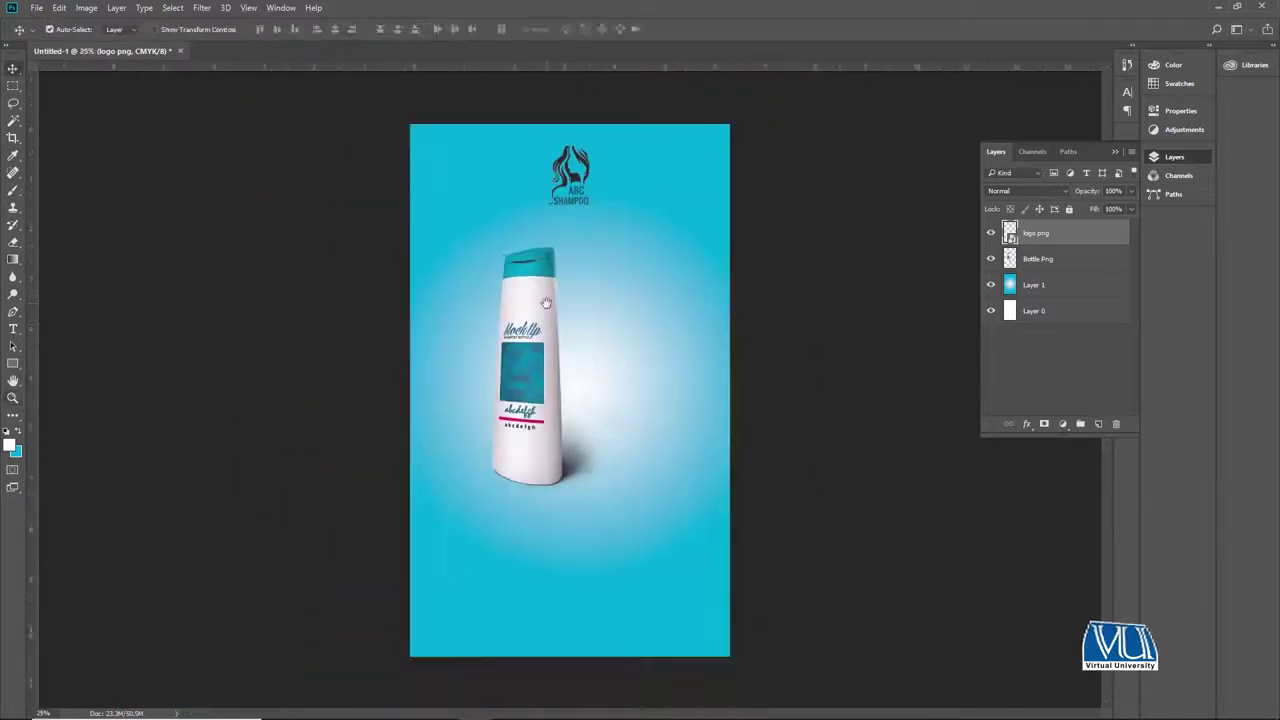
left_click(548, 292, "ctrl")
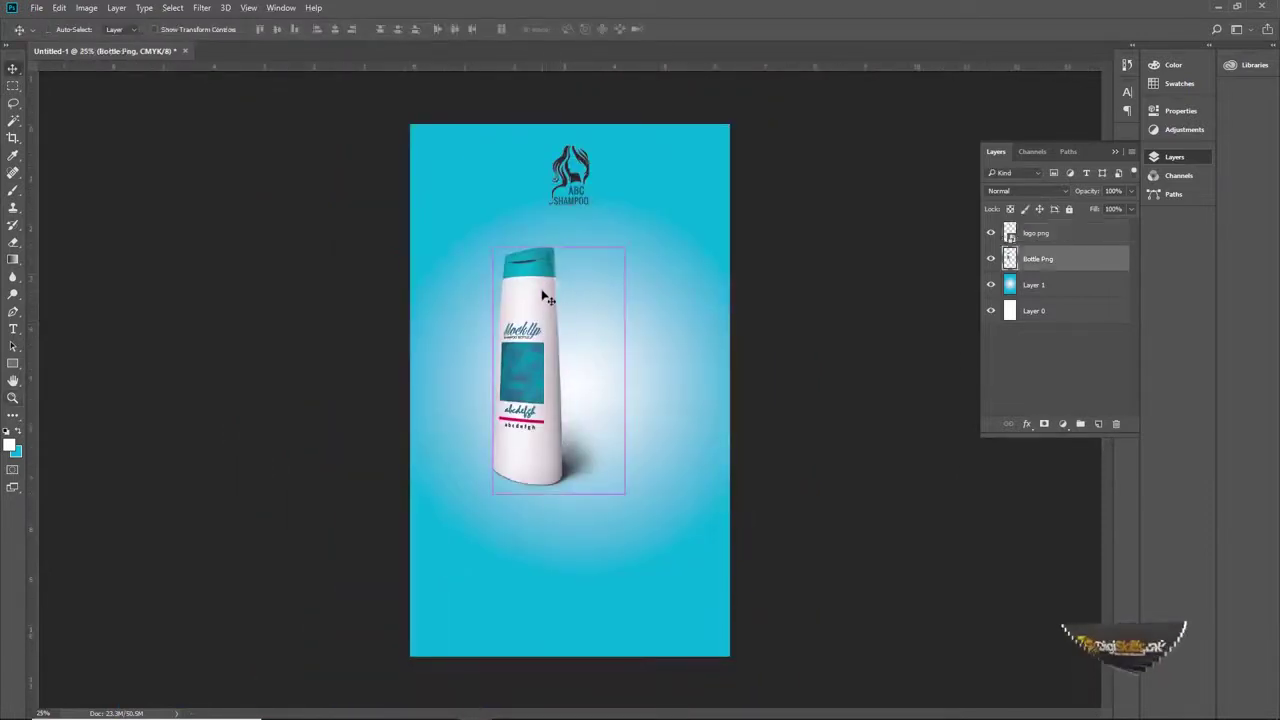
key("ctrl+t")
left_click_drag(625, 247, 603, 262)
left_click_drag(547, 306, 522, 310)
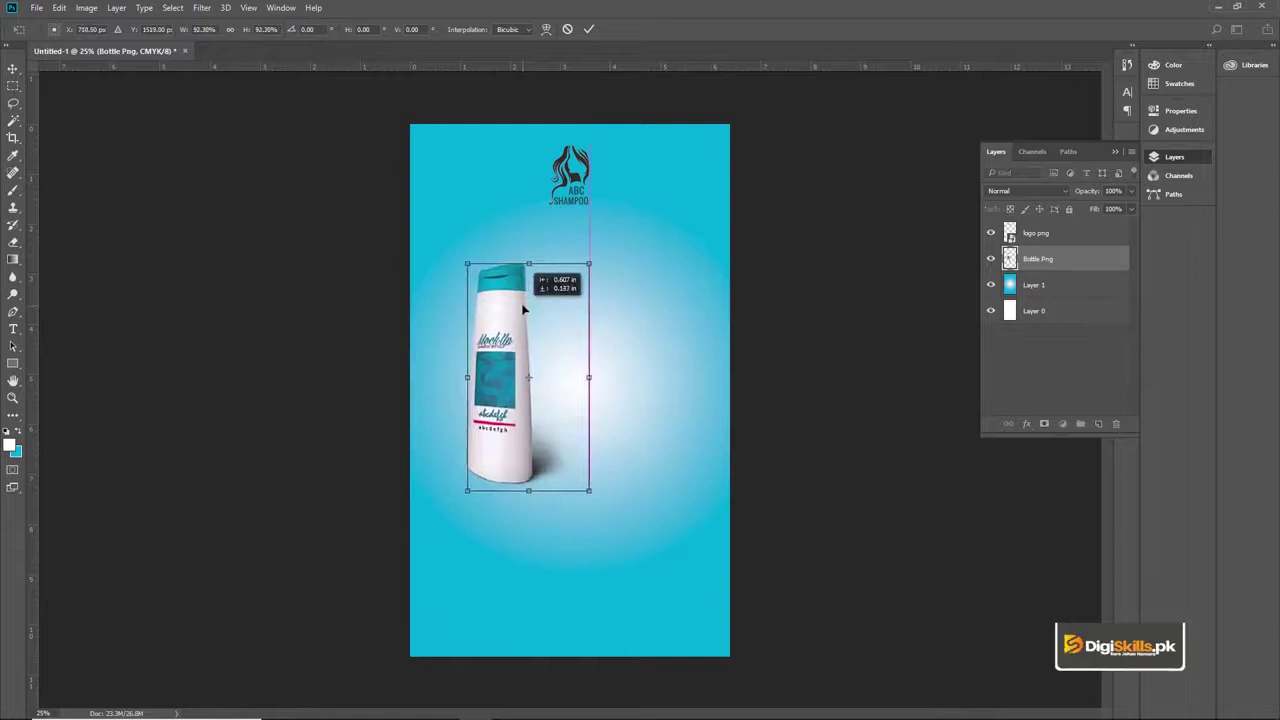
key("Return")
Step: Add a new layer beneath the logo and fill an elliptical selection around the logo with white
left_click(573, 177)
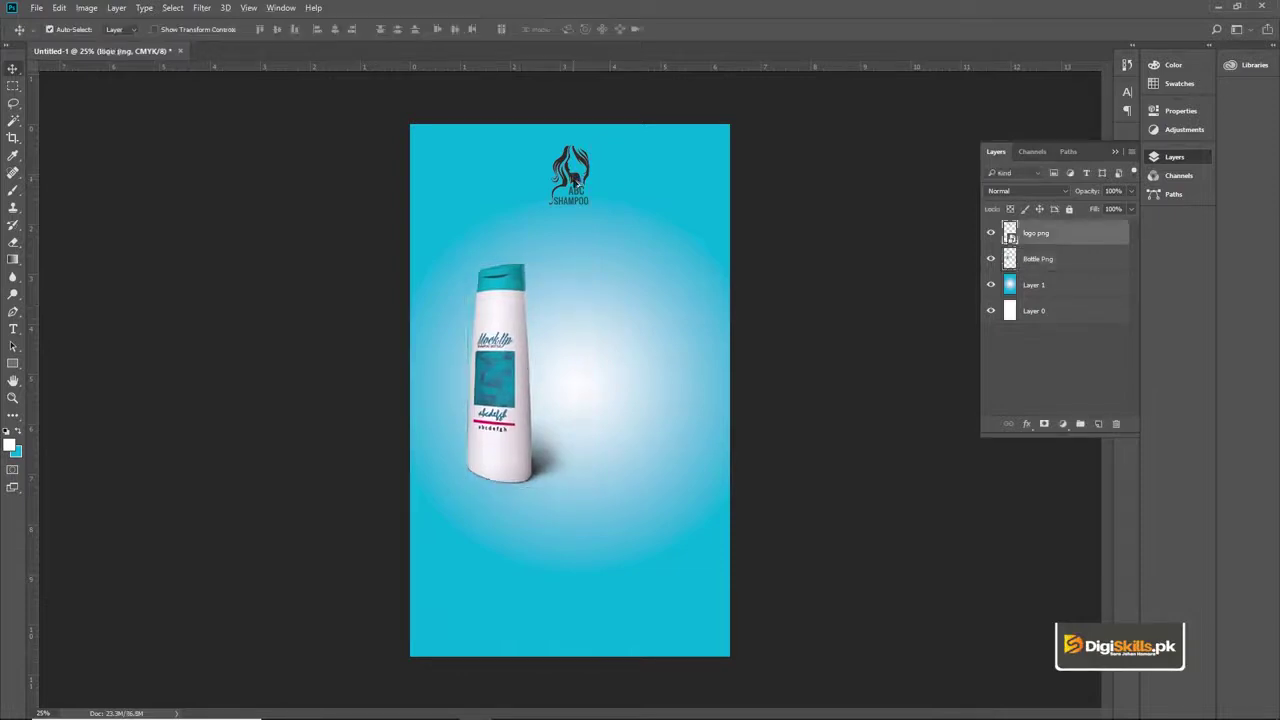
left_click(1036, 262)
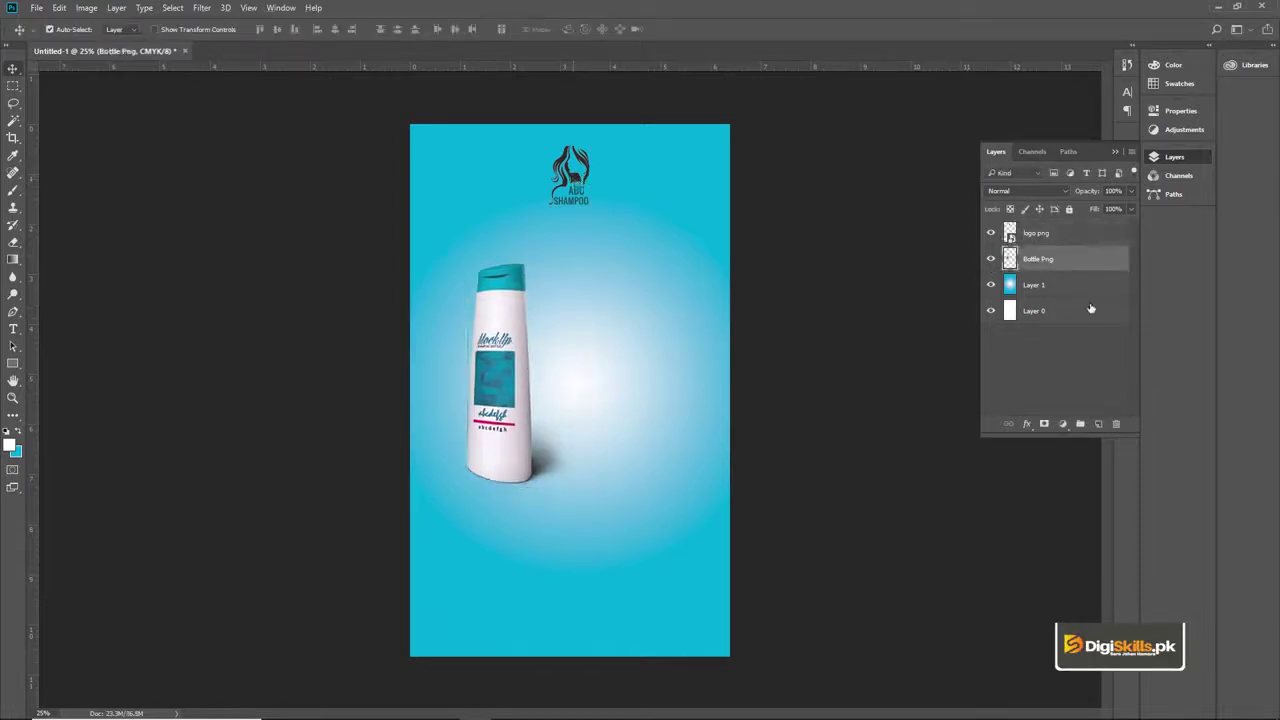
left_click(1100, 424)
left_click(14, 88)
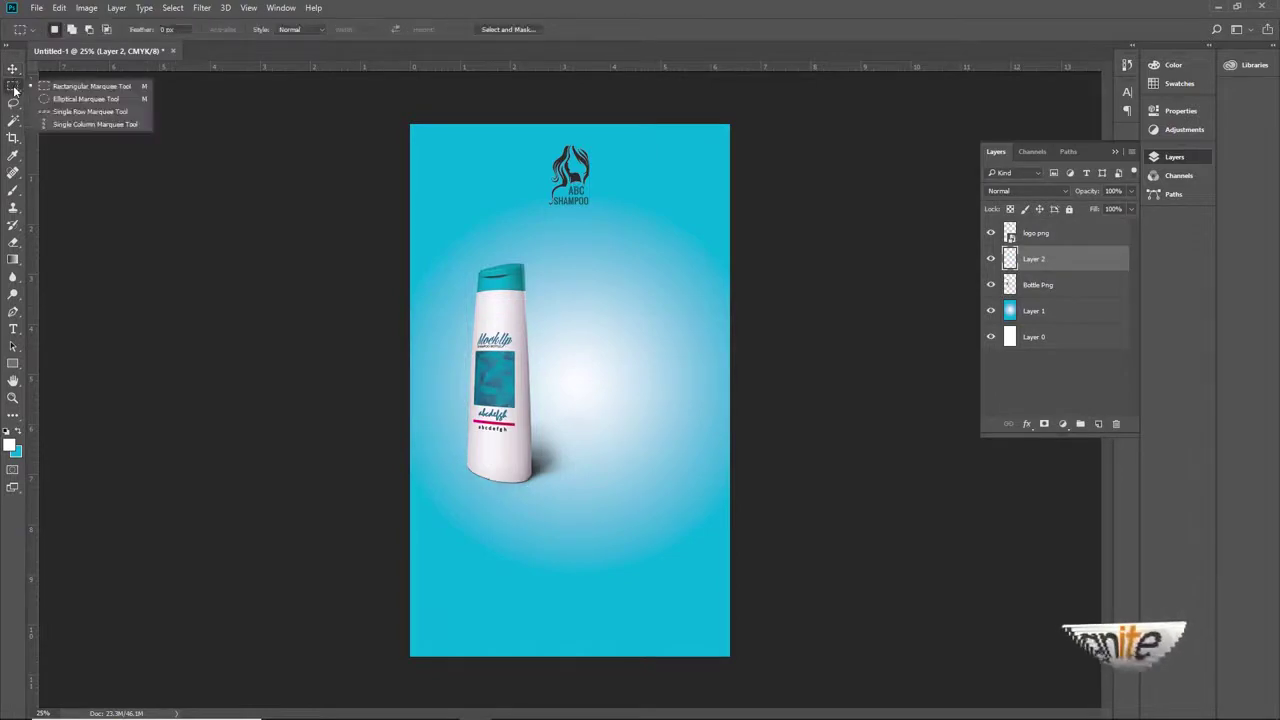
left_click(74, 101)
left_click_drag(537, 133, 607, 234)
key("v")
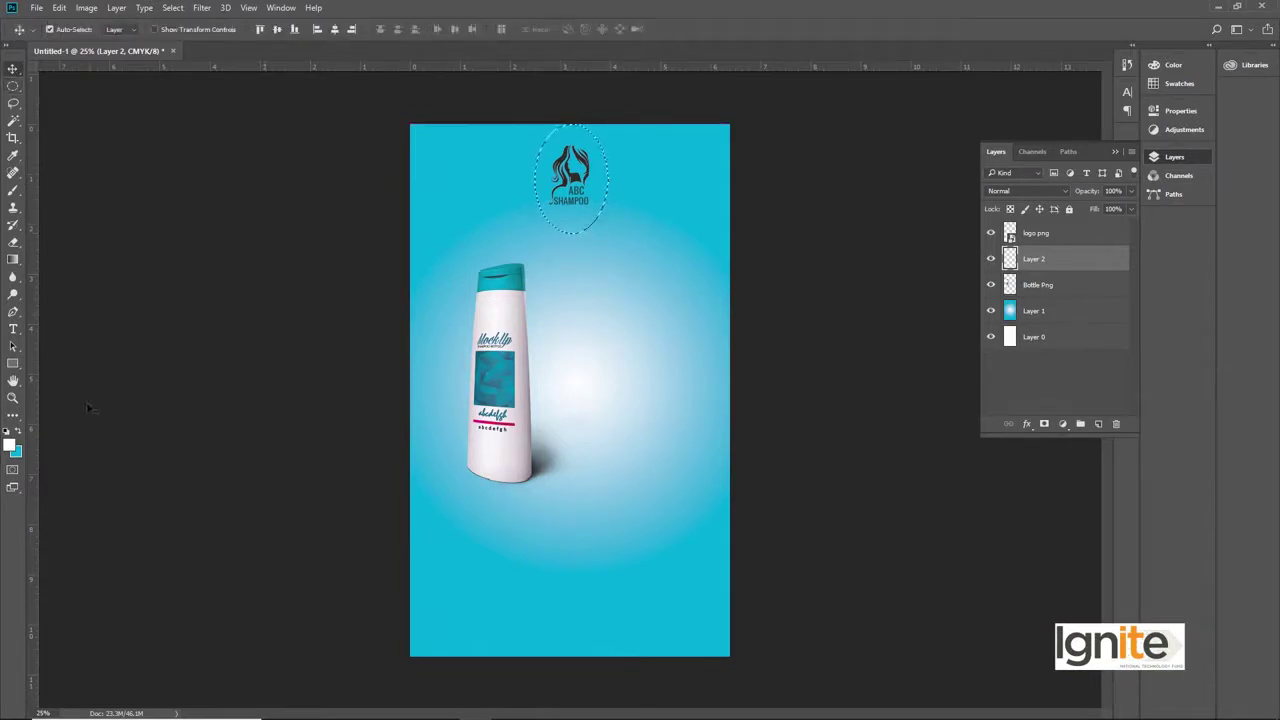
key("alt+BackSpace")
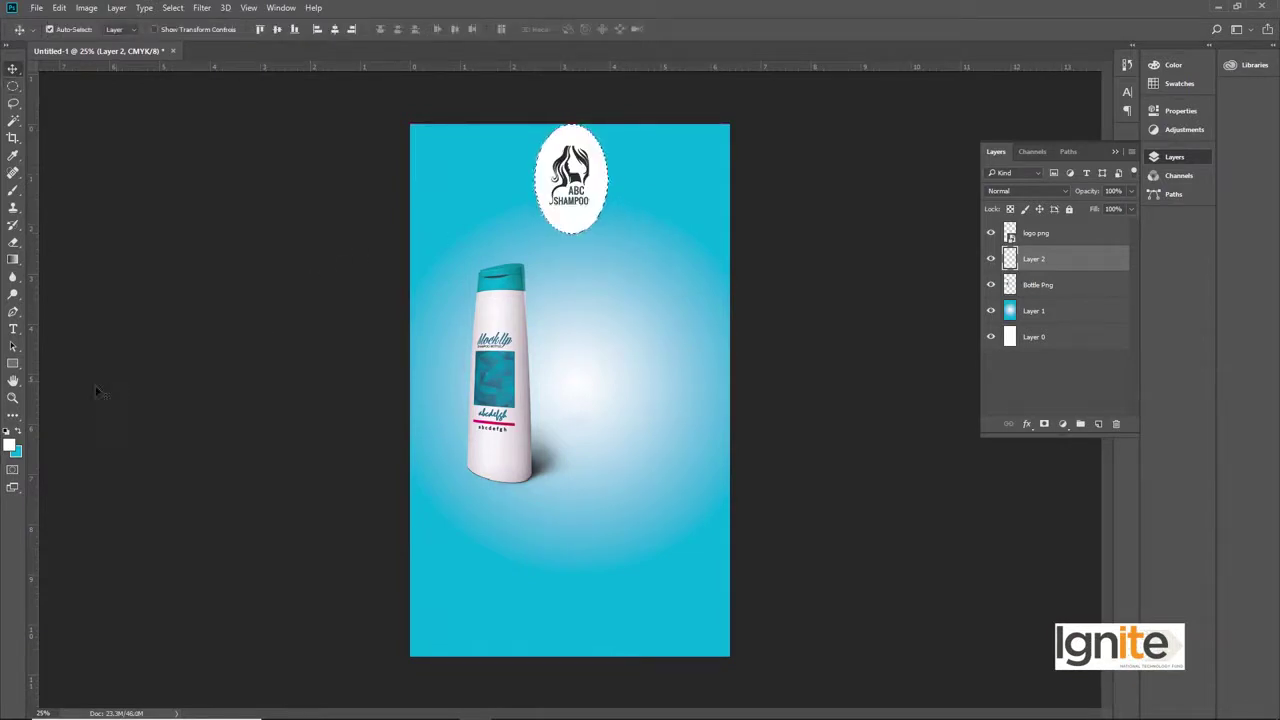
Step: Apply a Gaussian Blur with a radius of 332.2 pixels to the white ellipse behind the logo
left_click(202, 8)
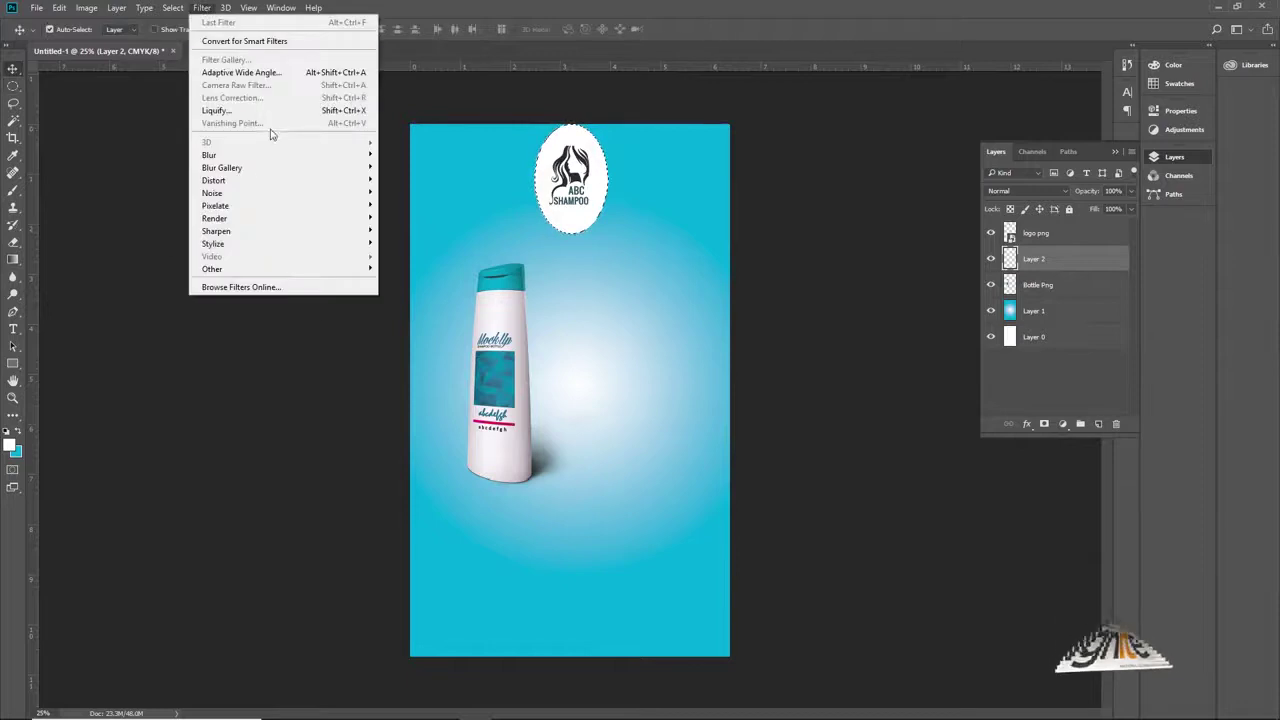
mouse_move(262, 156)
left_click(414, 205)
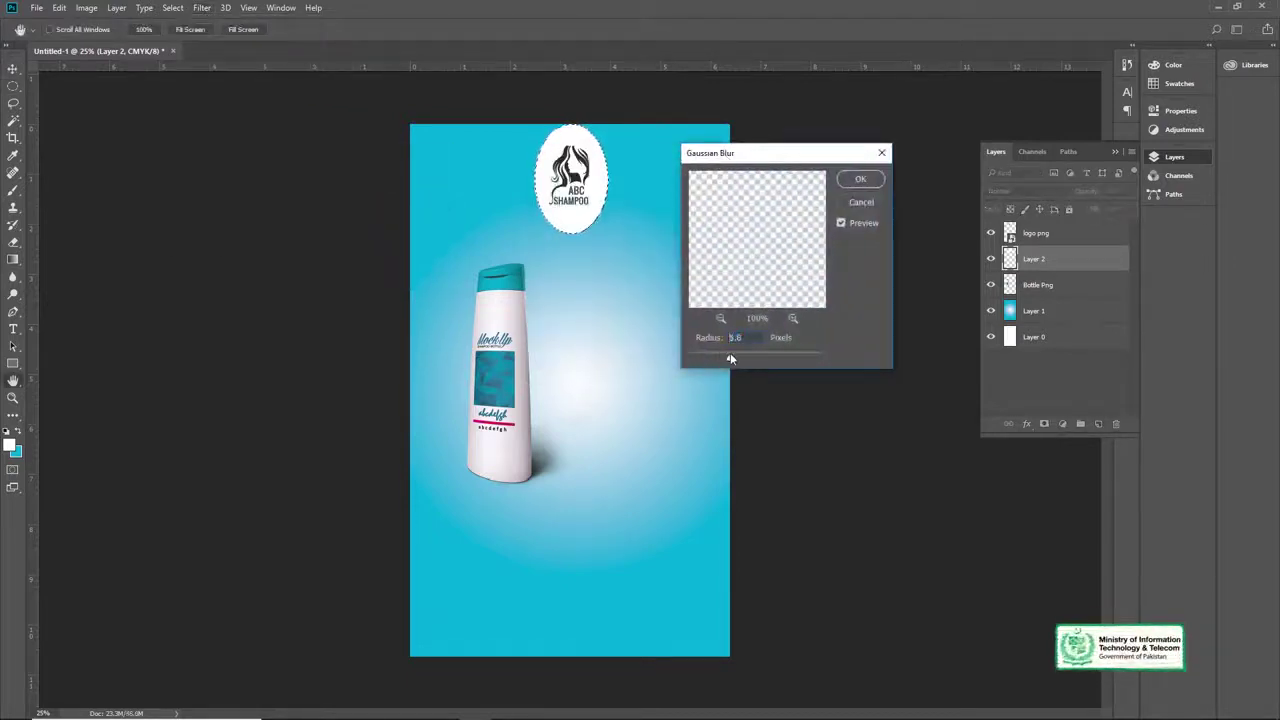
left_click_drag(731, 359, 802, 363)
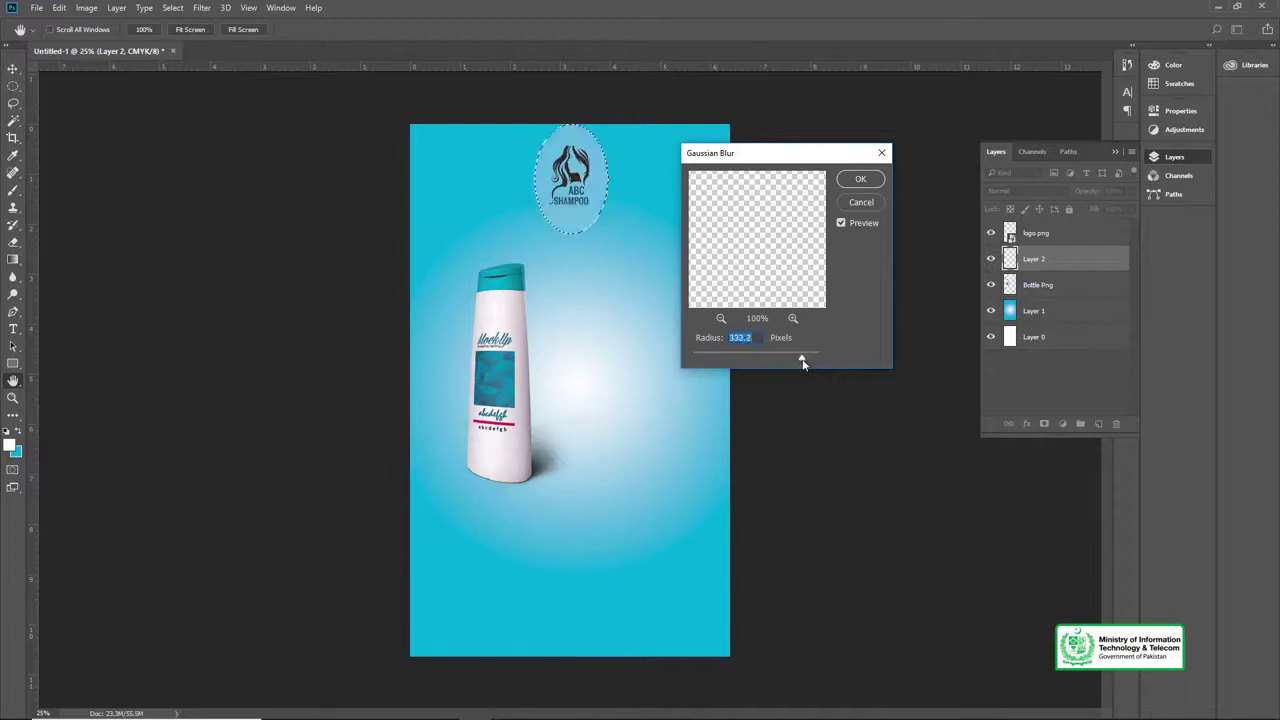
left_click(860, 179)
Step: Add a layer mask to the blurred ellipse's layer and set up a soft 150 px brush at 71% opacity
key("v")
key("z")
left_click(578, 178)
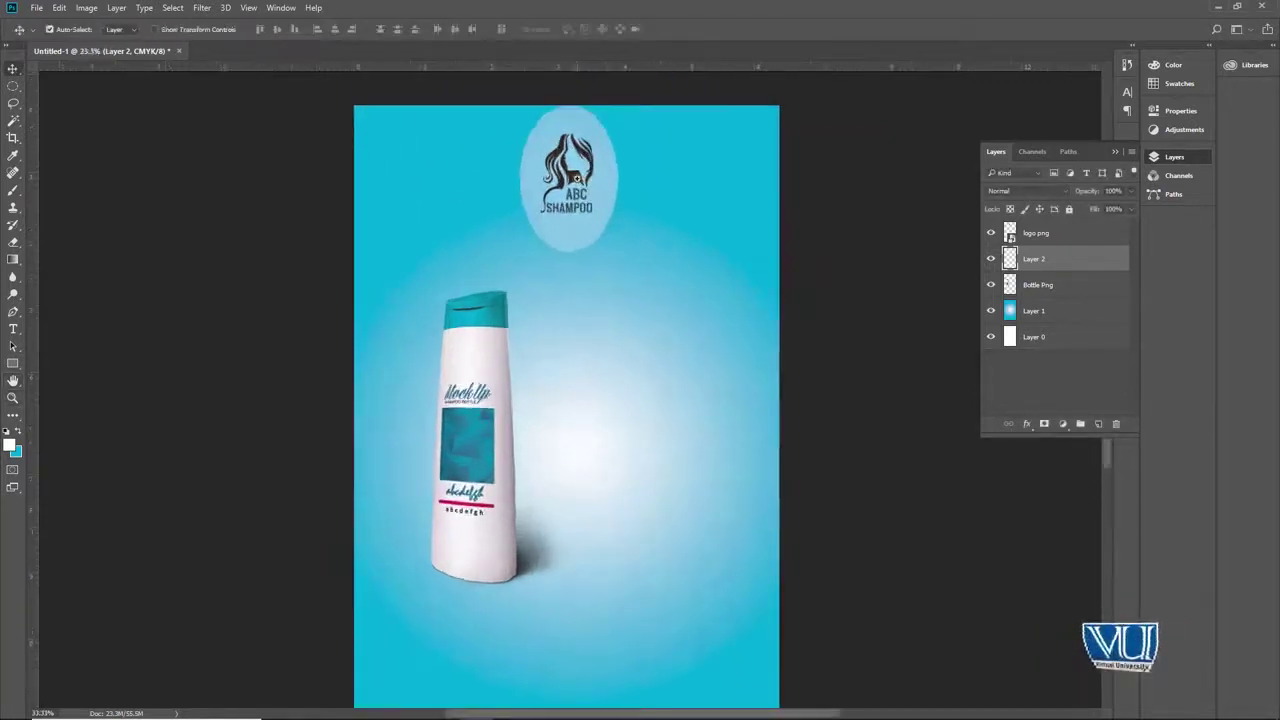
left_click(577, 176)
key("v")
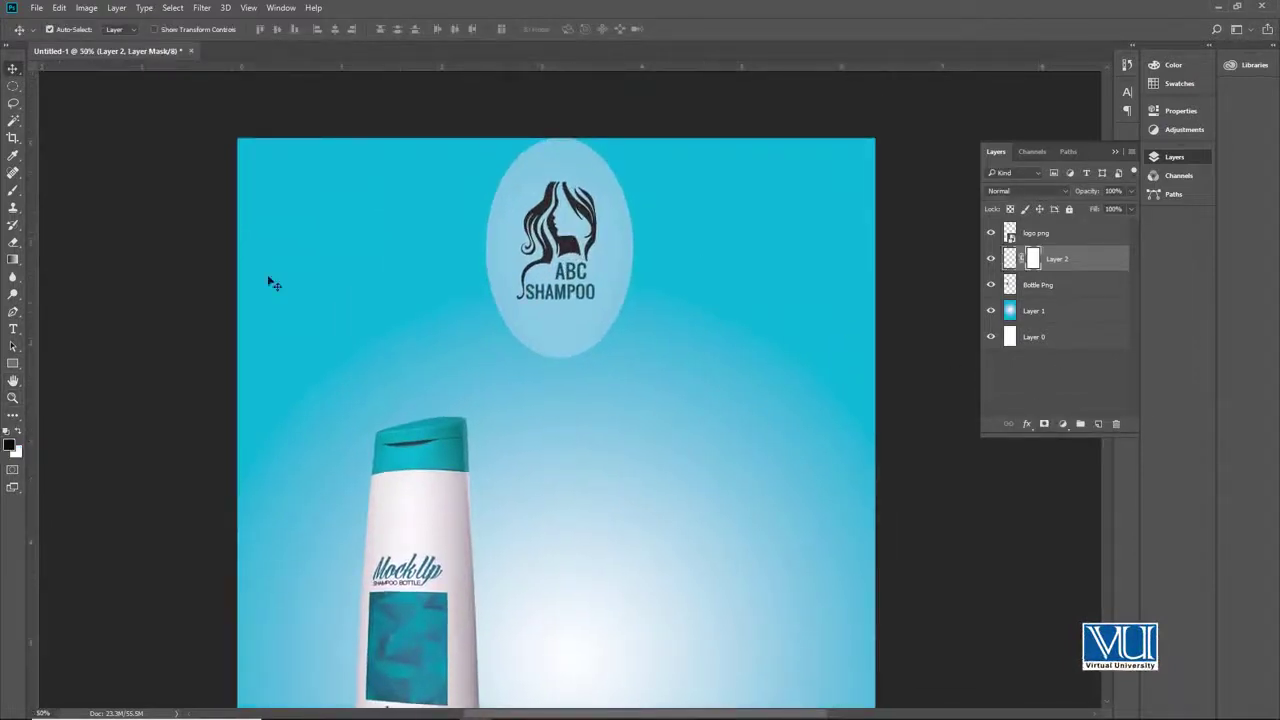
key("b")
left_click(69, 34)
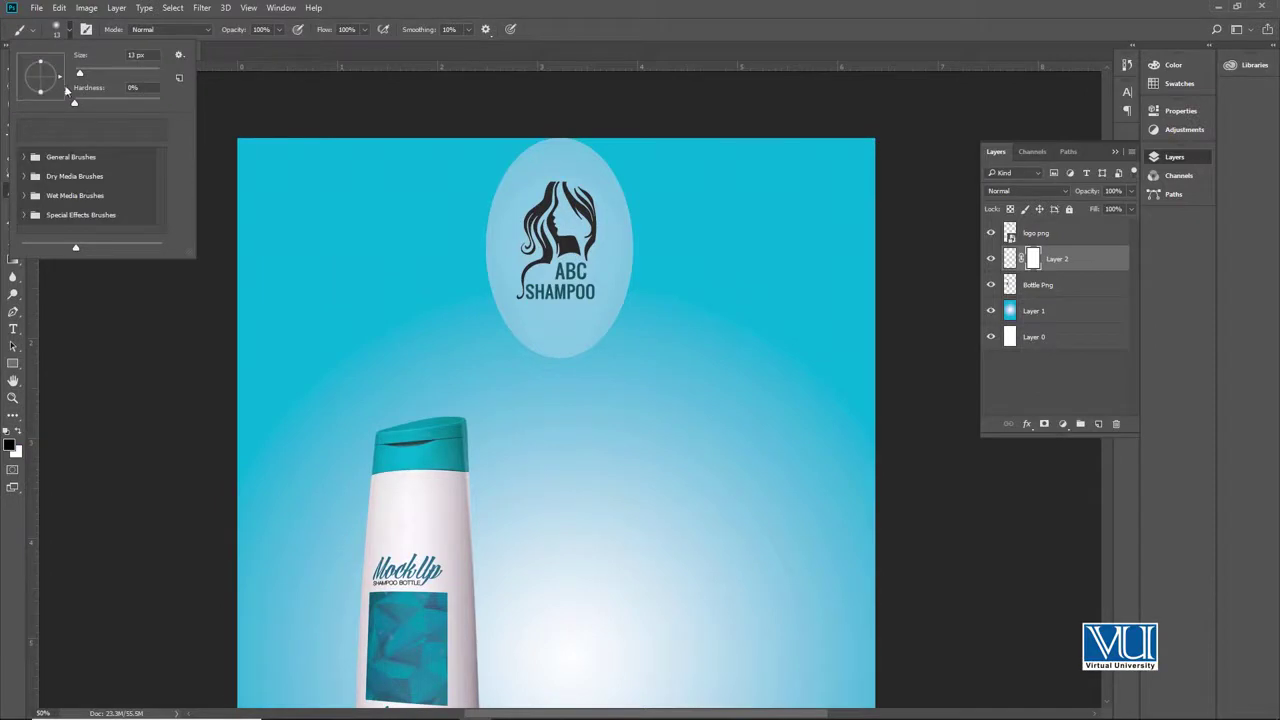
left_click(25, 158)
left_click(359, 88)
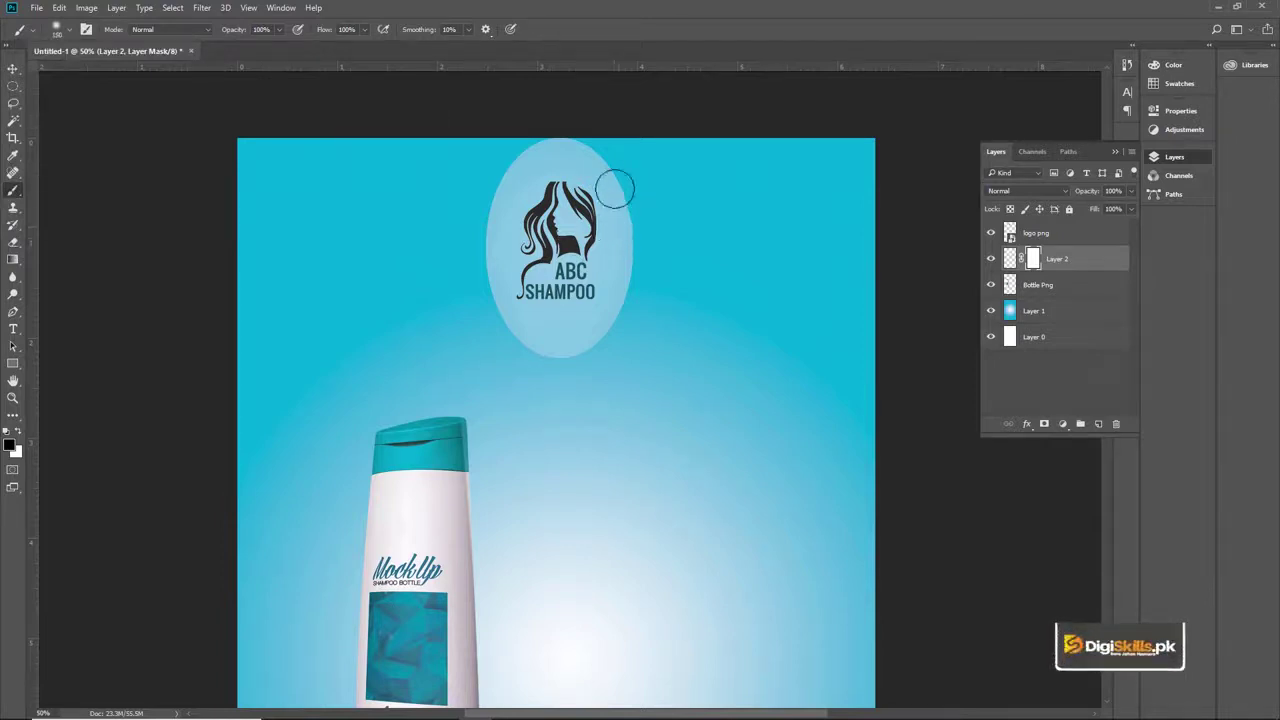
left_click_drag(271, 48, 261, 48)
Step: Paint black on the mask around the ellipse's edge so it fades into a soft glow behind the logo
left_click_drag(614, 182, 628, 297)
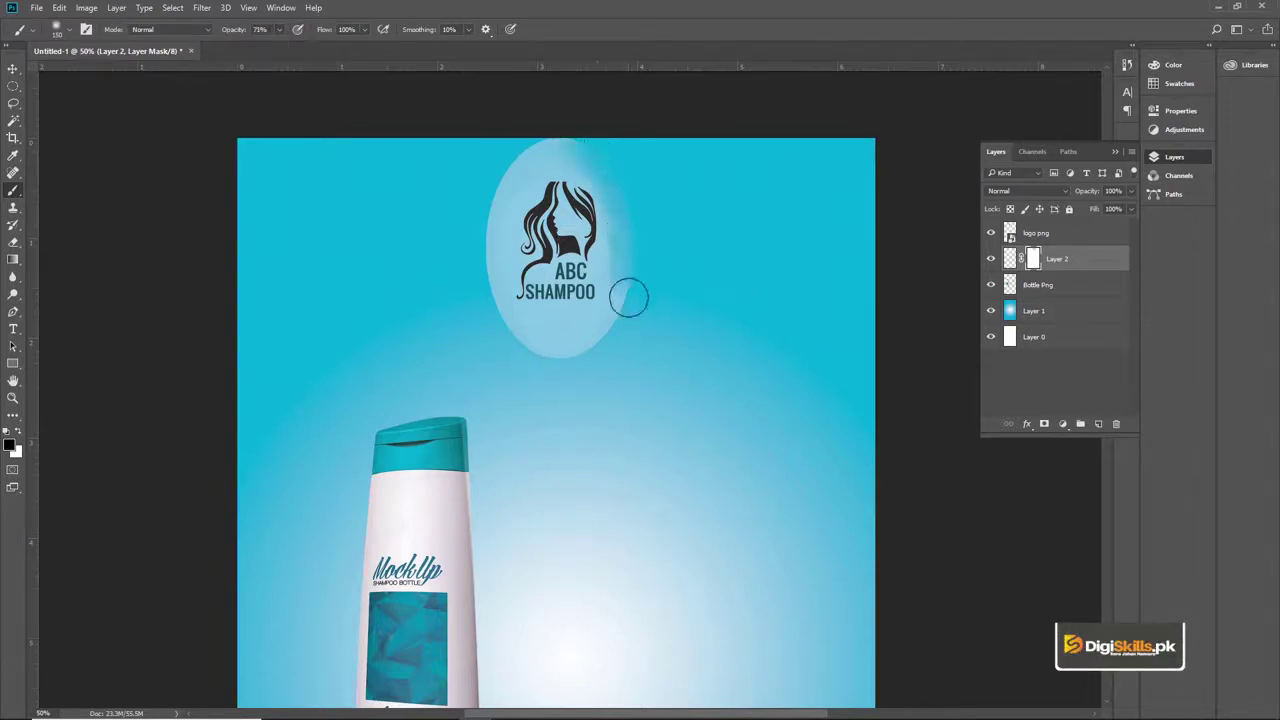
mouse_move(583, 353)
left_mouse_down()
mouse_move(497, 315)
mouse_move(482, 272)
mouse_move(480, 228)
mouse_move(513, 165)
mouse_move(588, 142)
mouse_move(529, 152)
mouse_move(500, 181)
mouse_move(485, 243)
mouse_move(502, 315)
mouse_move(526, 350)
mouse_move(574, 353)
mouse_move(611, 332)
left_mouse_up()
key("z")
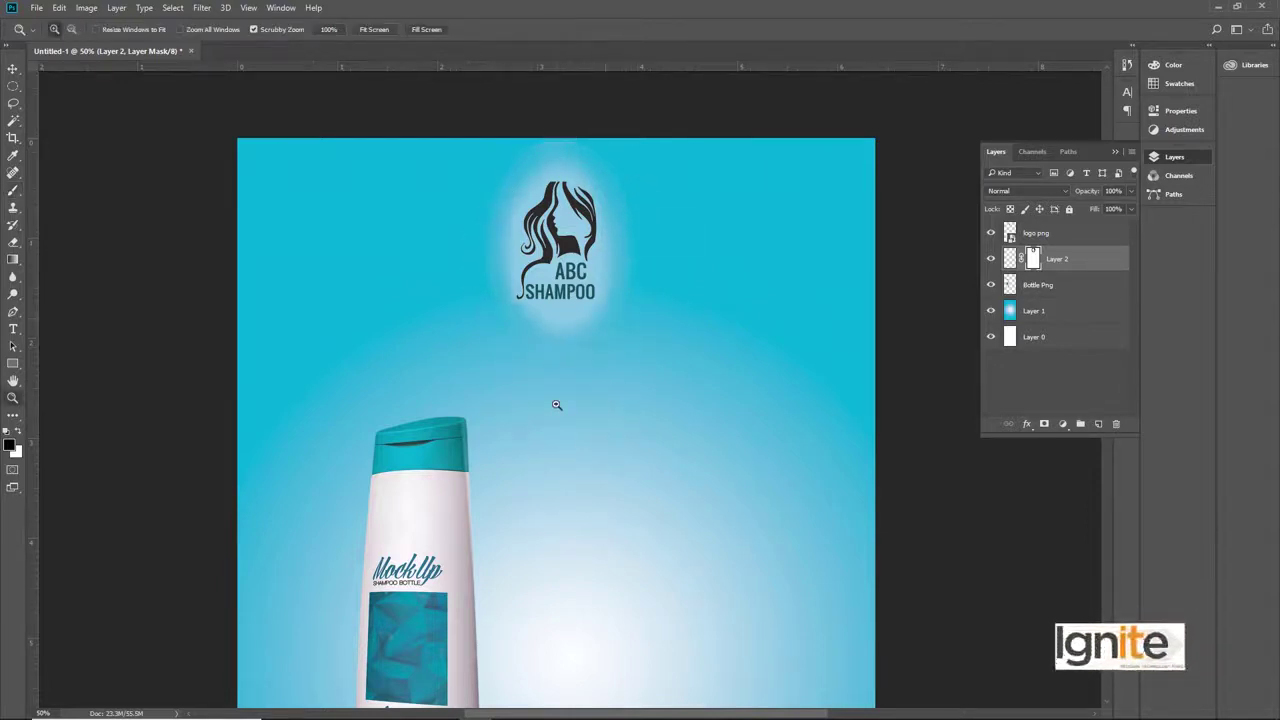
left_click(557, 402, "alt")
key("alt+v")
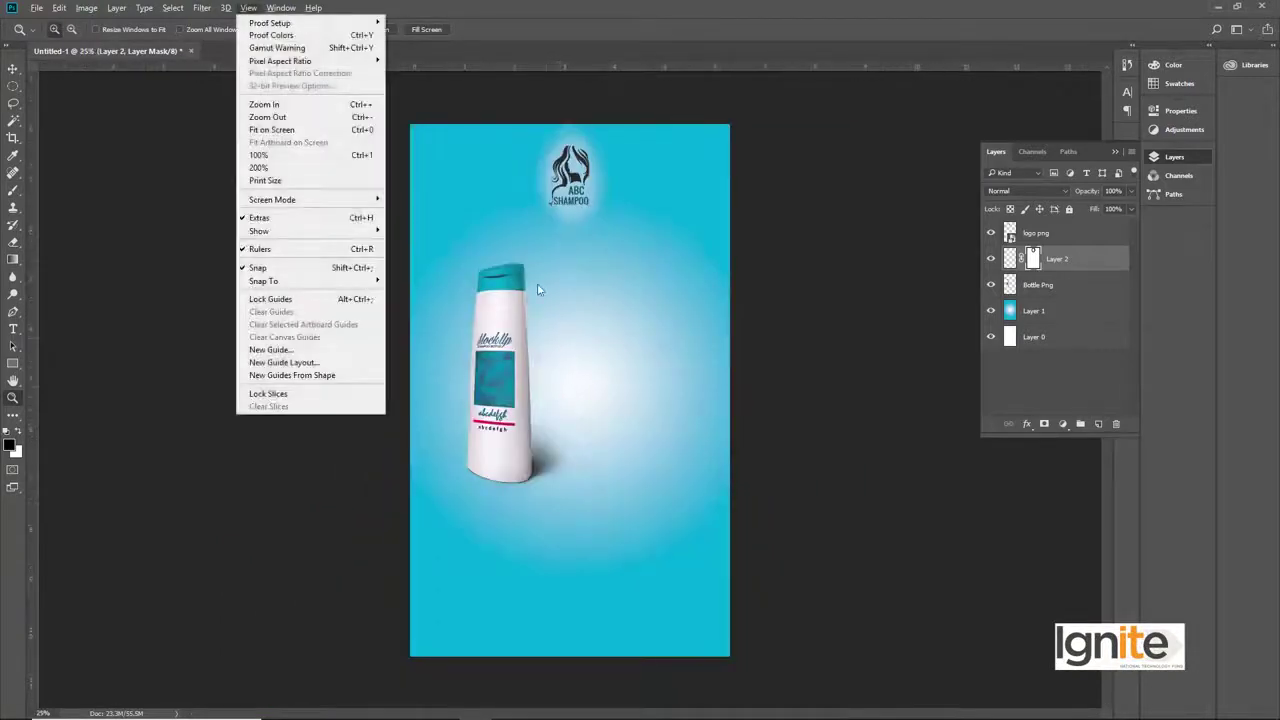
left_click(775, 316)
key("b")
Step: Add the black headline text MAKE YOUR in Arial Black, 48 pt, beside the bottle
key("z")
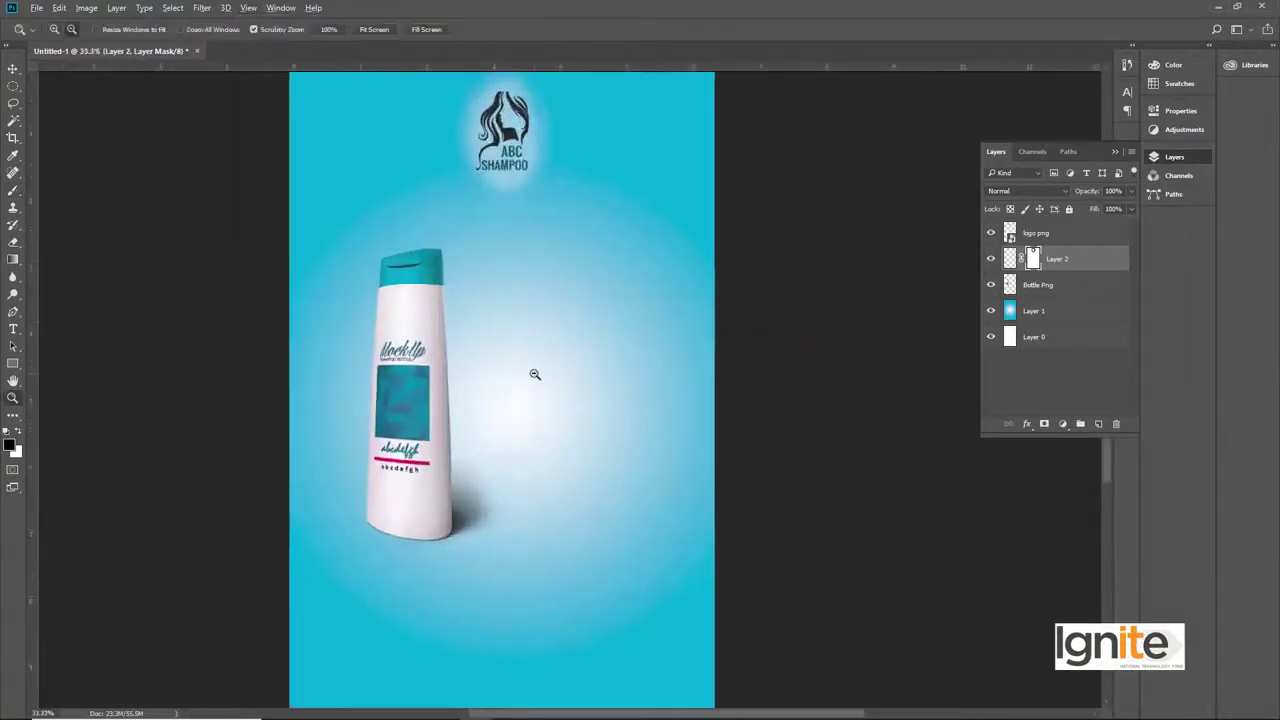
left_click(534, 370, "alt")
left_click_drag(533, 370, 557, 354)
left_click_drag(563, 334, 532, 359)
key("t")
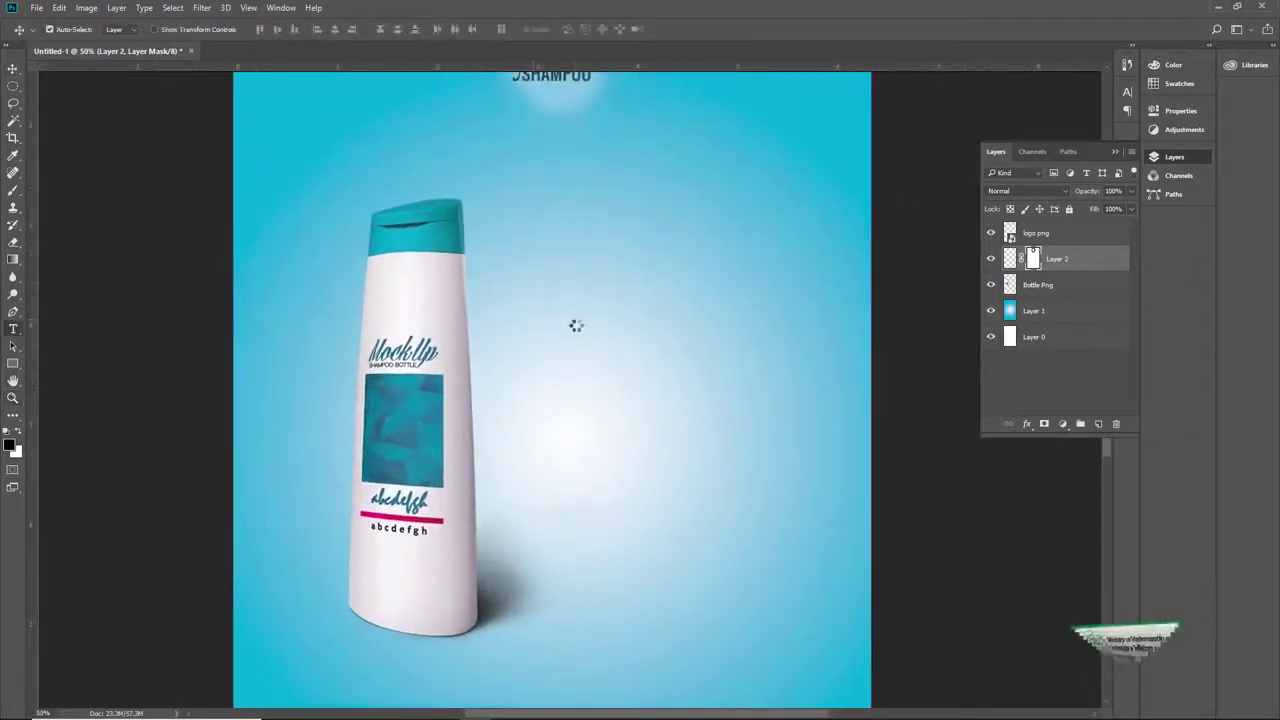
left_click(570, 318)
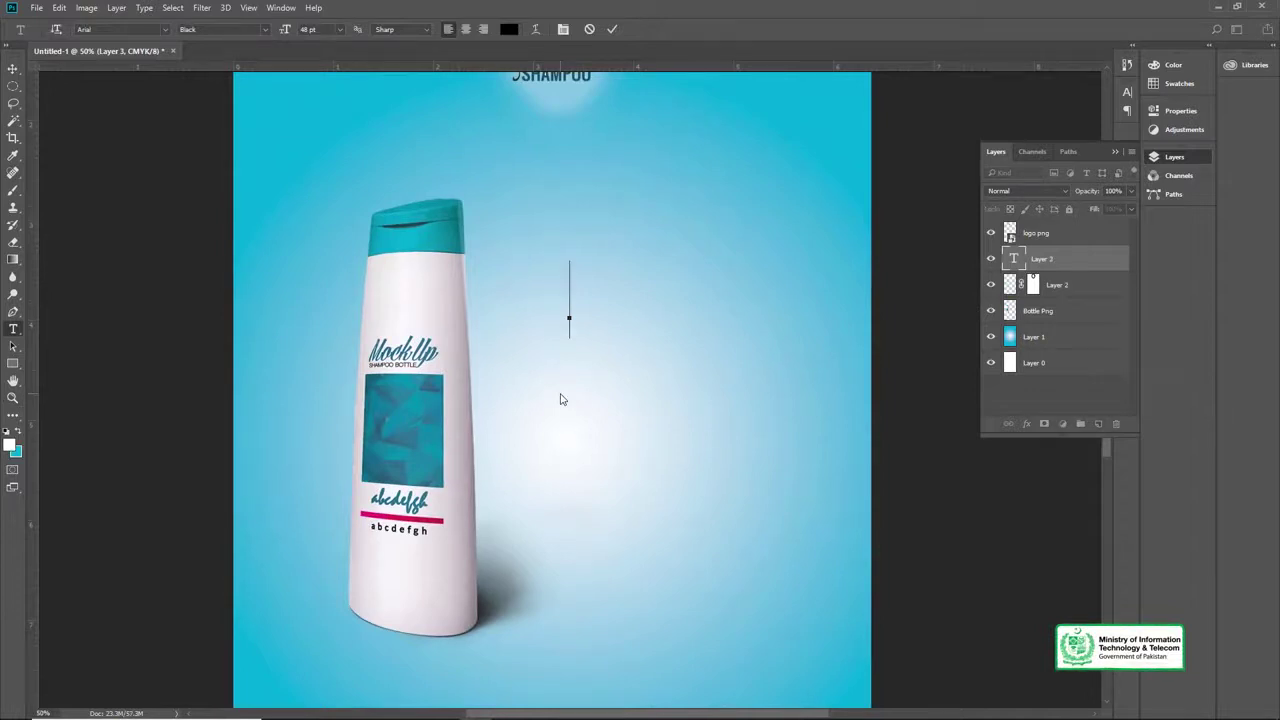
type("MAKE YO")
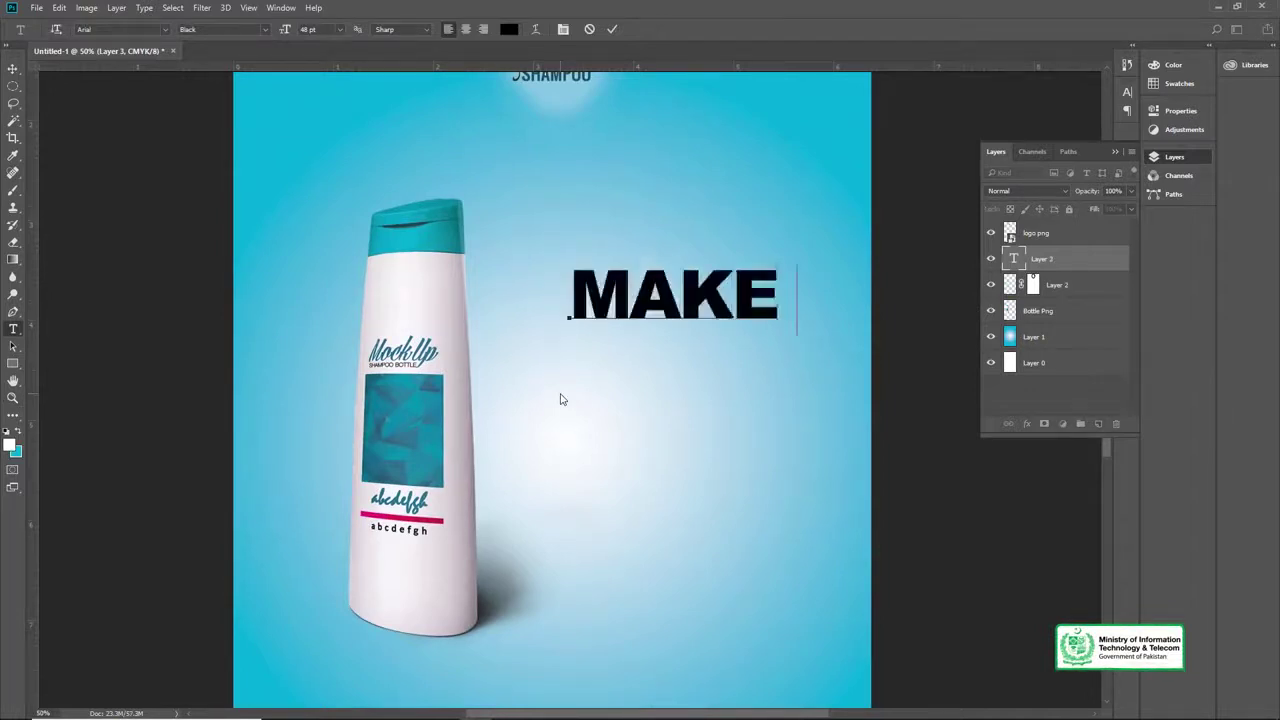
Step: Move the MAKE YOUR text close to the bottle and scale it down to about 29 pt
left_click(14, 68)
left_click_drag(617, 282, 520, 324)
key("ctrl+t")
key("Return")
Step: Change the font of the MAKE YOUR text to Agency FB Regular
key("t")
left_click(520, 324)
key("ctrl+a")
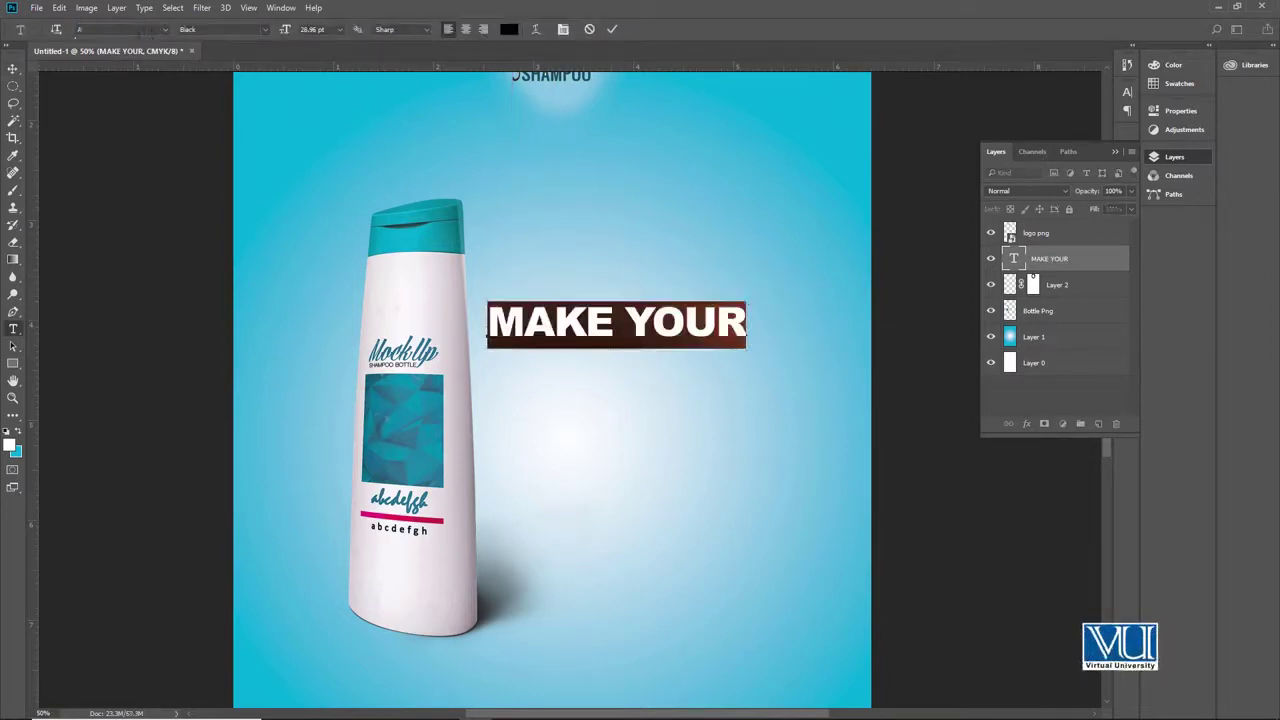
left_click(138, 31)
type("AGENCY")
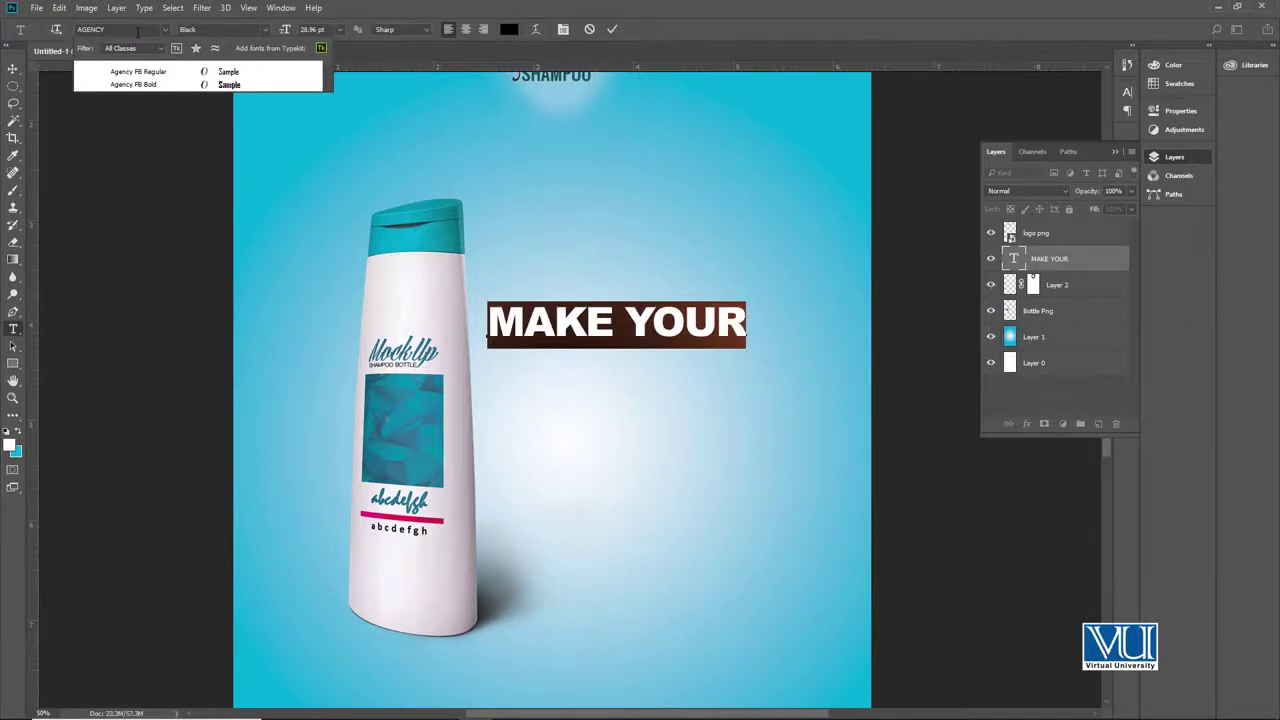
left_click(150, 71)
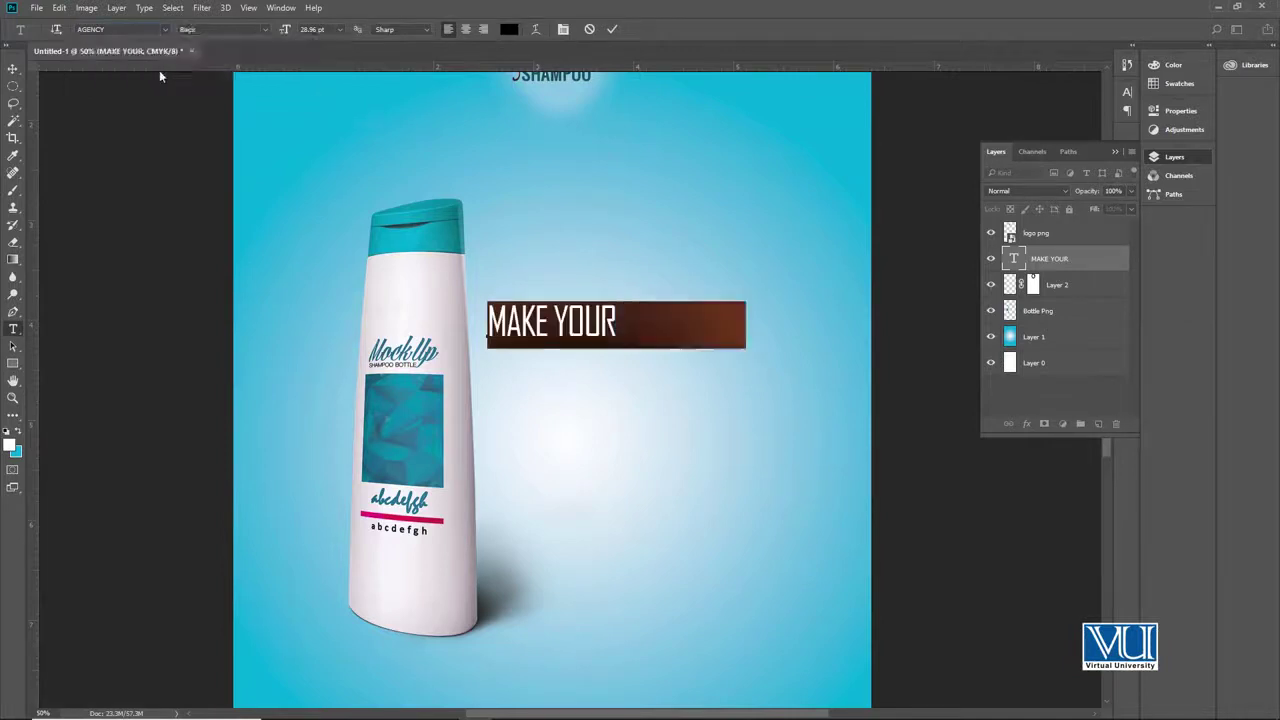
Step: Enlarge the MAKE YOUR text to about 34 pt, keeping it beside the bottle
left_click(14, 69)
key("ctrl+t")
left_click_drag(618, 303, 625, 297)
key("Return")
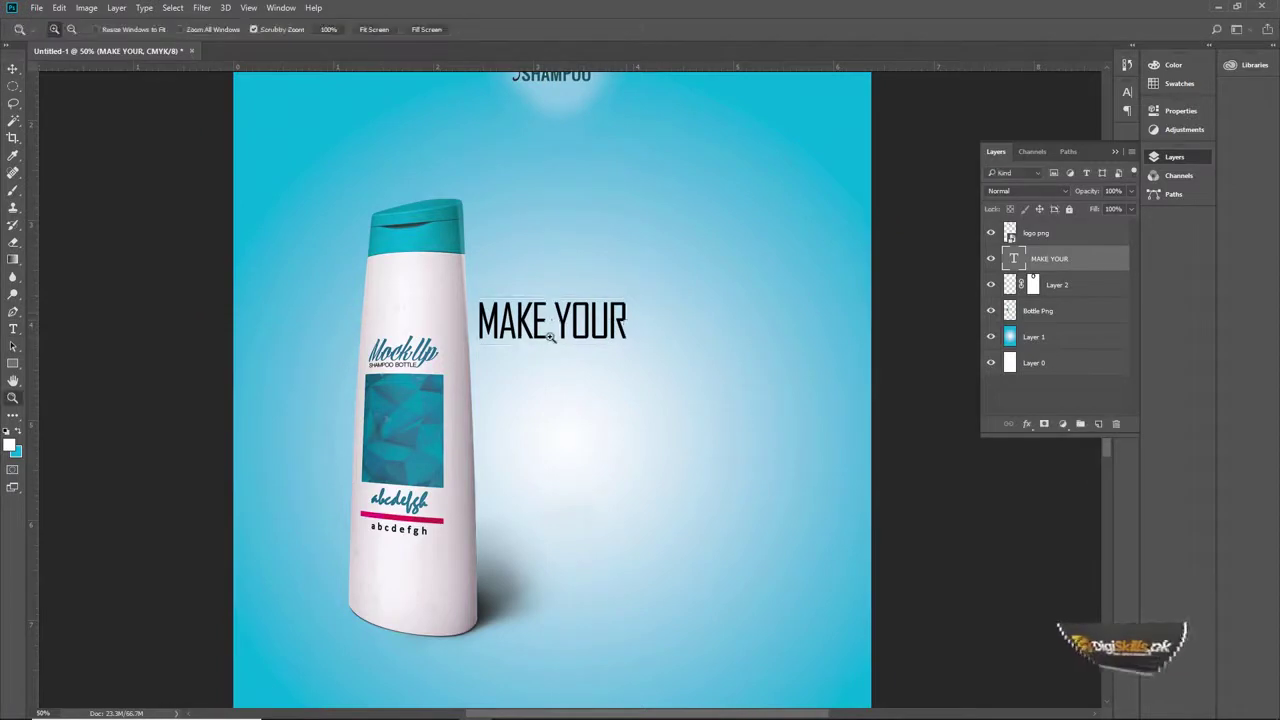
Step: Duplicate the MAKE YOUR text line directly below the original
key("z")
left_click(548, 342, "alt")
left_click(548, 342)
key("v")
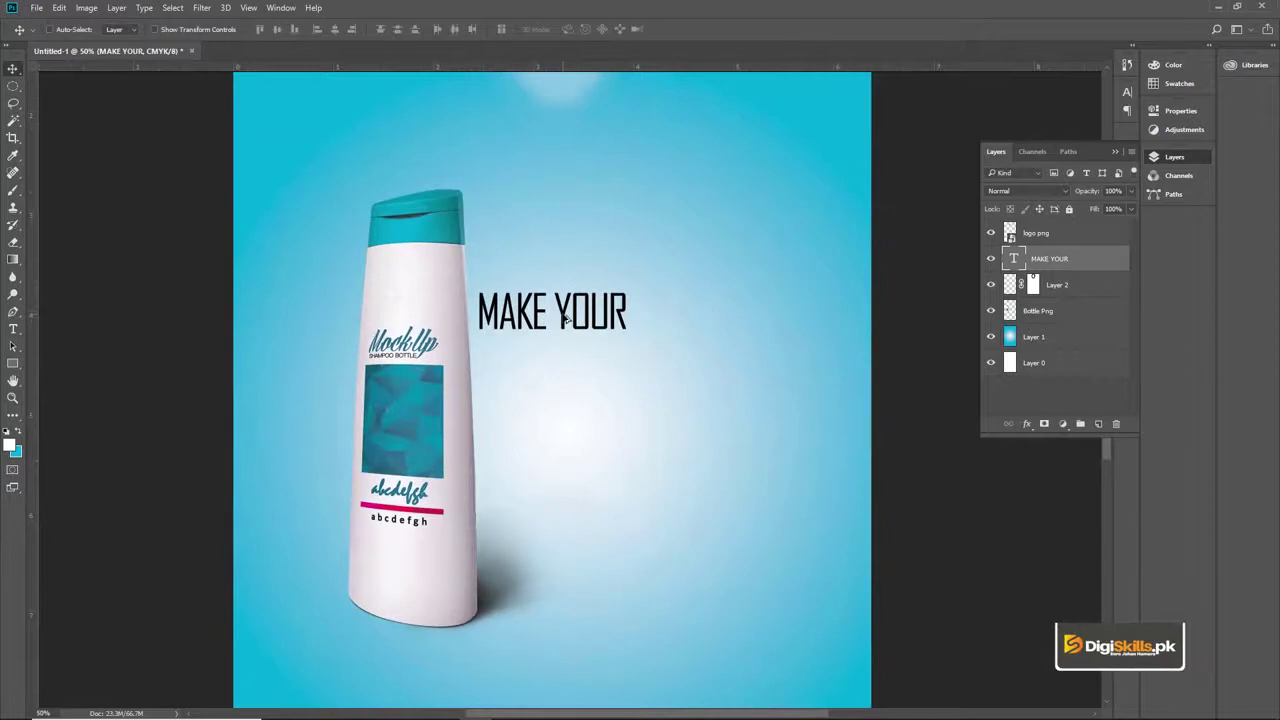
left_click_drag(565, 318, 566, 380)
Step: Replace the wording of the duplicated text line with Hair
left_click(557, 387, "ctrl+space")
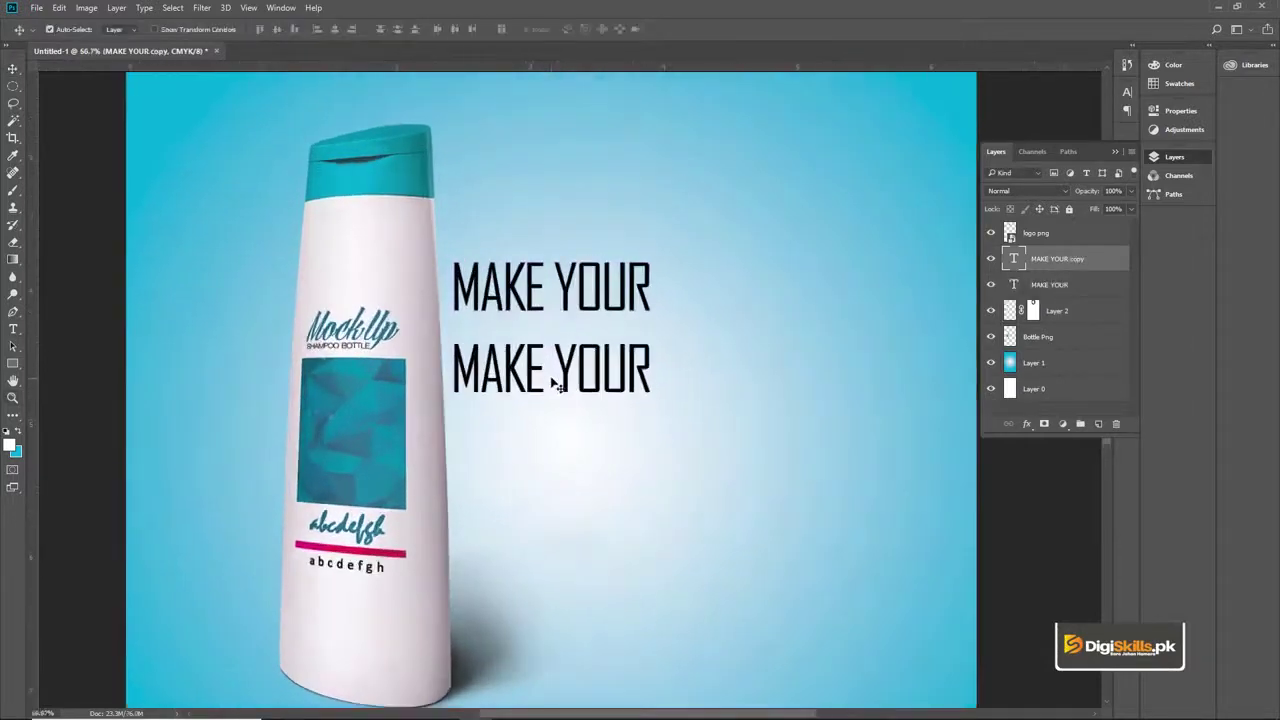
key("t")
left_click(554, 366)
key("ctrl+a")
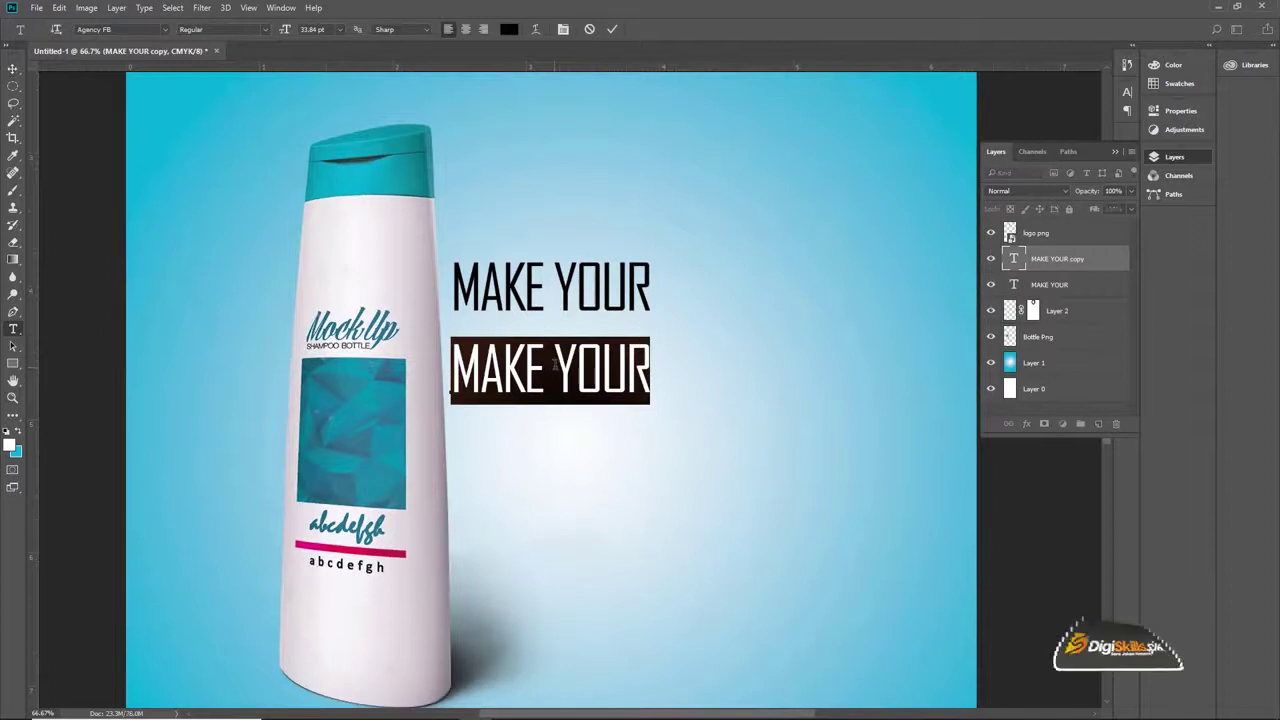
type("Hai r")
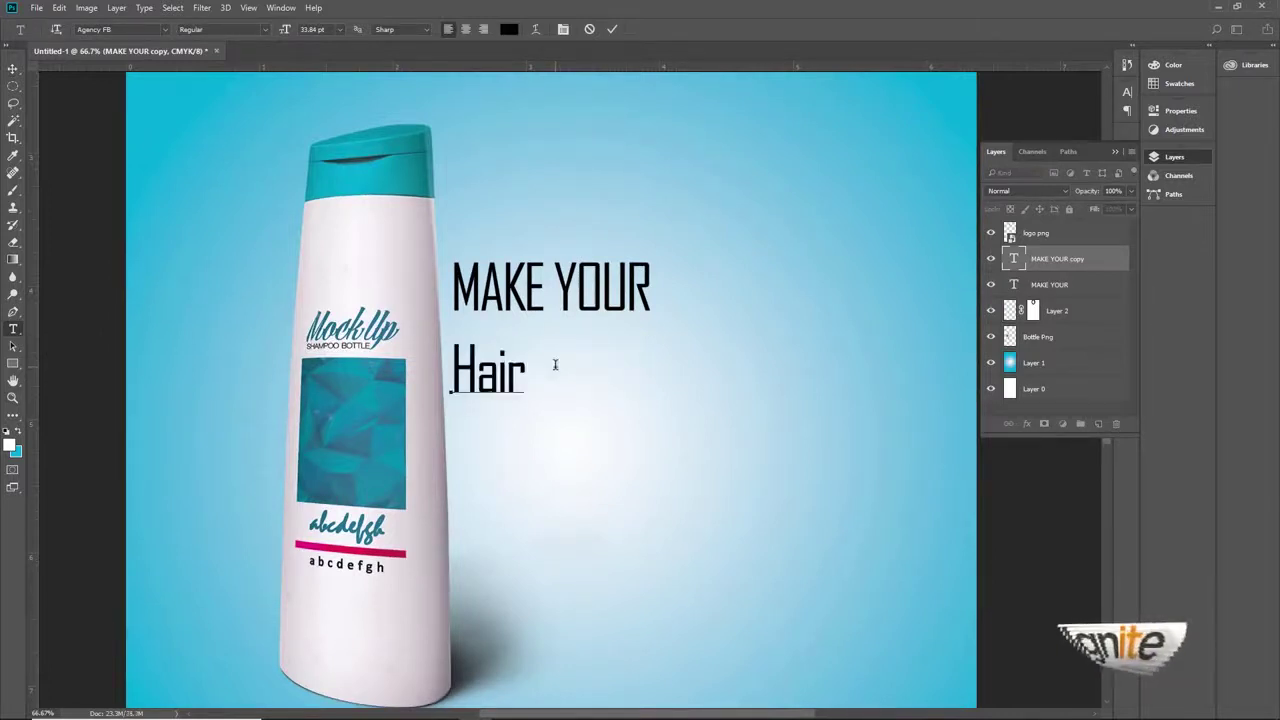
Step: Scale up the Hair text and align its start with the MAKE YOUR line above
left_click(13, 68)
left_click_drag(478, 380, 551, 402)
key("ctrl+t")
key("Return")
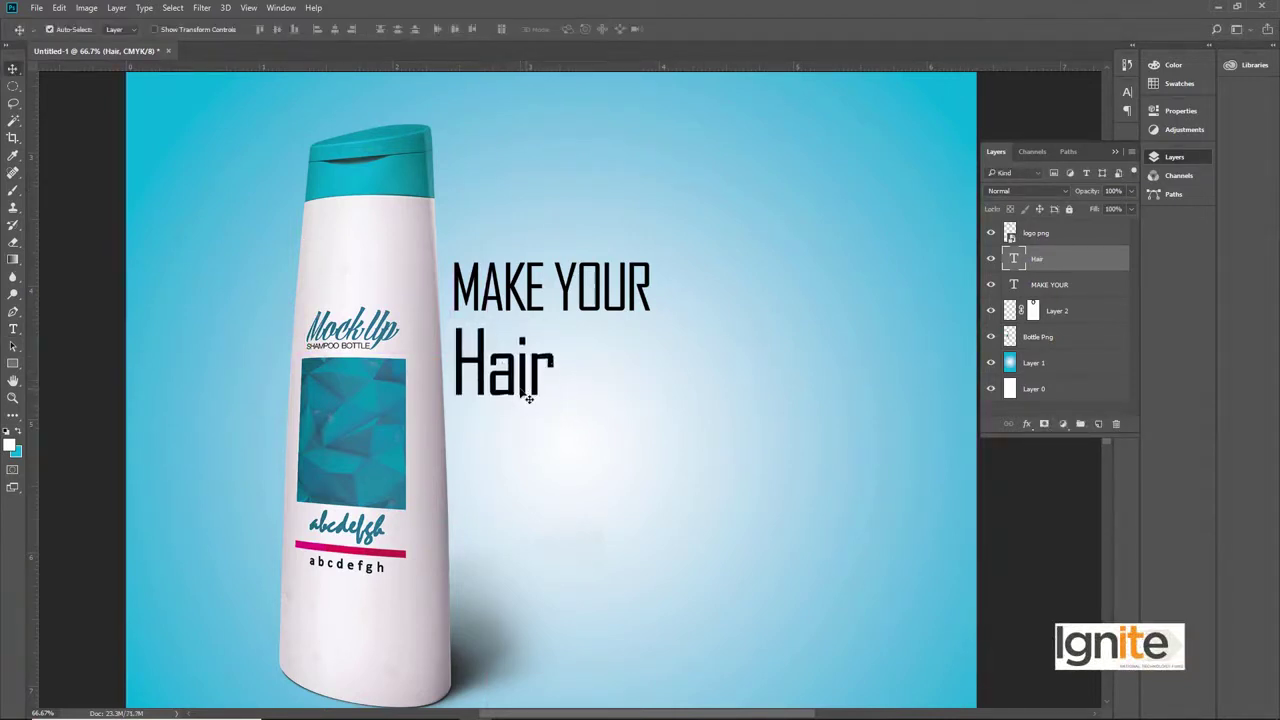
Step: Set the foreground colour to dark grey and fill the Hair text with it
left_click(11, 445)
left_click_drag(462, 330, 450, 302)
left_click(771, 178)
key("alt+BackSpace")
Step: Add a Stroke layer style to the Hair text and set its colour to white (ffffff)
right_click(1037, 261)
left_click(862, 149)
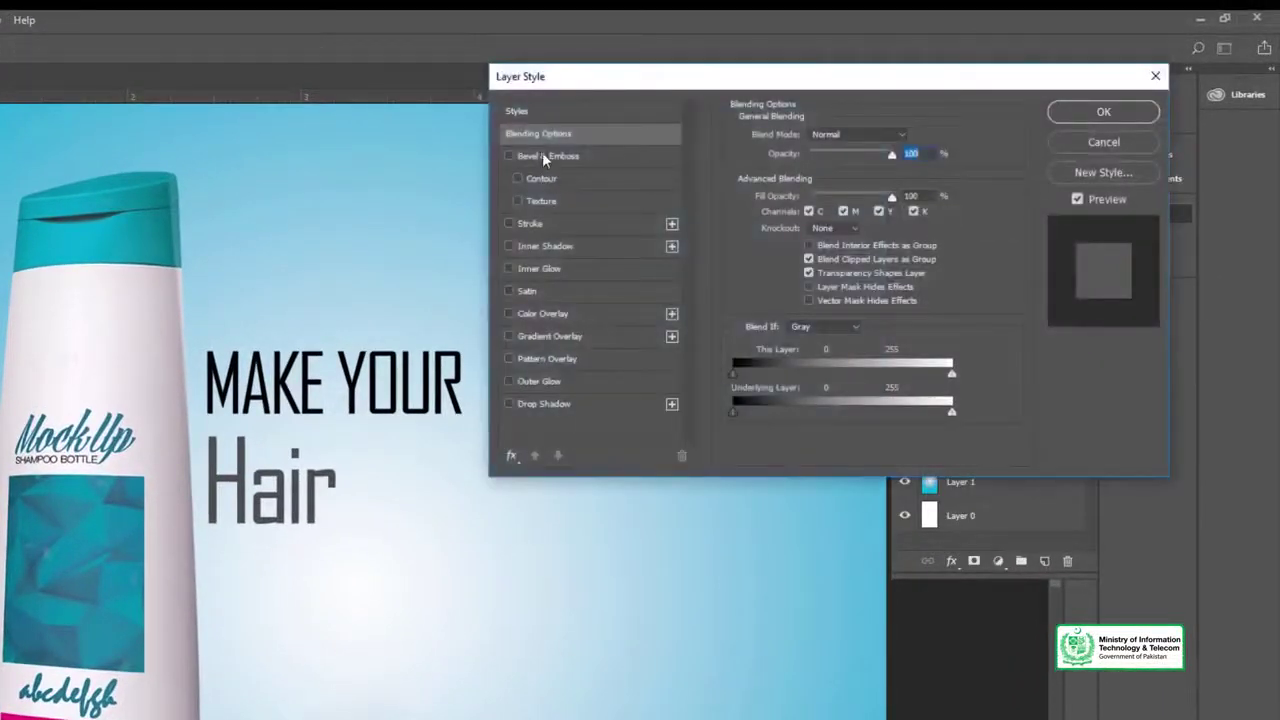
left_click(541, 224)
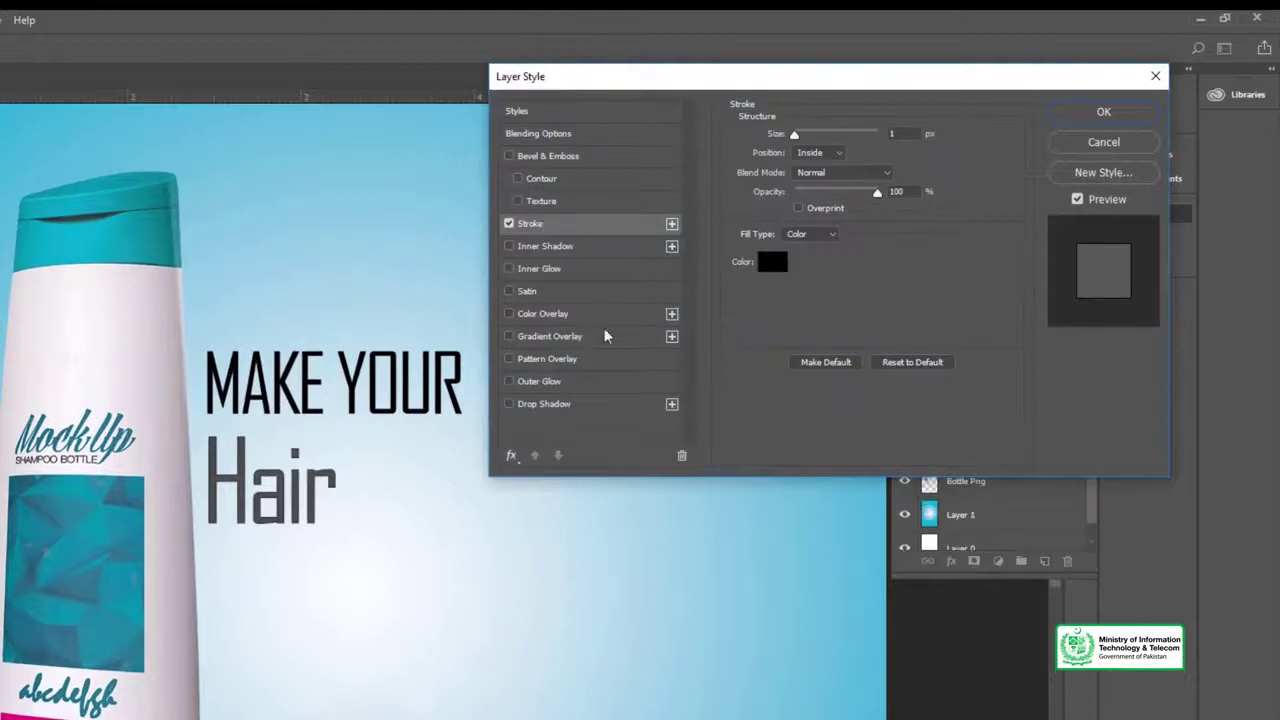
left_click(764, 266)
left_click_drag(286, 271, 225, 249)
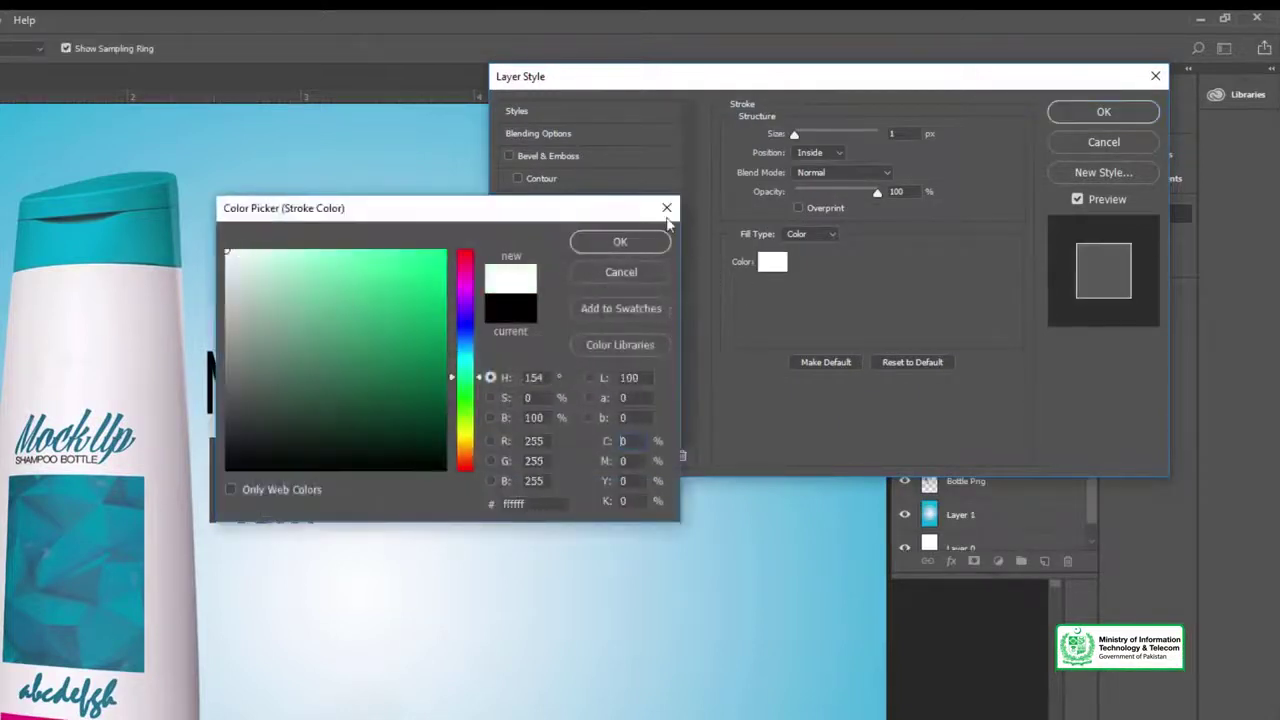
left_click(620, 243)
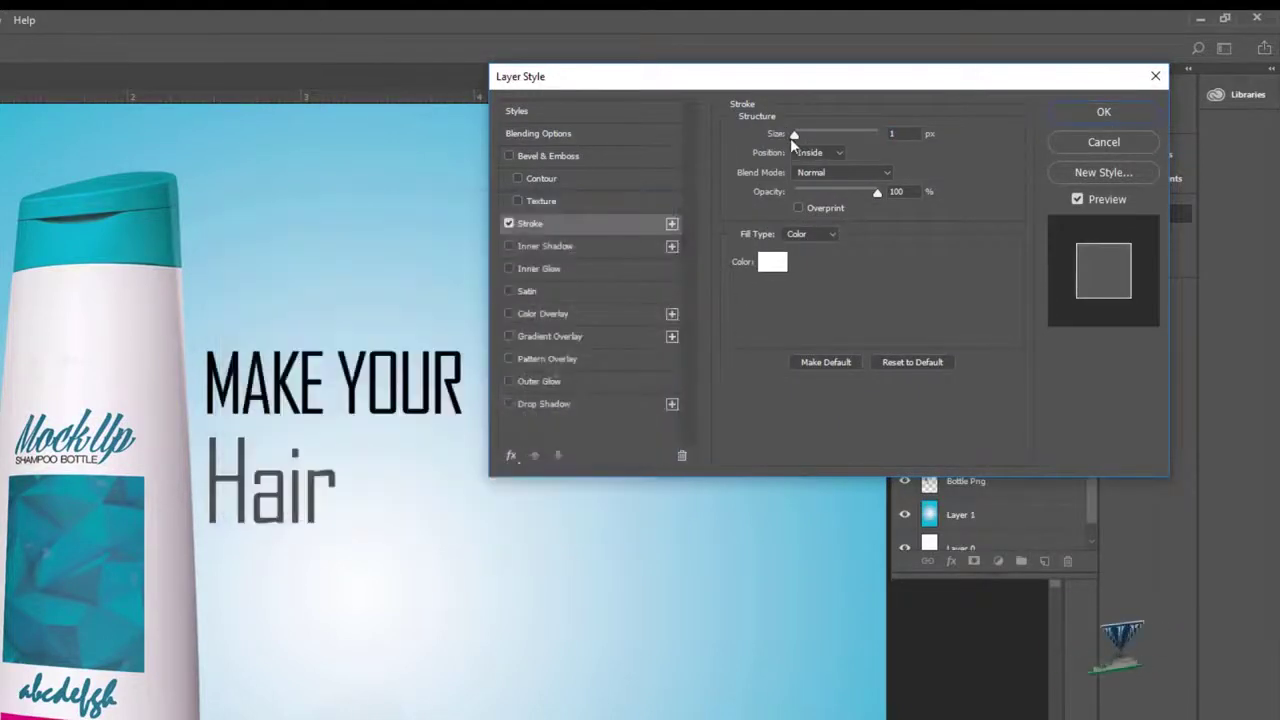
Step: Position the Hair text's stroke outside the letters, make it thicker and apply the layer style
type("2")
left_click(832, 153)
left_click(816, 163)
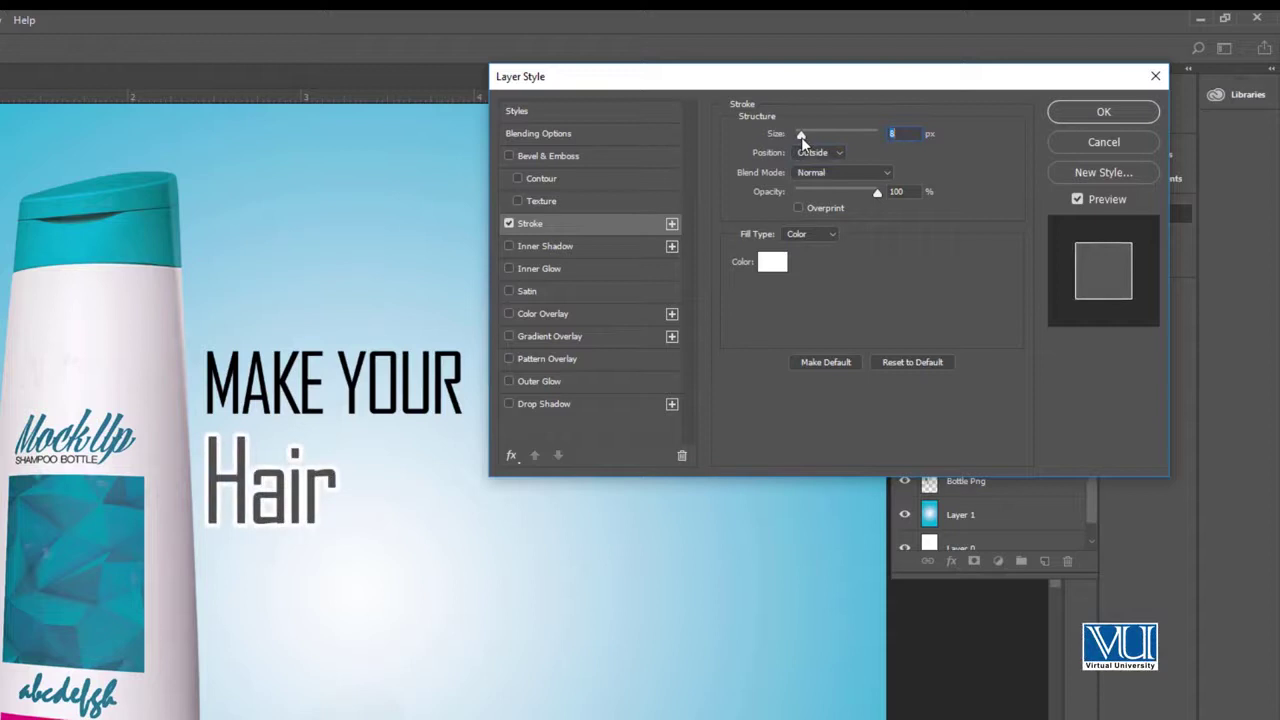
left_click(1103, 113)
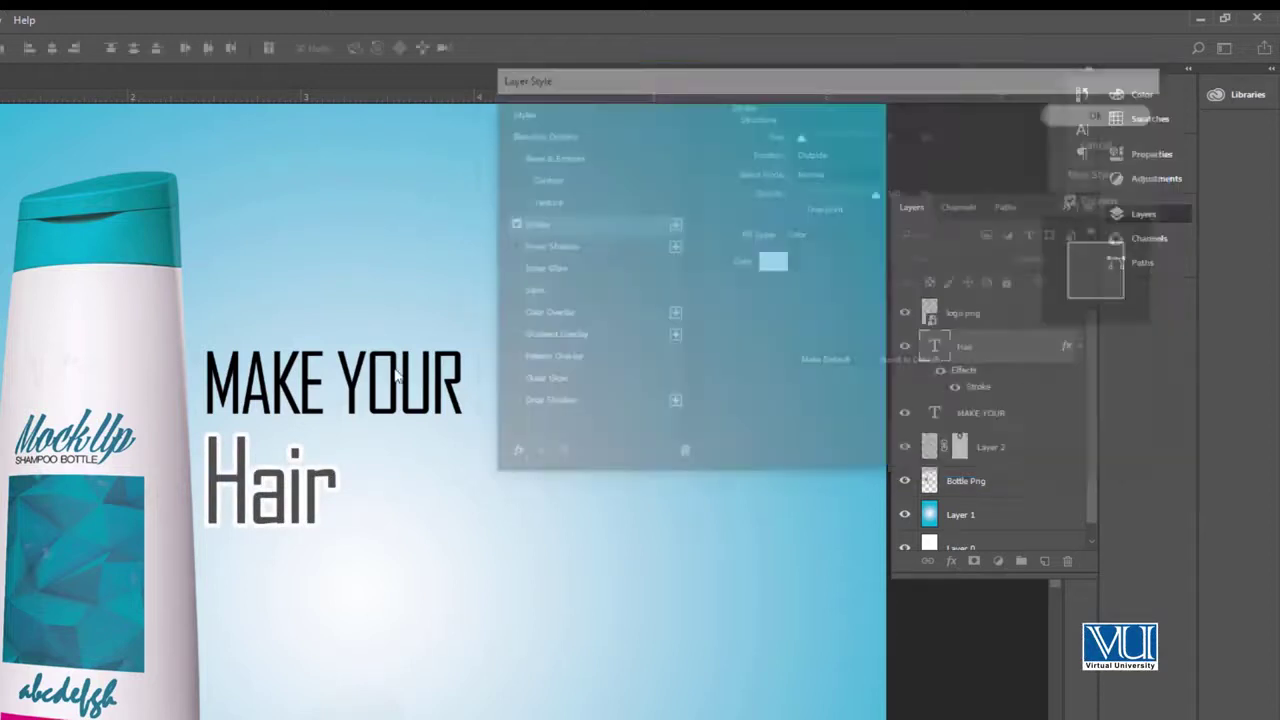
left_click_drag(321, 513, 297, 537)
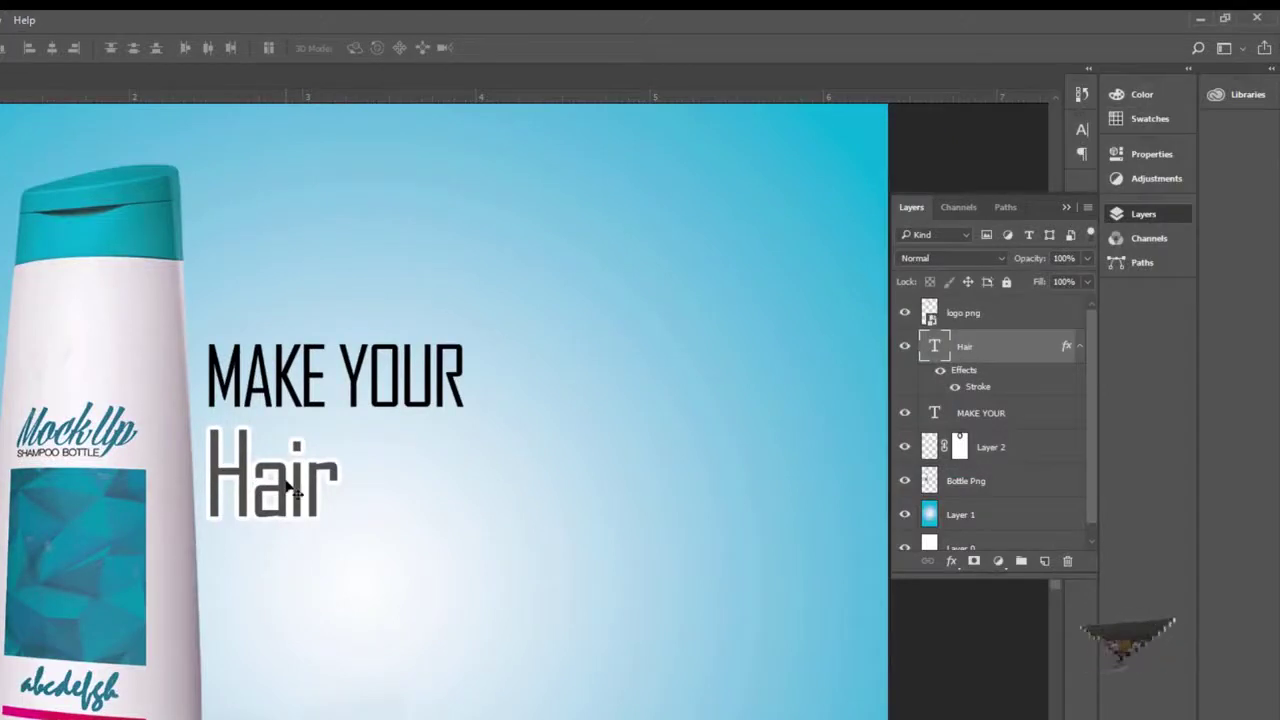
Step: Duplicate the Hair text layer and place the copy directly below the original
left_click_drag(293, 488, 328, 486)
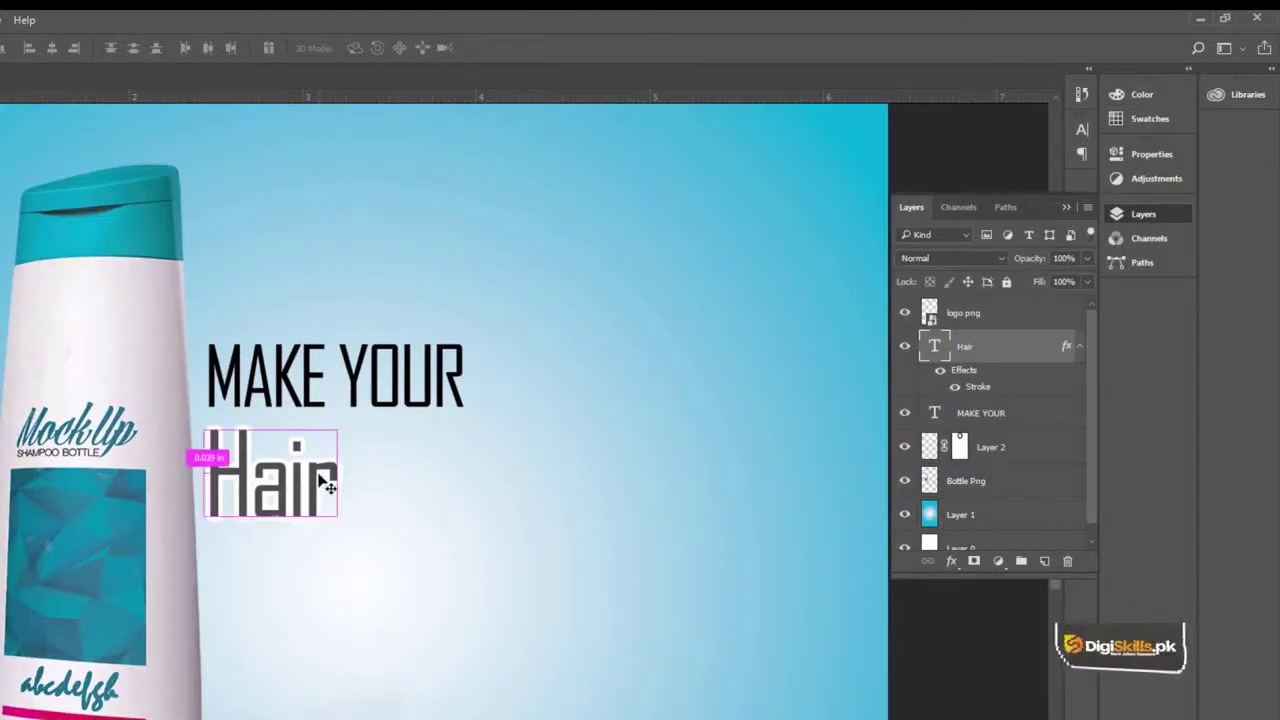
key("ctrl+j")
left_click_drag(291, 510, 289, 617)
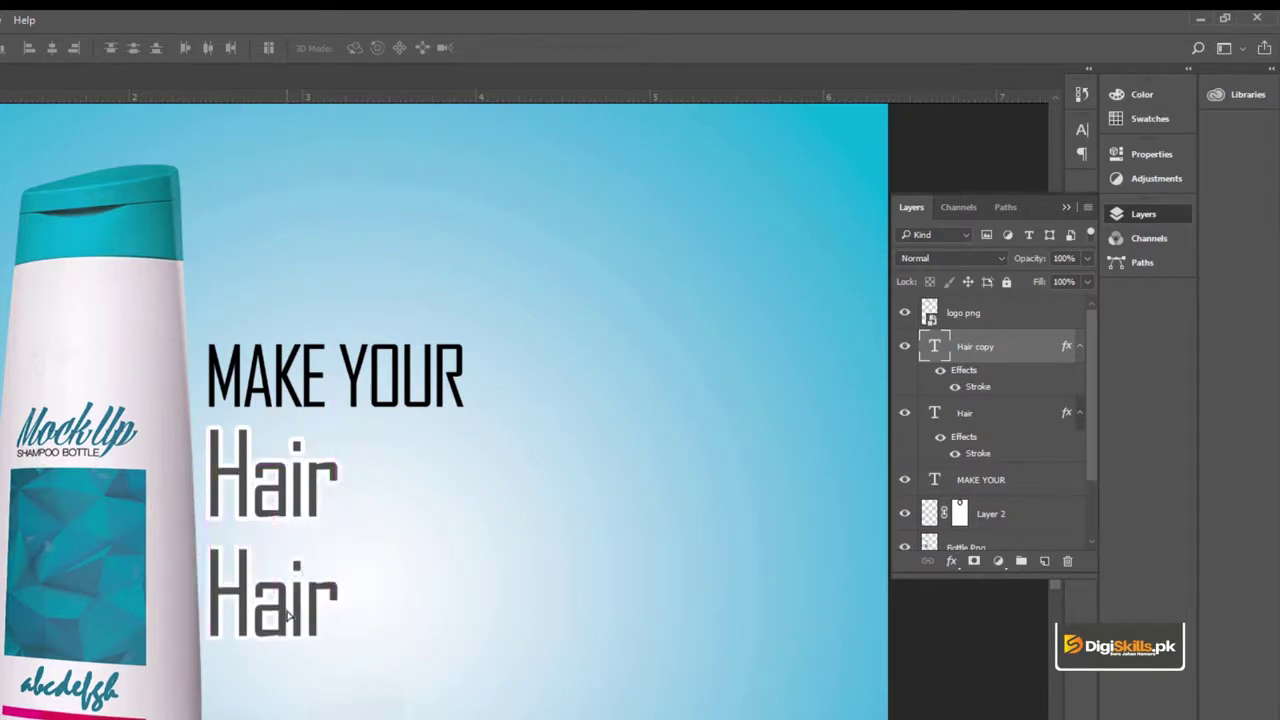
Step: Replace the wording of the lower Hair copy with "Long and Silky..."
double_click(298, 619)
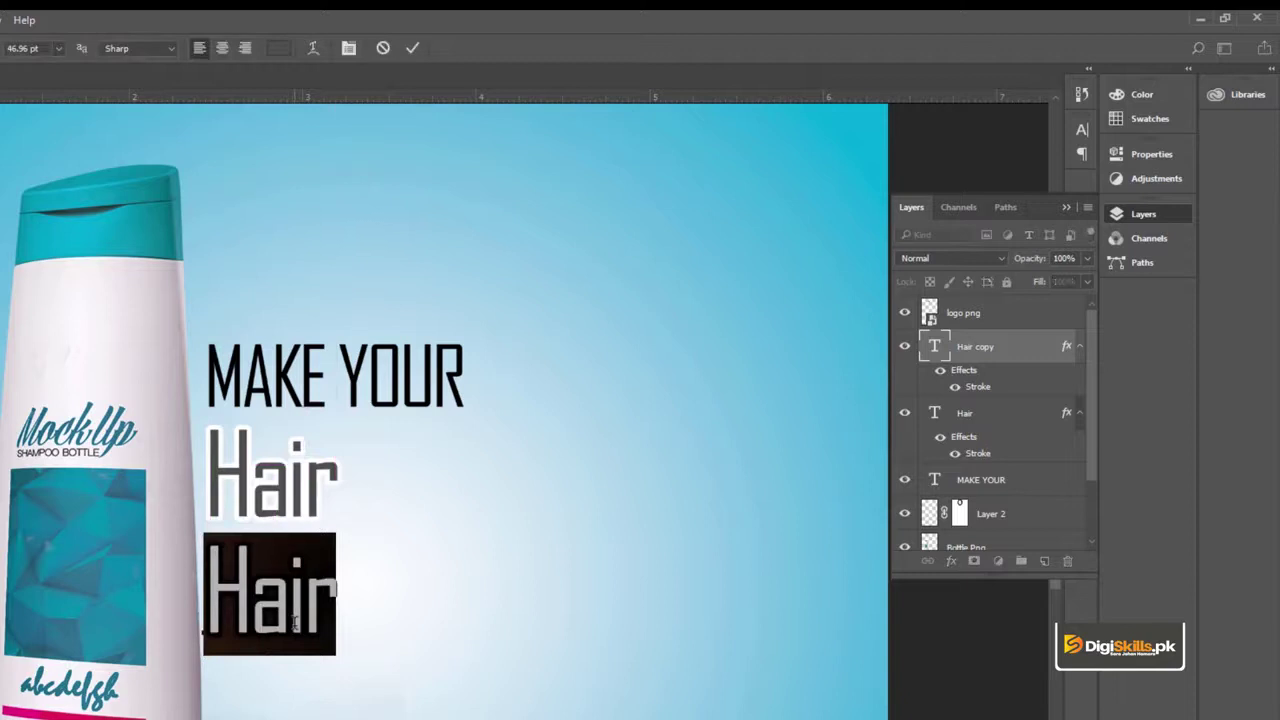
type("Long ")
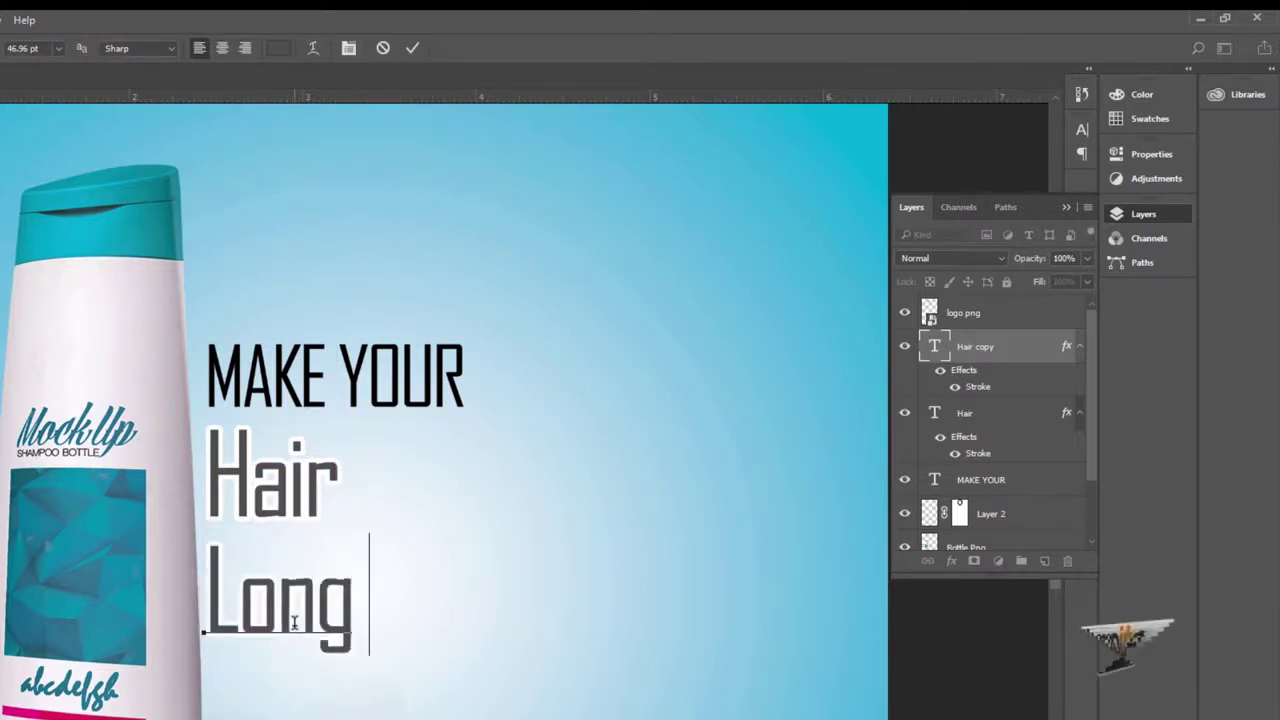
type("and S")
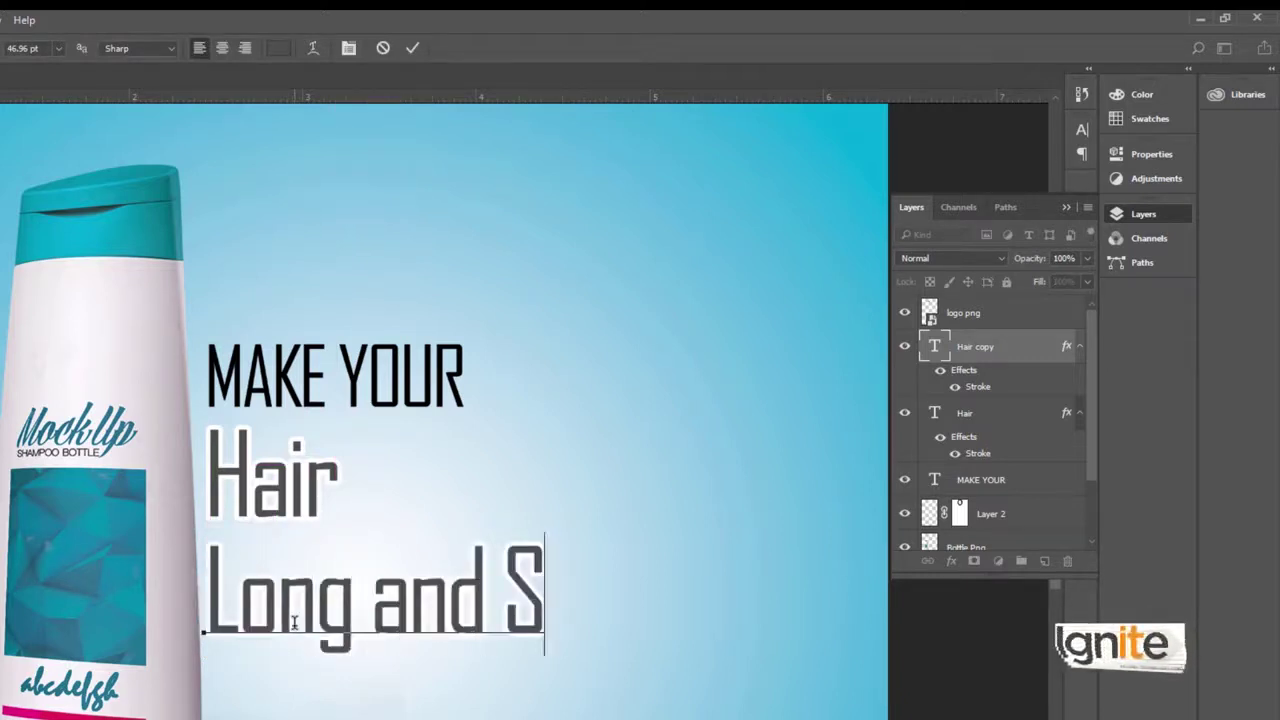
type("ilky...")
key("ctrl+Return")
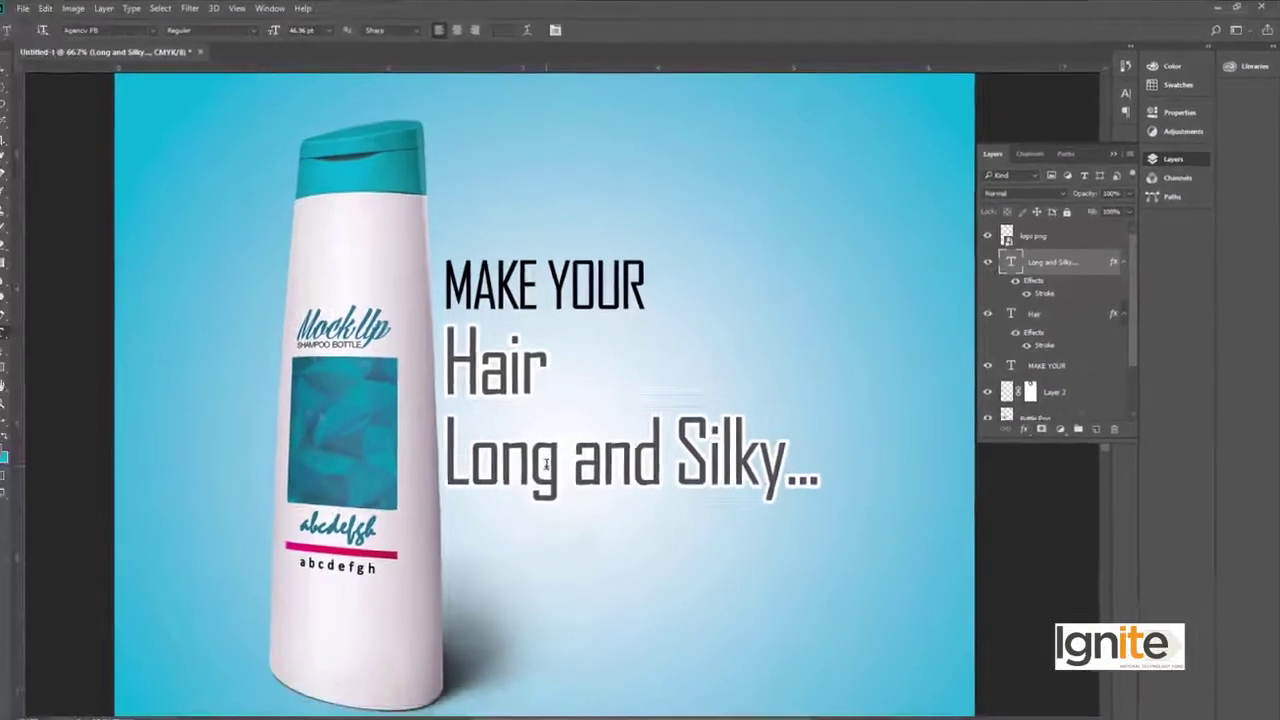
Step: Change the font of the Long and Silky... text to Qwerty Ability - Personal Use Regular
double_click(325, 545)
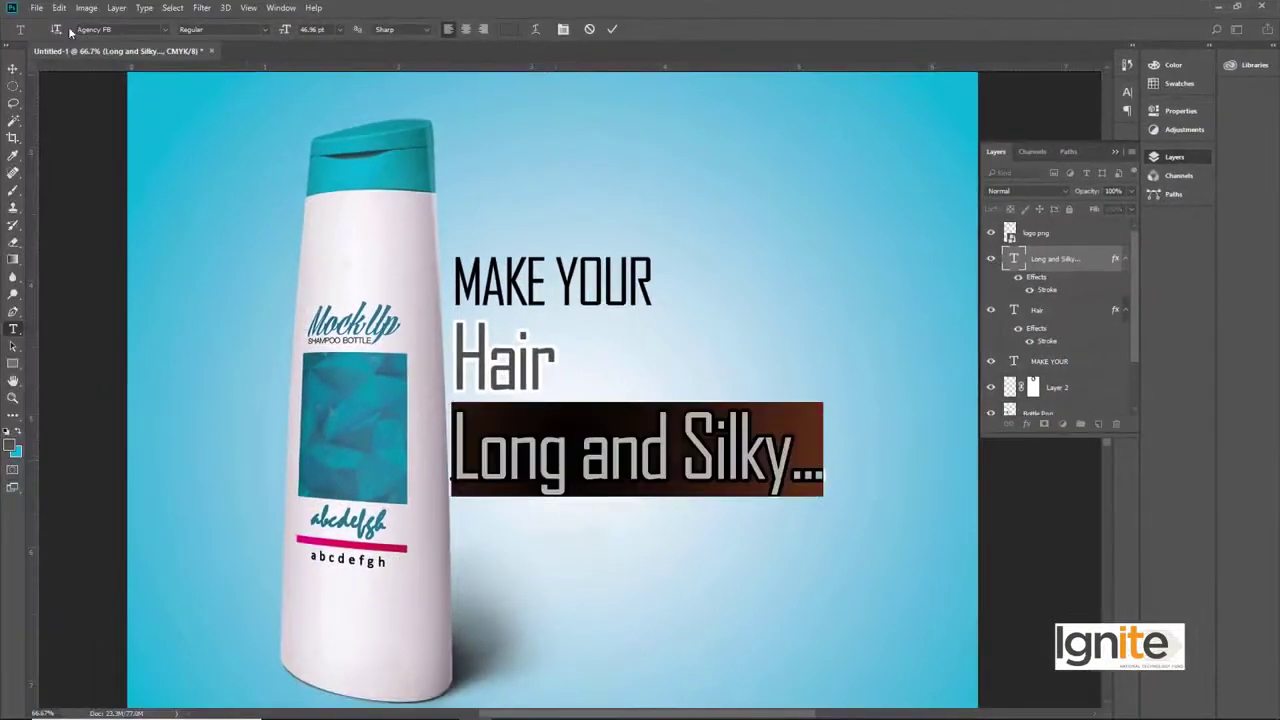
type("qwer")
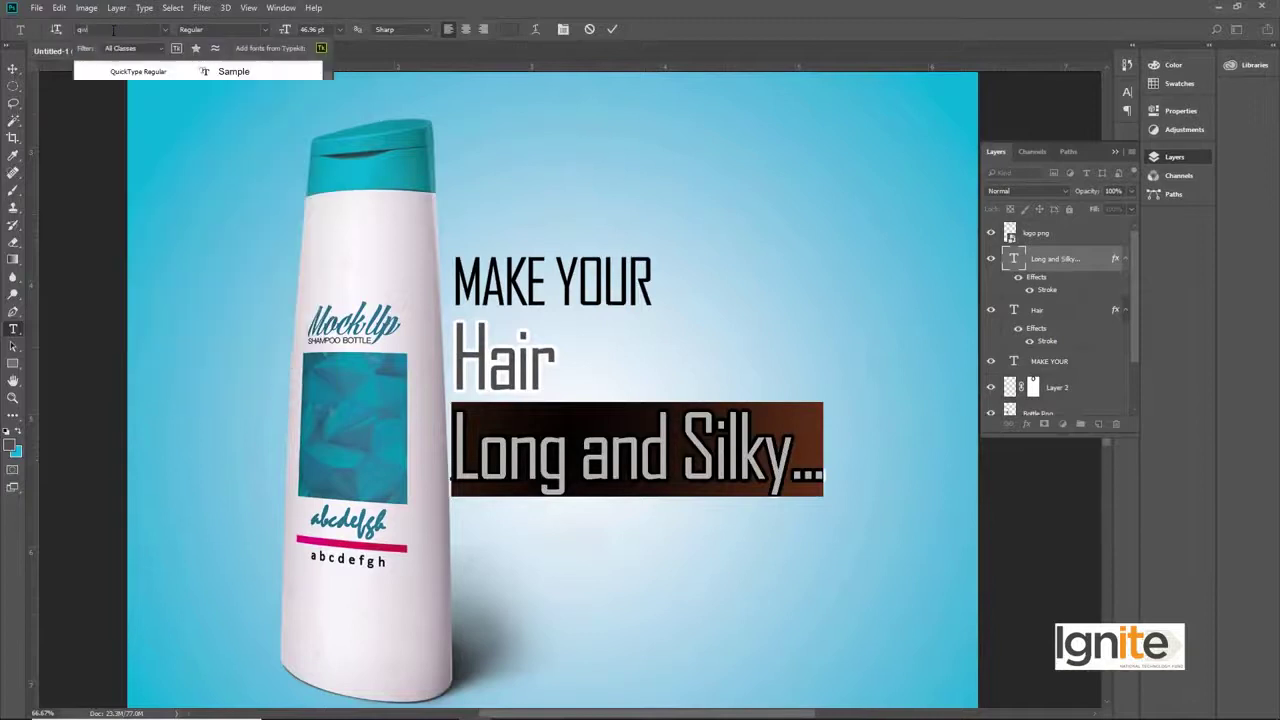
type("ty")
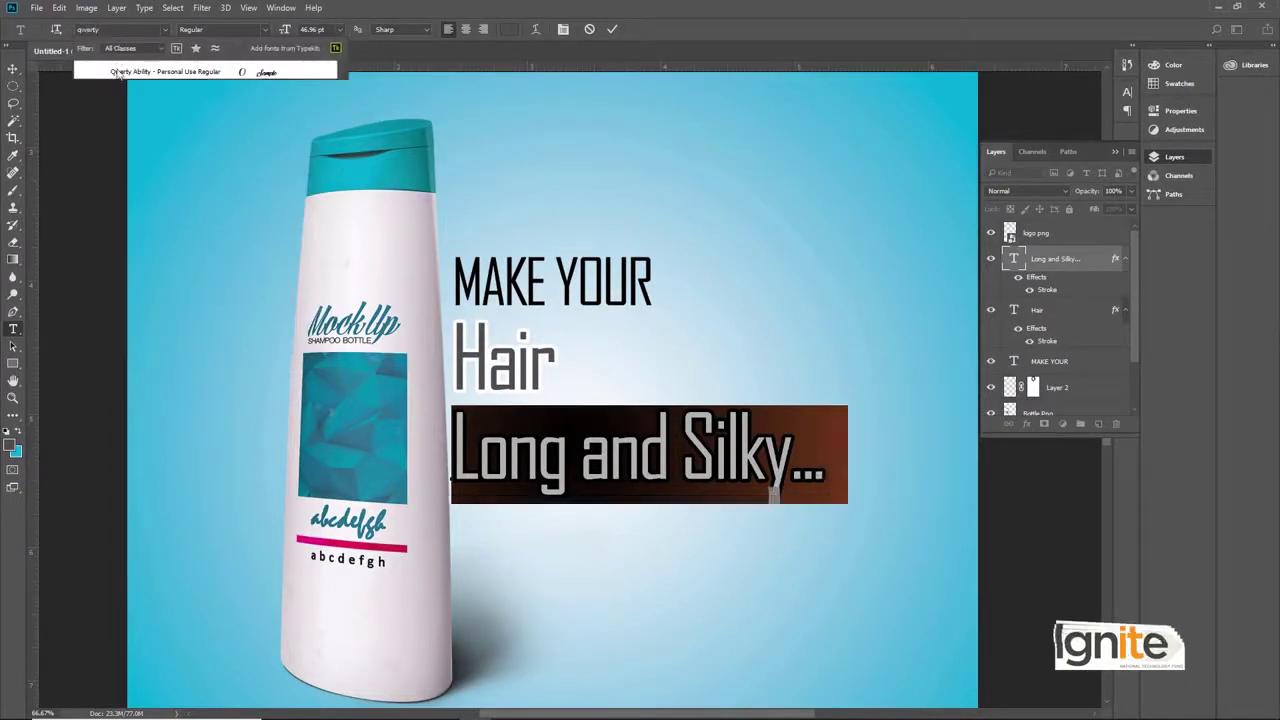
left_click(120, 70)
left_click(13, 68)
Step: Move the Long and Silky... text up closer beneath Hair, keeping its start aligned with the lines above
key("ctrl+space")
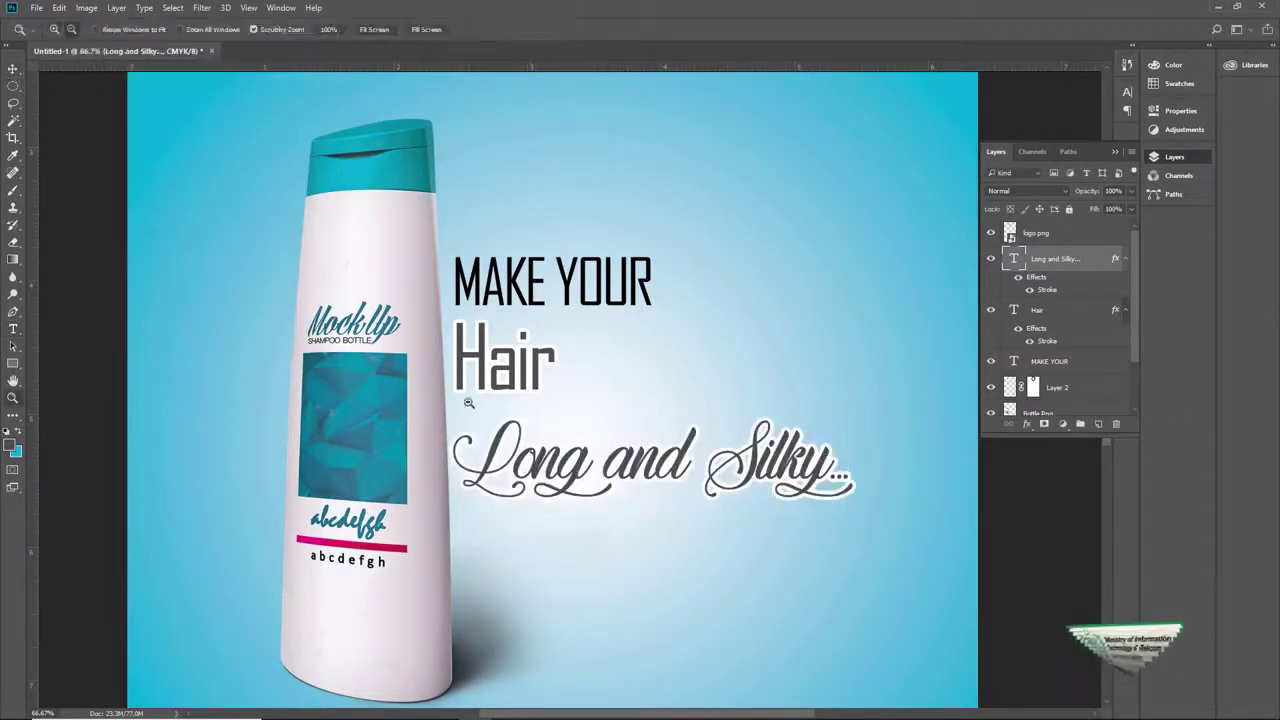
left_click(466, 403, "ctrl+alt")
left_click(486, 408, "ctrl")
left_click_drag(512, 429, 542, 434)
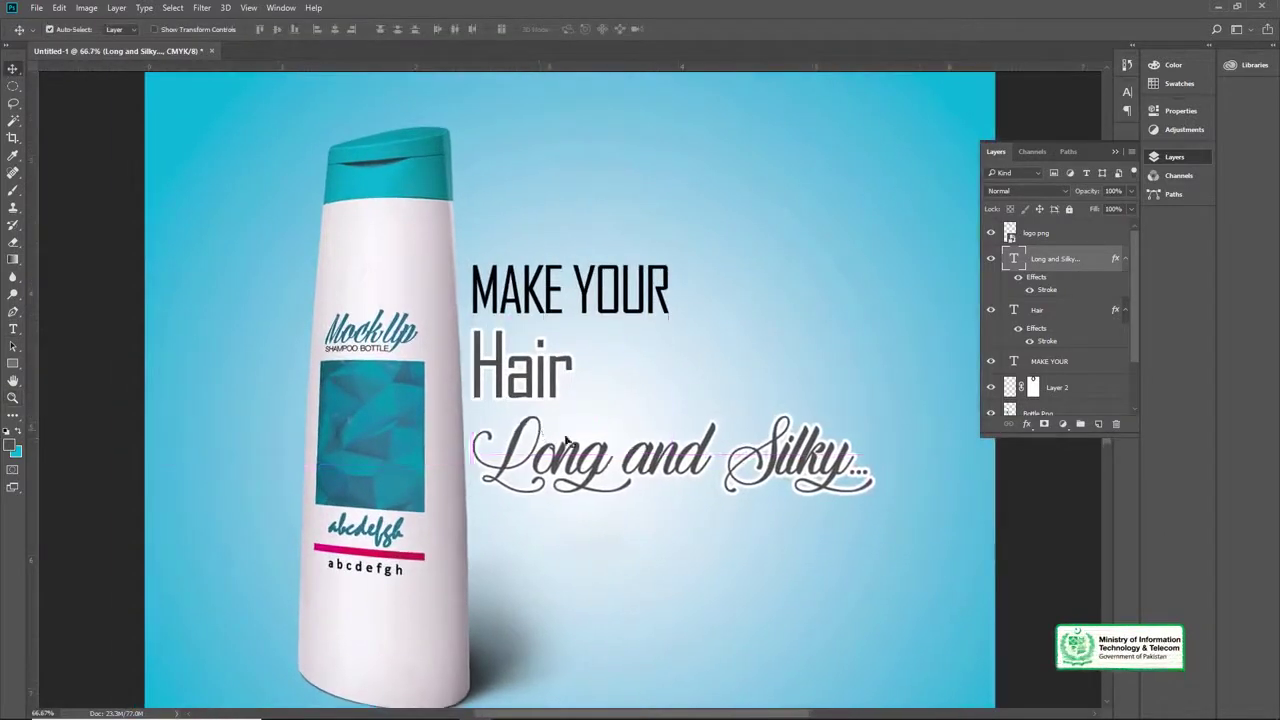
Step: Review the size and placement of the headline lines within the whole ad
key("ctrl+space")
left_click(550, 458, "ctrl+alt")
left_click(530, 450, "ctrl+alt")
left_click(512, 420)
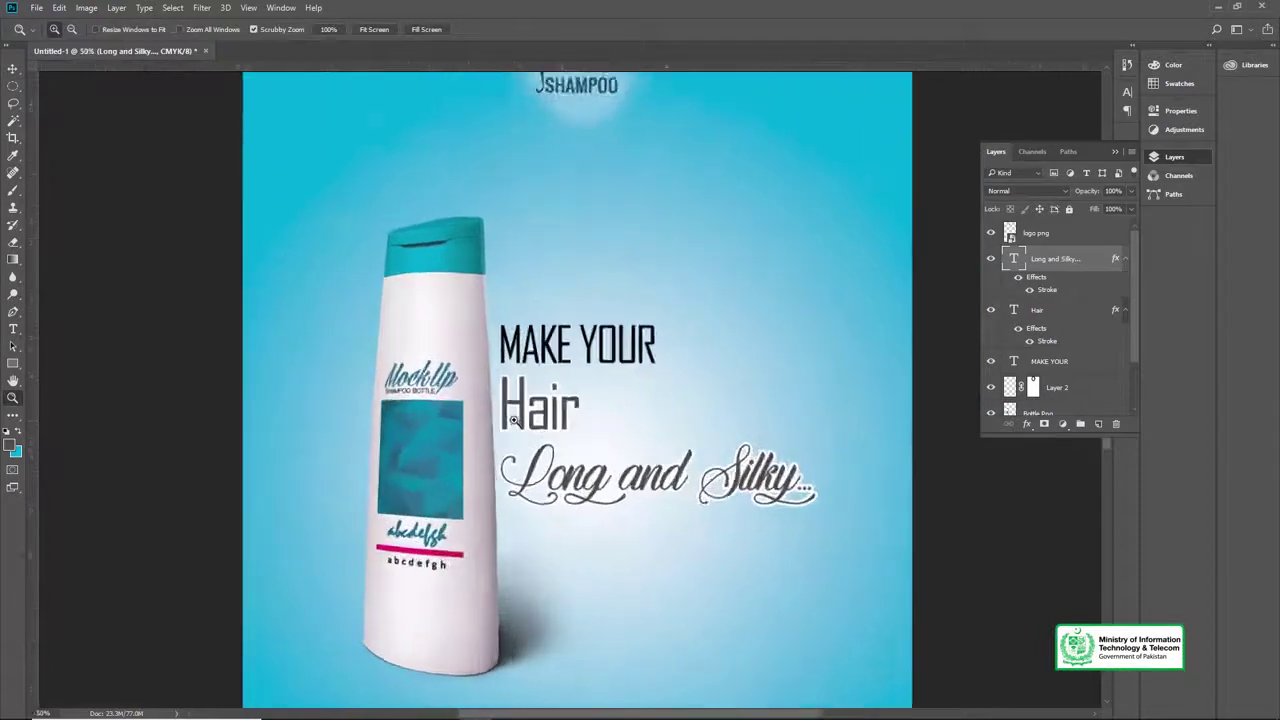
left_click(525, 444)
left_click(527, 447, "alt")
key("v")
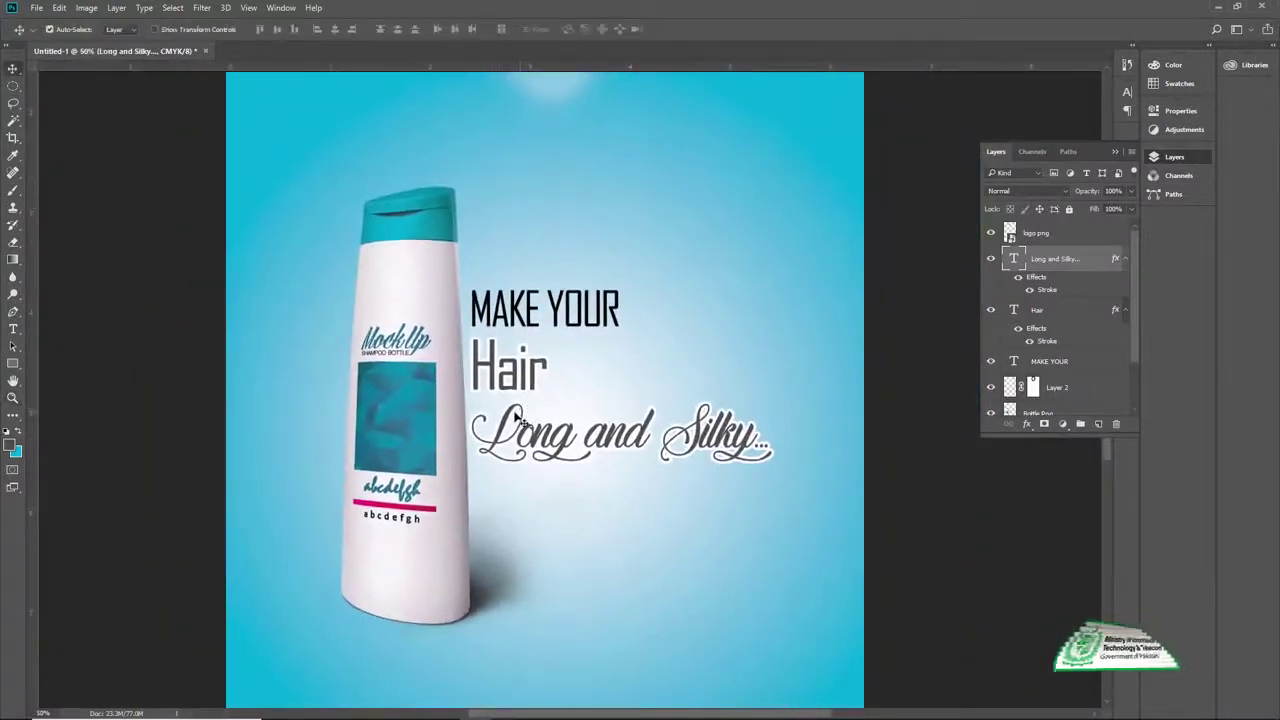
key("z")
left_click(520, 420, "alt")
key("v")
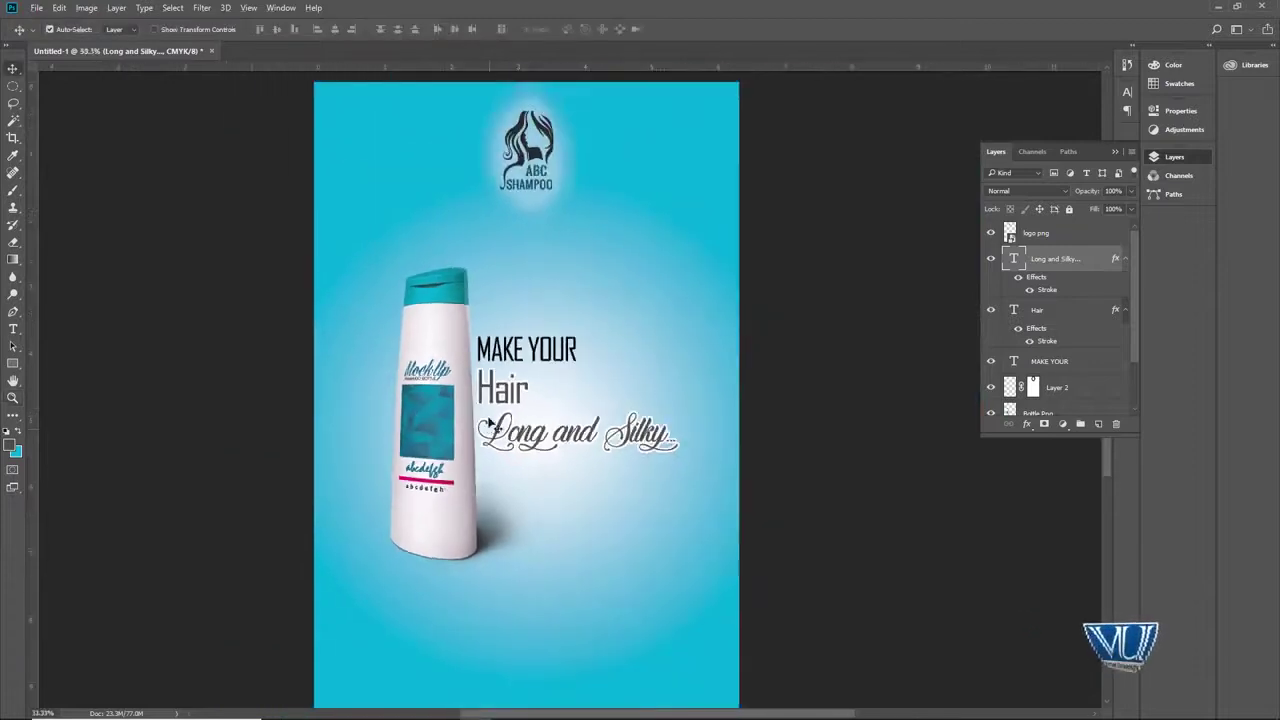
Step: Collapse the effects lists of the Long and Silky... and Hair layers and select the Hair text
left_click(1125, 259)
left_click(1125, 284)
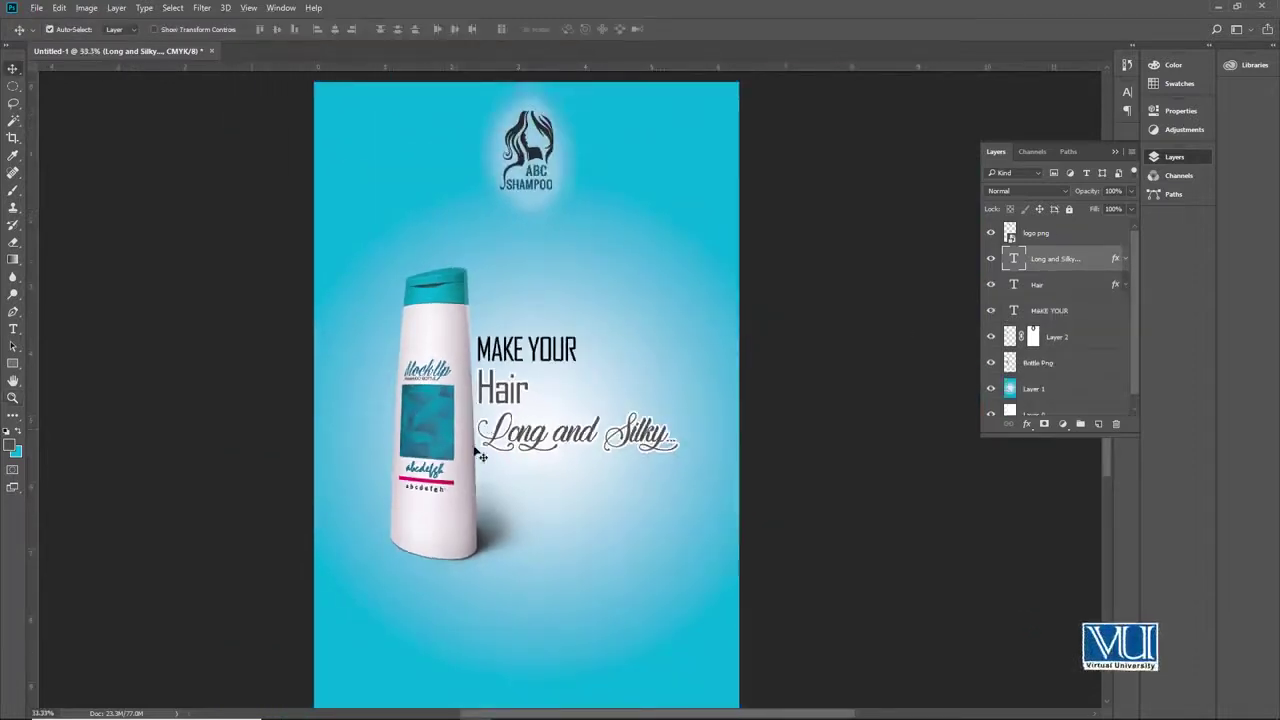
scroll(495, 397, "up", 2)
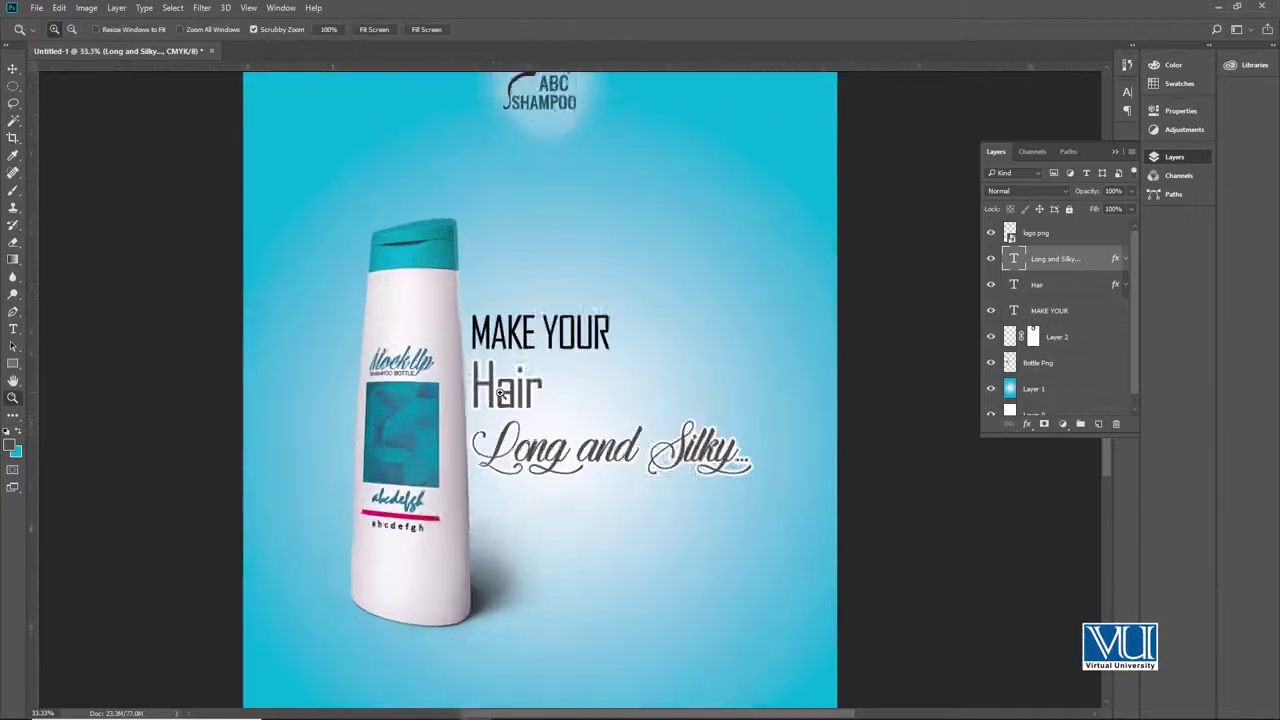
left_click(505, 384)
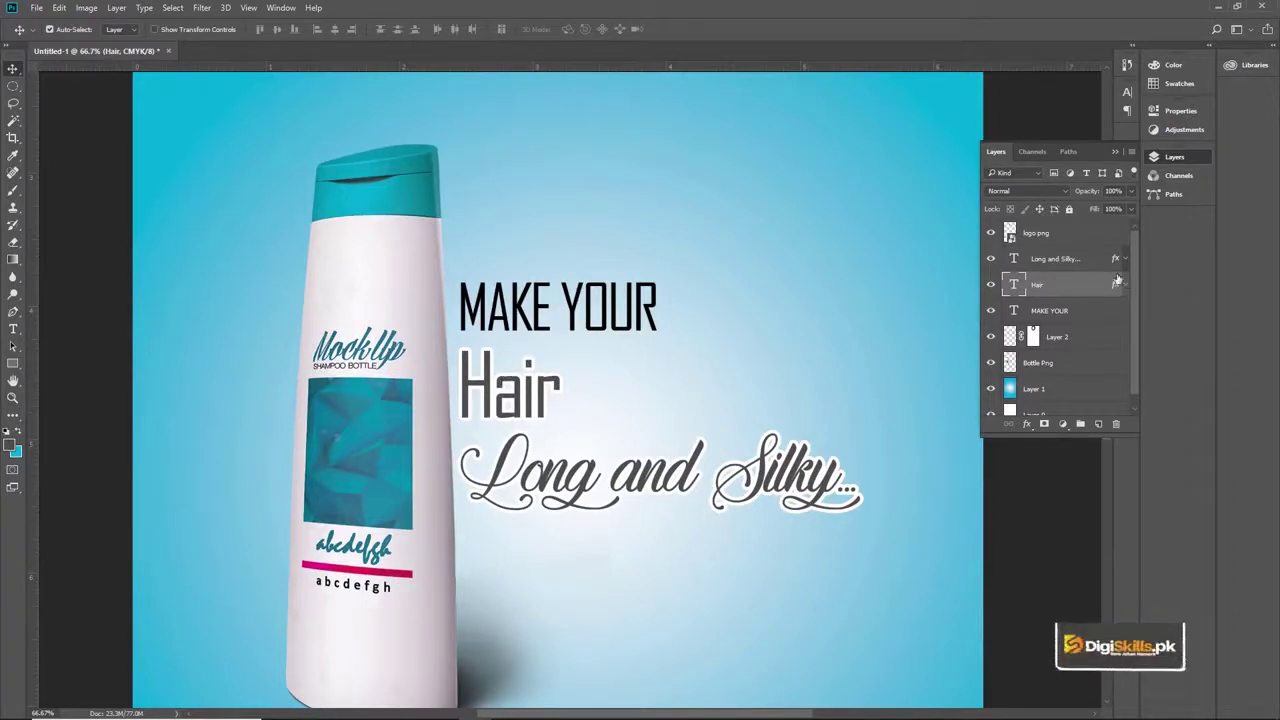
Step: Group the Long and Silky..., Hair and MAKE YOUR layers and rename the group CAPTION
left_click(1051, 262)
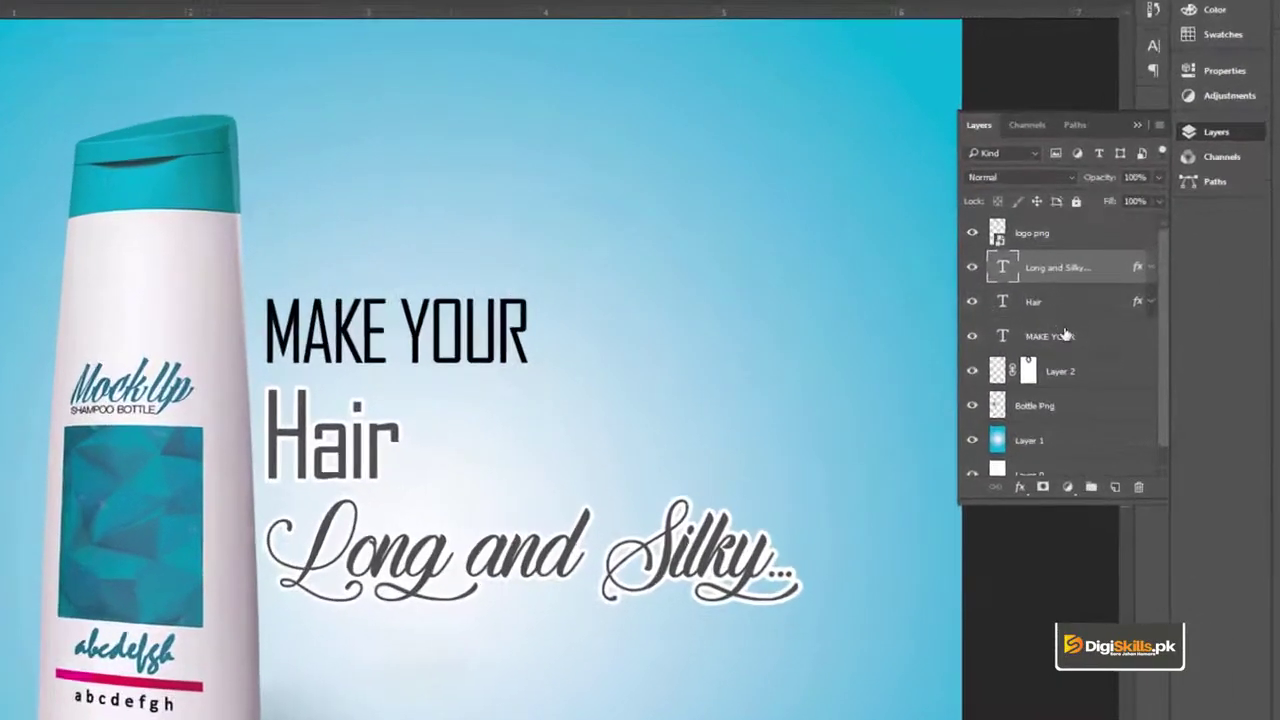
left_click(1058, 310, "shift")
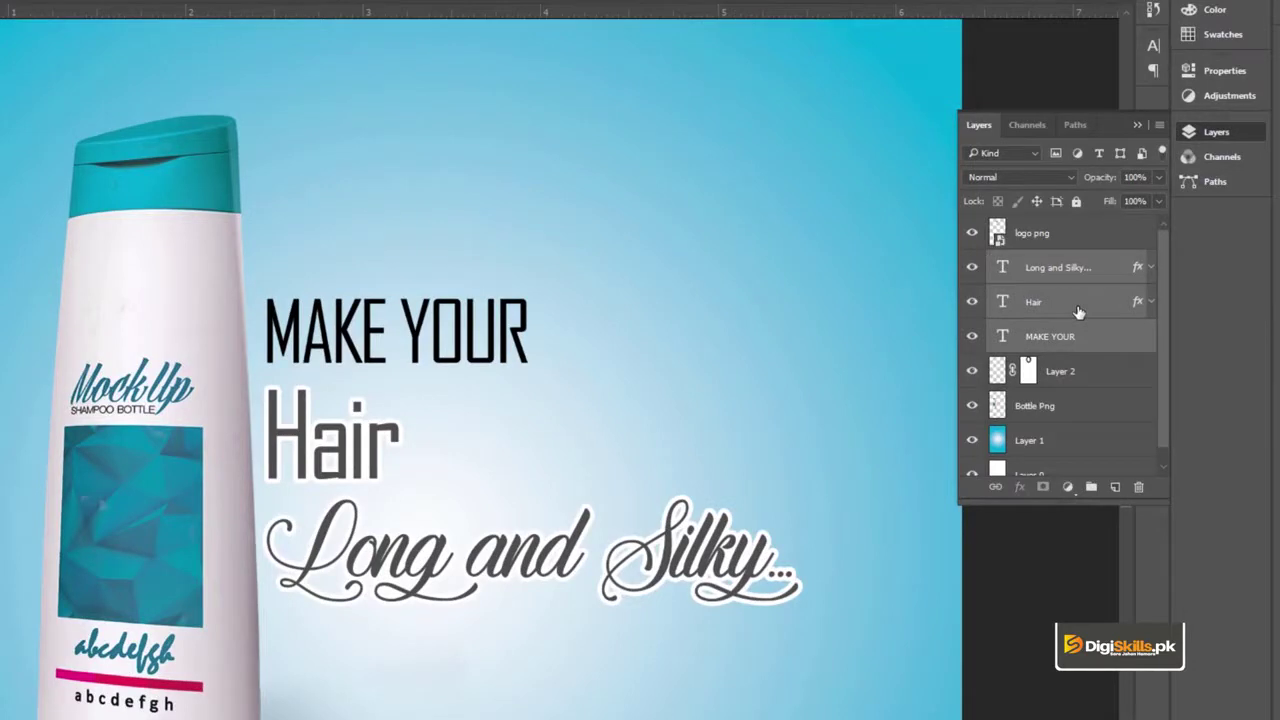
key("ctrl+g")
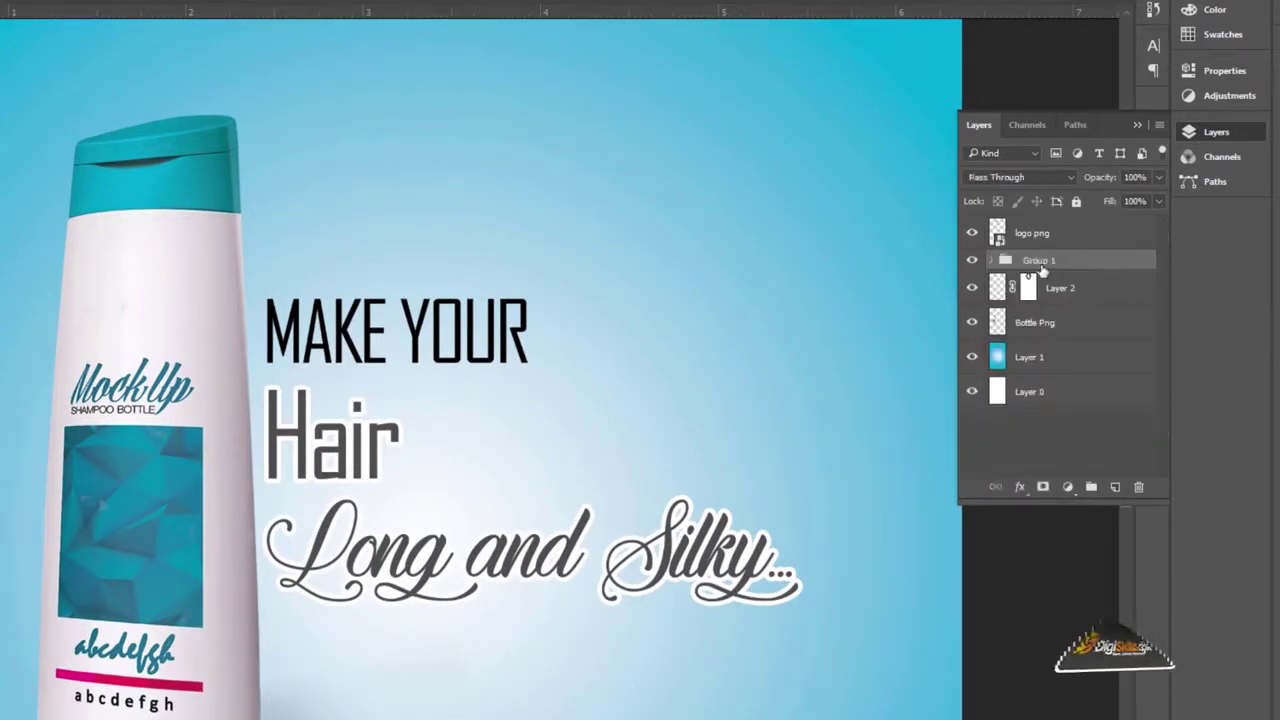
double_click(1040, 260)
key("BackSpace")
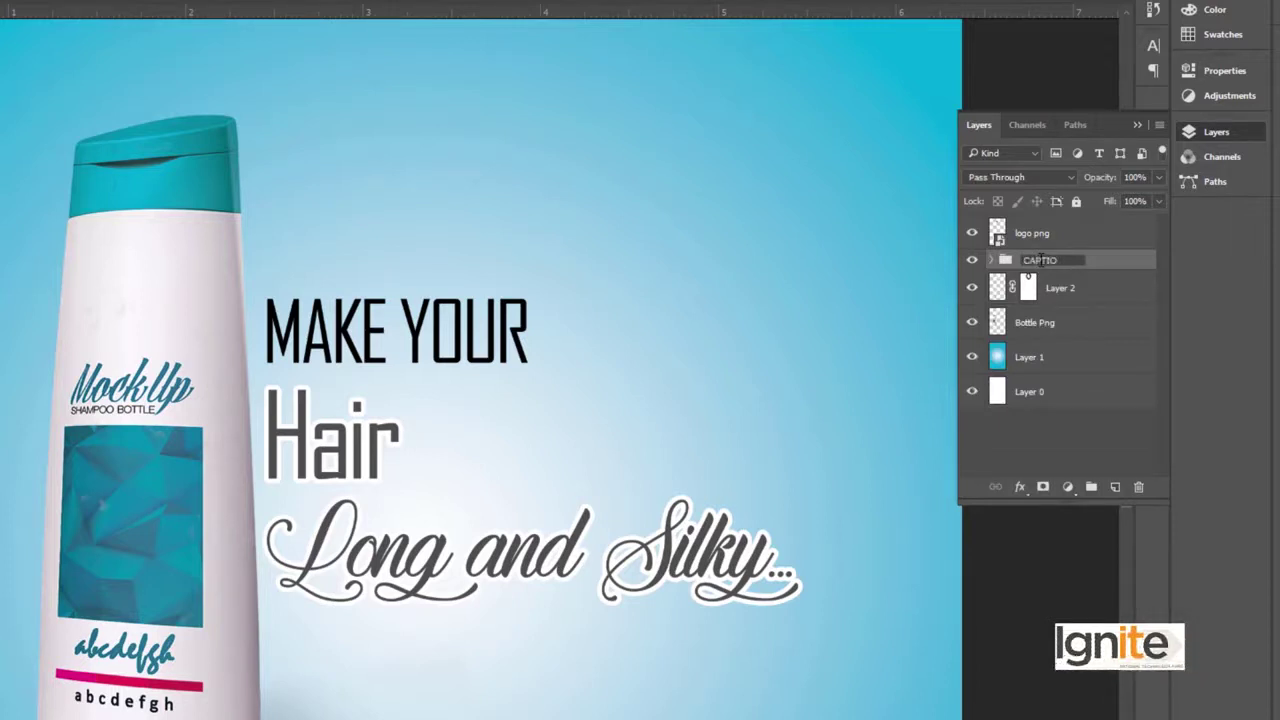
Step: Create a new empty layer and move it above the logo layer in the stack
left_click_drag(320, 414, 240, 414)
left_click_drag(345, 351, 347, 376)
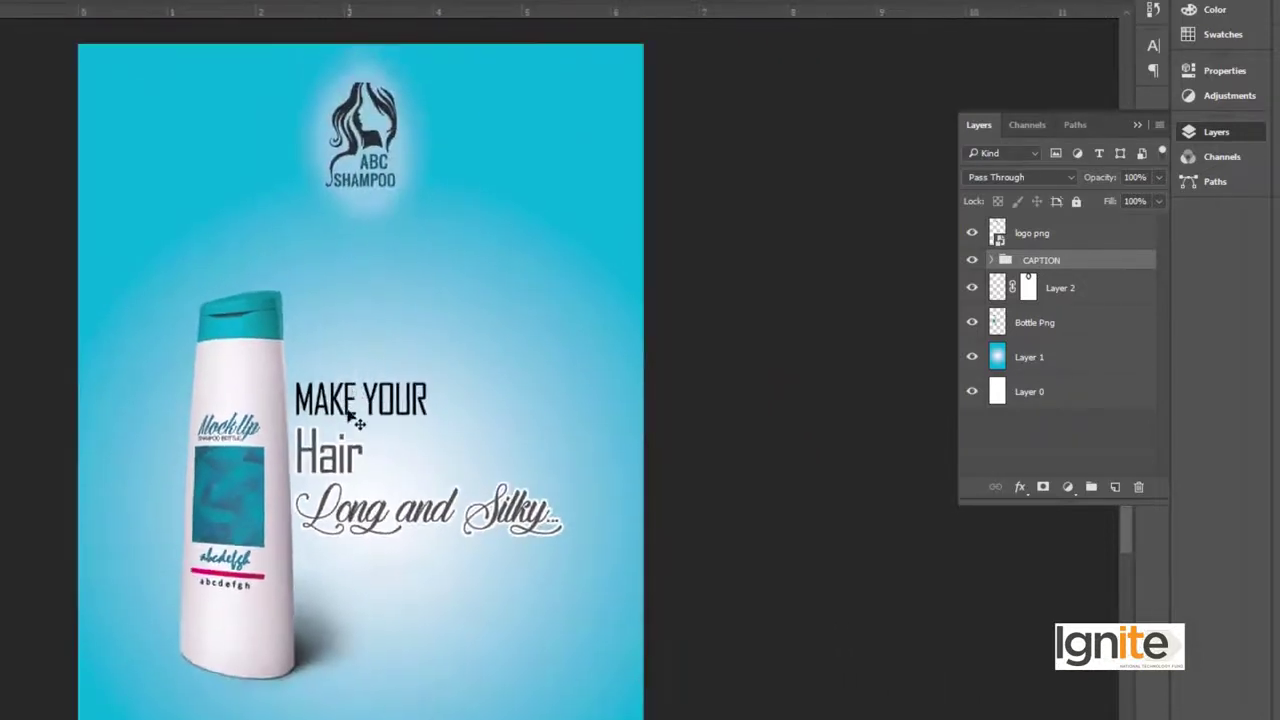
left_click(361, 608, "ctrl")
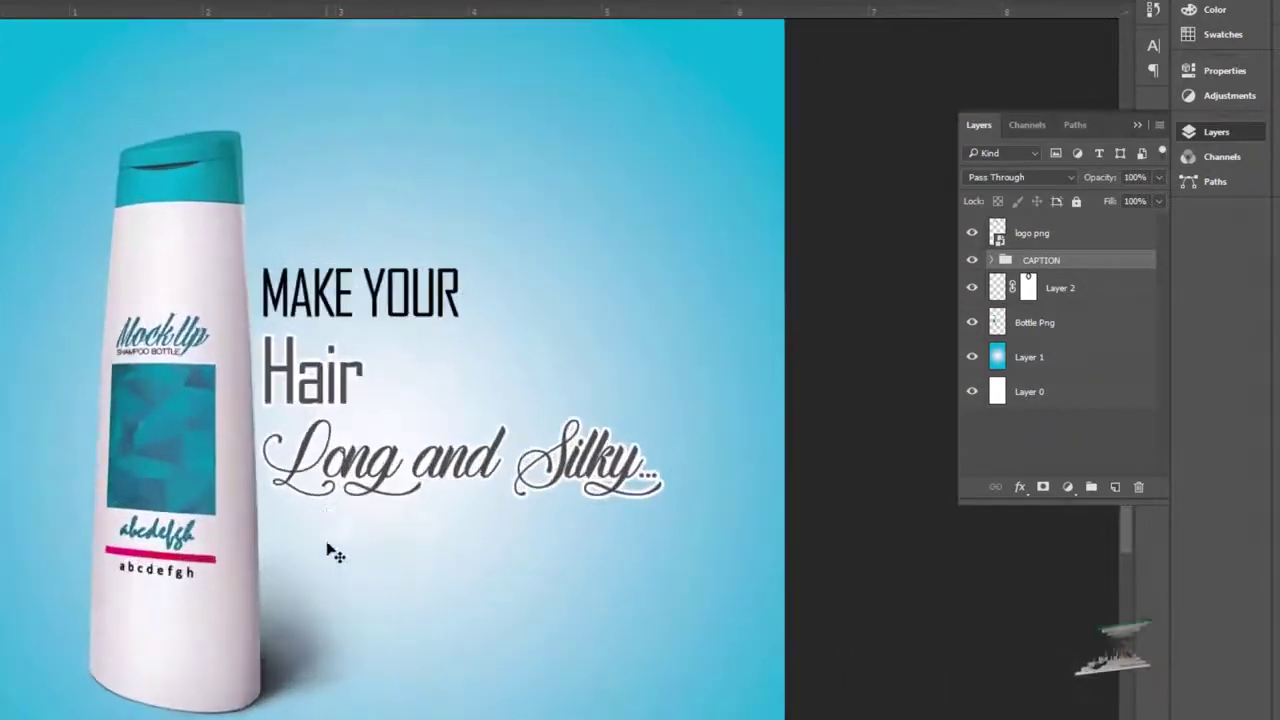
left_click_drag(327, 541, 336, 455)
scroll(336, 455, "down", 3)
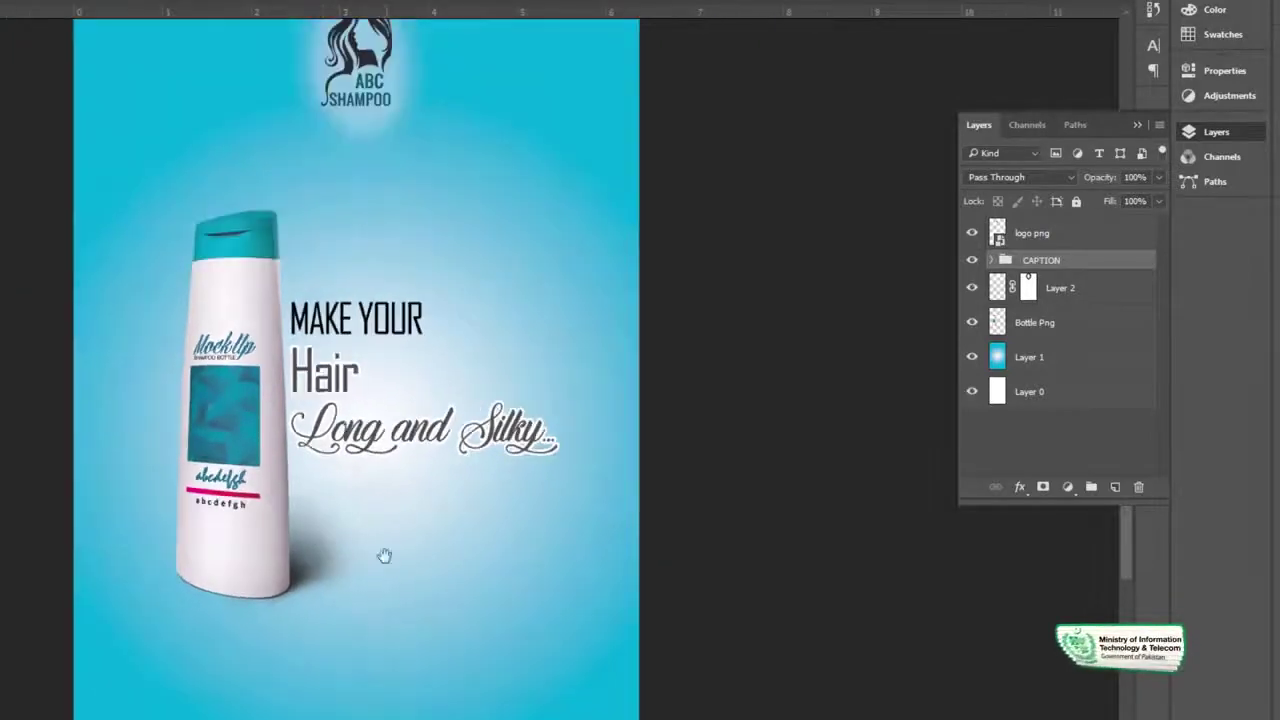
scroll(373, 441, "up", 2)
left_click(1114, 488)
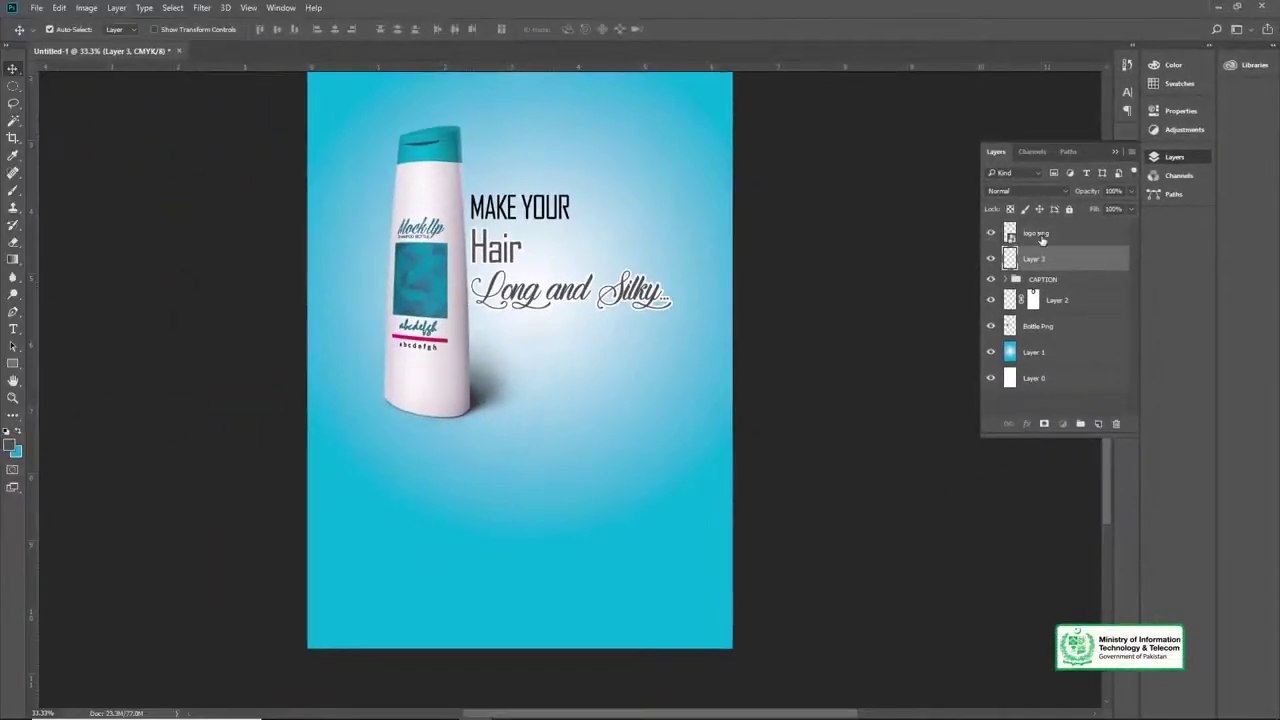
left_click_drag(1042, 238, 1040, 226)
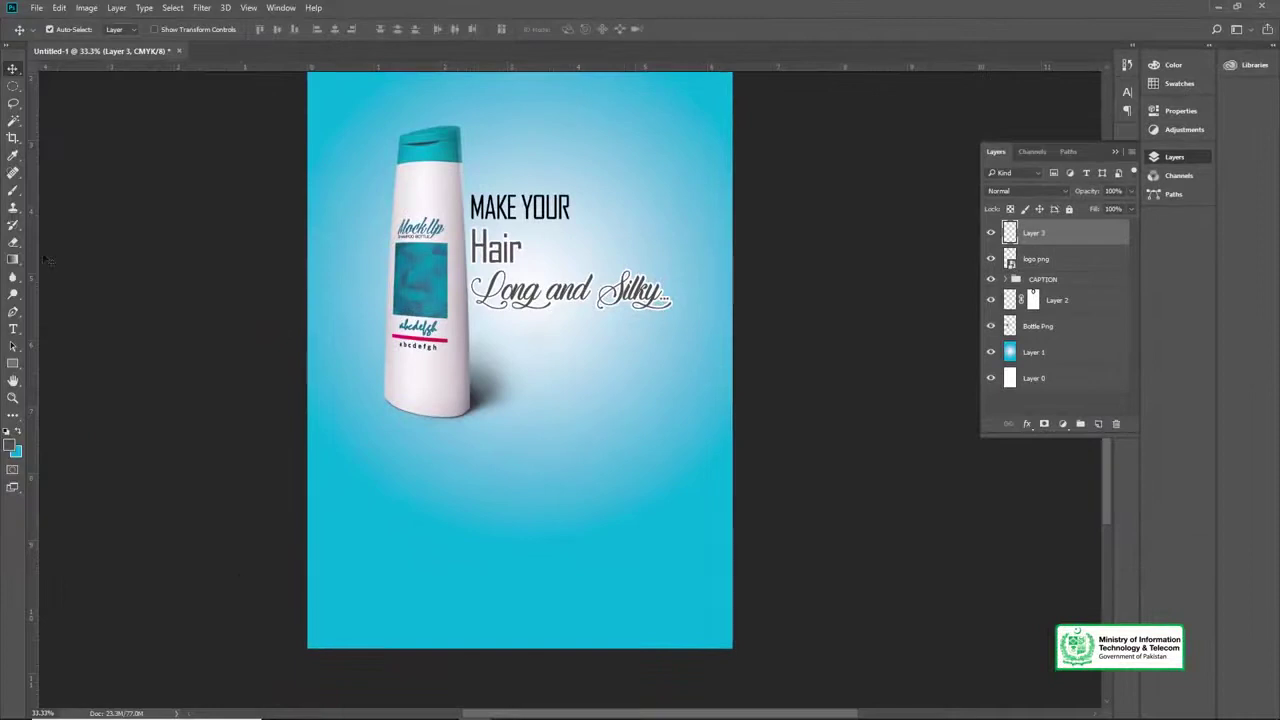
Step: Select a thin rectangular strip across the full bottom edge of the ad, fill it with dark grey and deselect
right_click(13, 85)
left_click(80, 88)
left_click_drag(310, 617, 770, 650)
key("v")
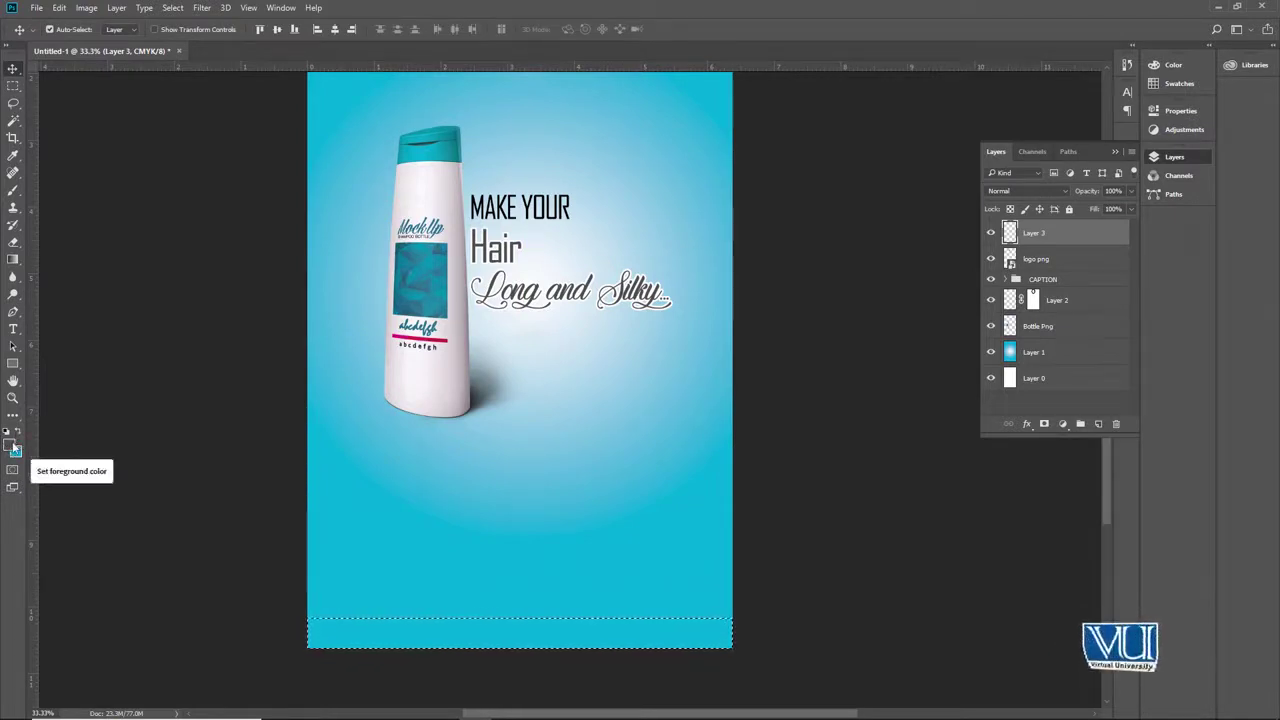
key("alt+Delete")
key("ctrl+d")
key("z")
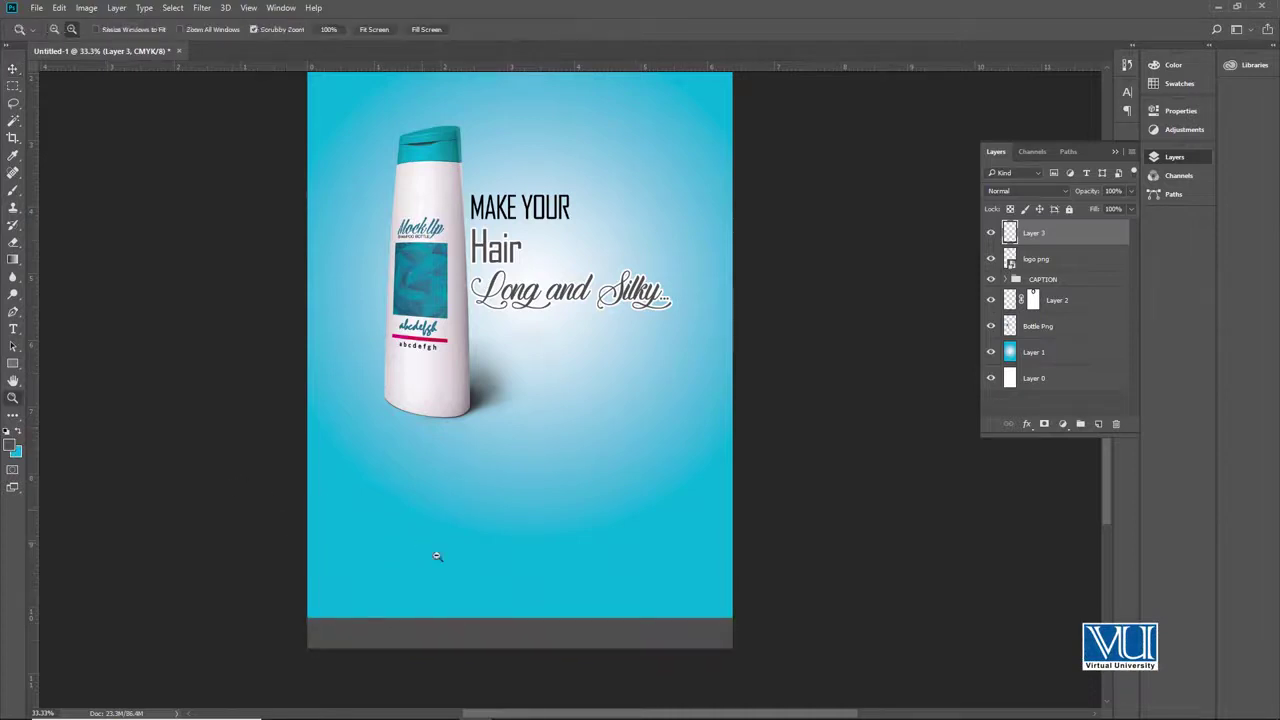
left_click(436, 556, "alt")
left_click_drag(540, 625, 463, 465)
key("t")
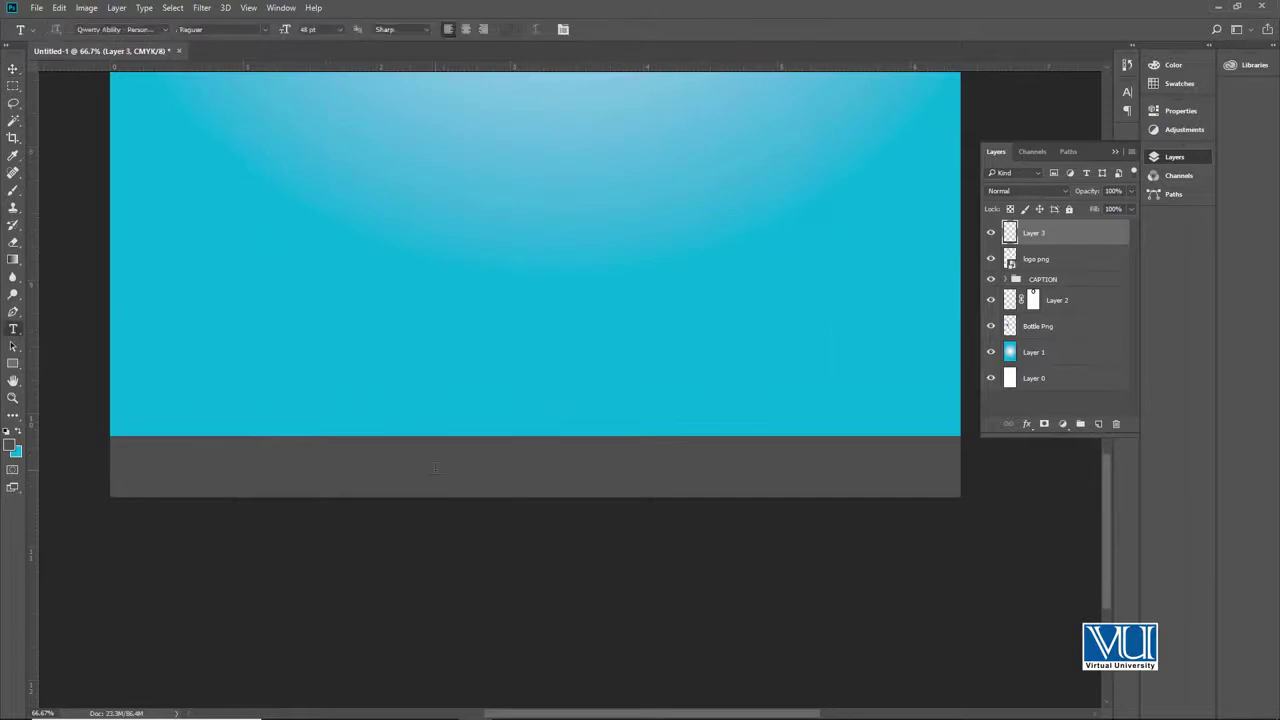
left_click(435, 468)
type("www.ab")
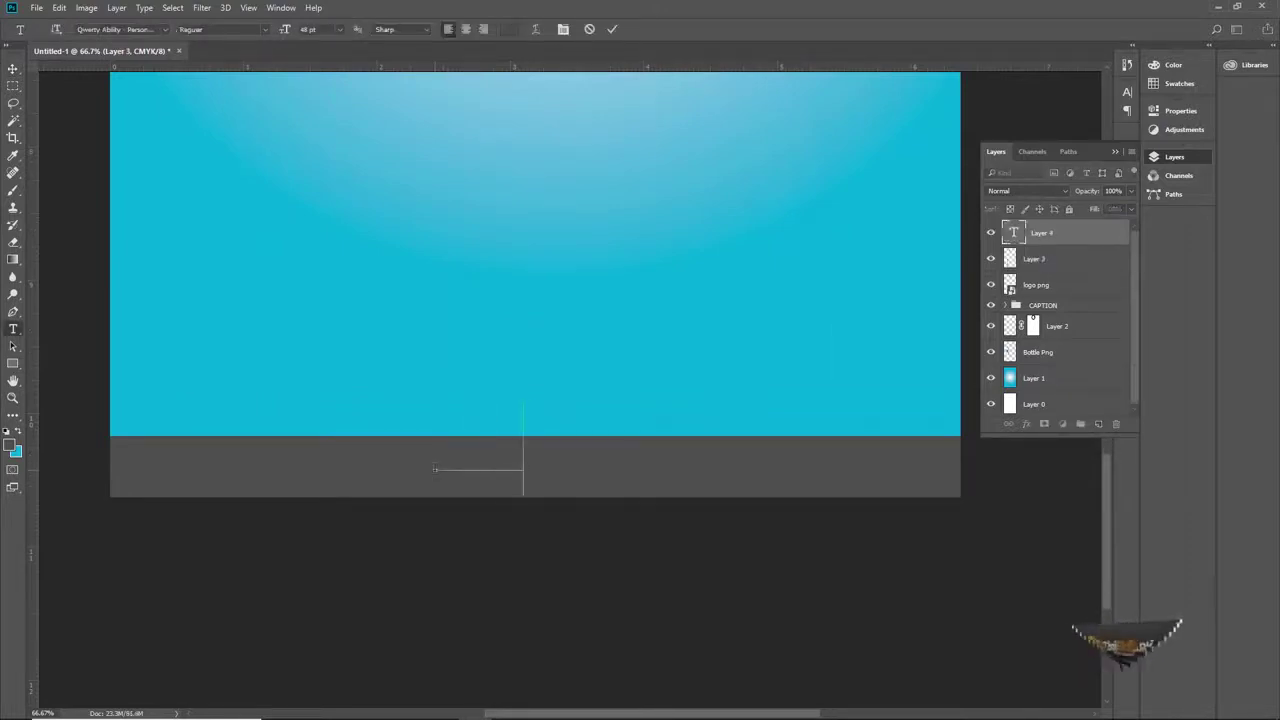
type("cd.co")
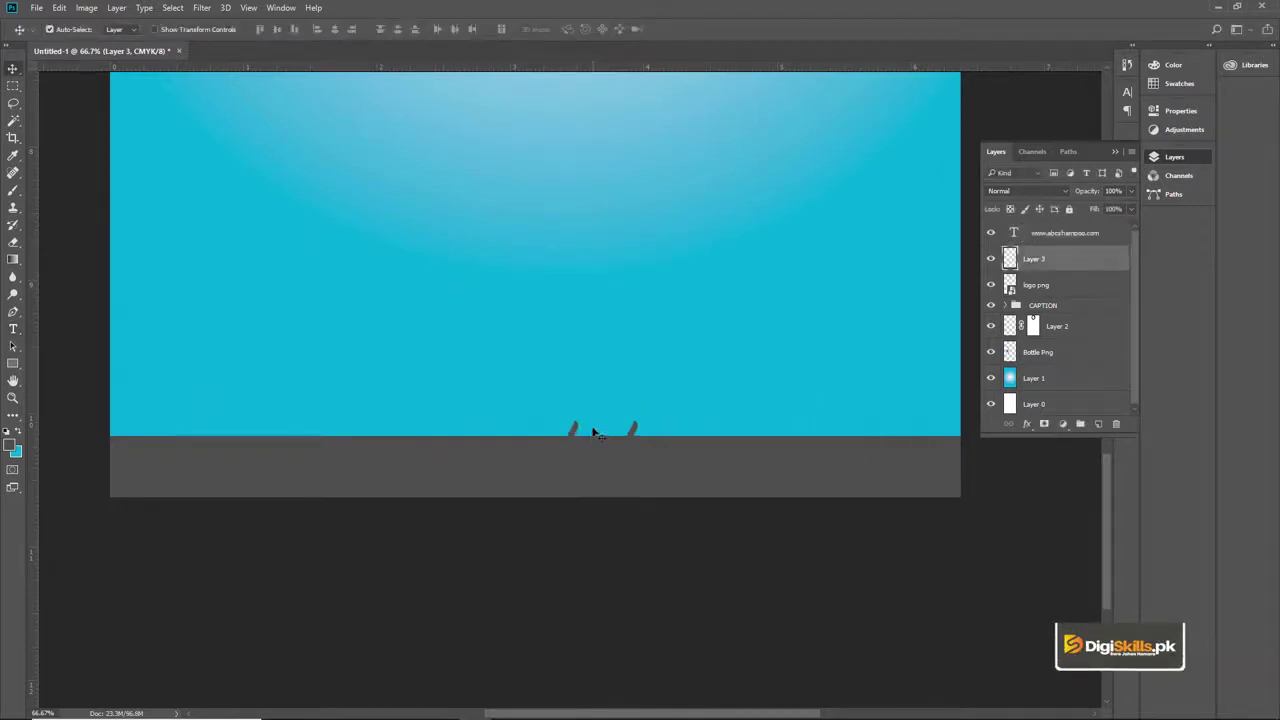
Step: Move the website text up onto the blue area above the strip and recolour it white
left_click_drag(594, 431, 532, 377)
left_click_drag(689, 409, 638, 409)
left_click(12, 447)
left_click_drag(529, 247, 468, 184)
left_click(771, 178)
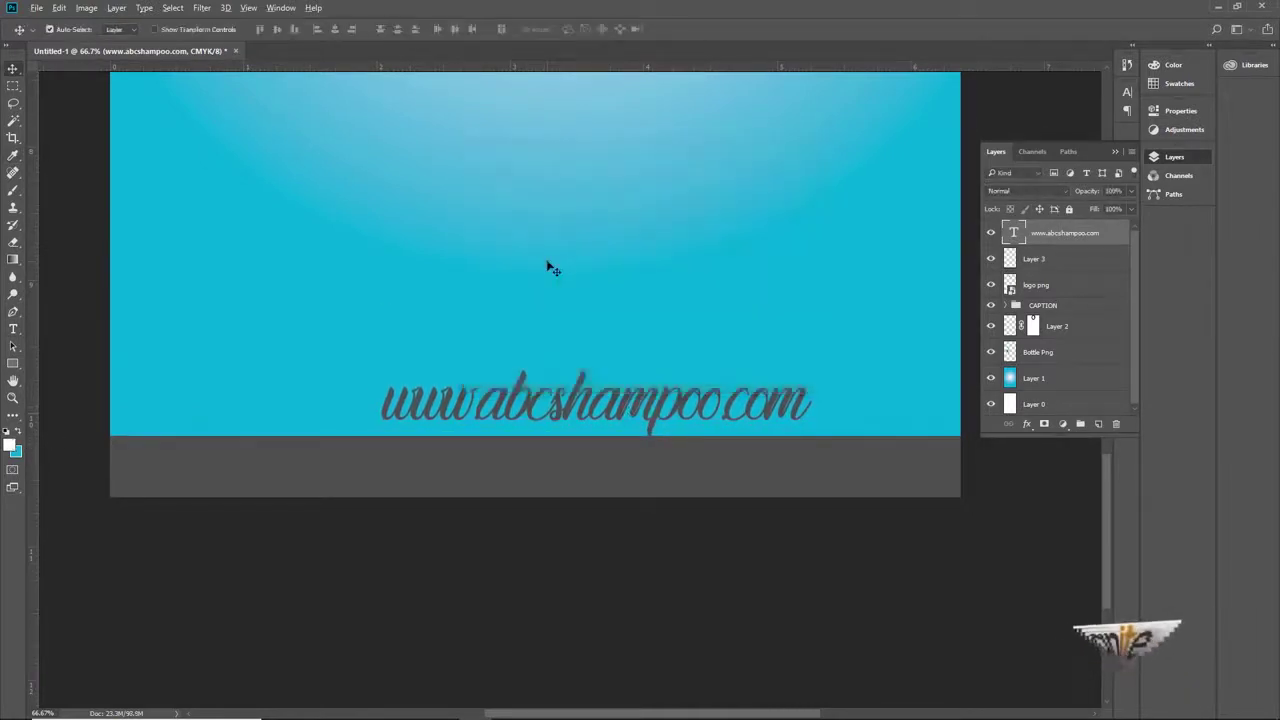
key("alt+BackSpace")
Step: Change the font of the whole website text to Calibri Regular
key("t")
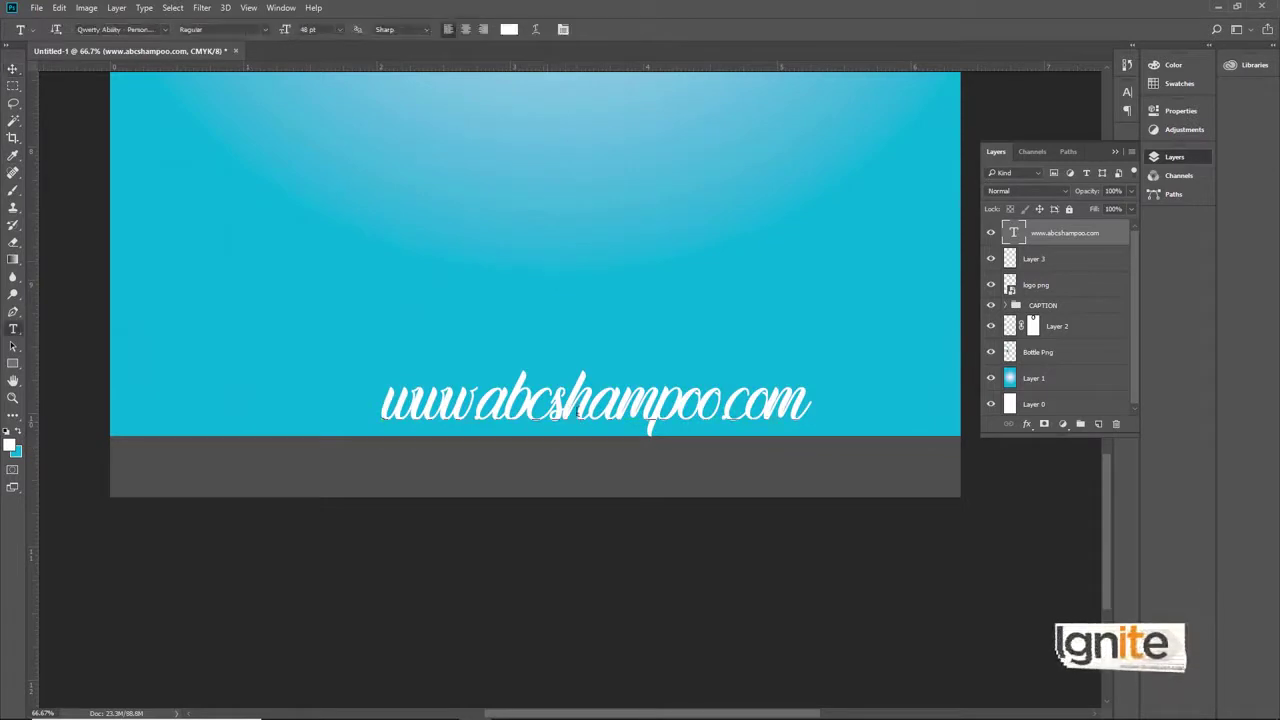
left_click(563, 408)
key("ctrl+a")
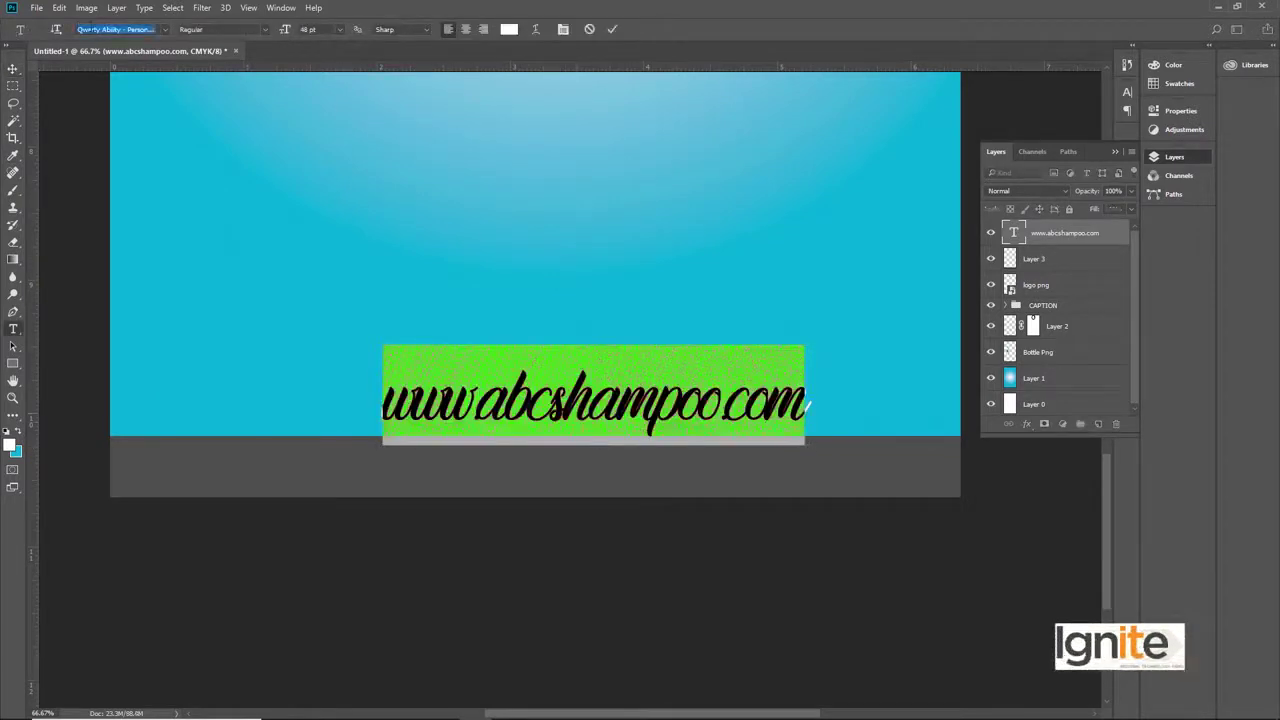
type("calibri")
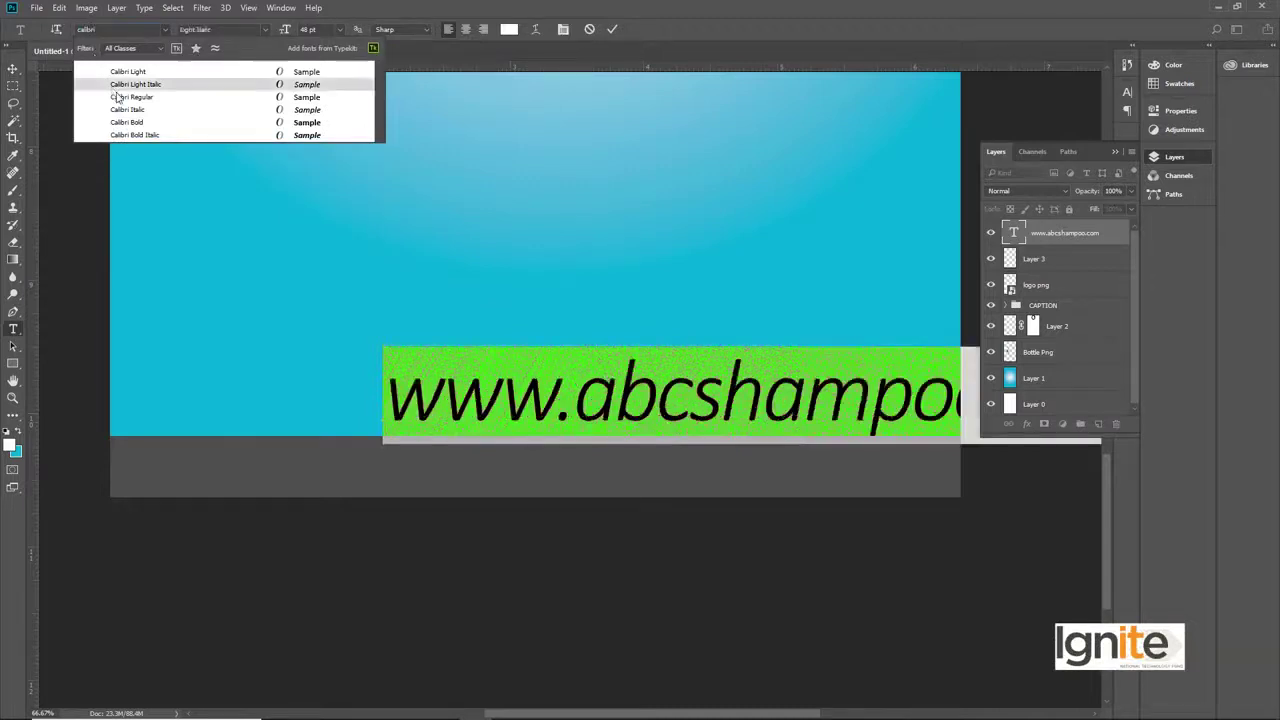
left_click(108, 97)
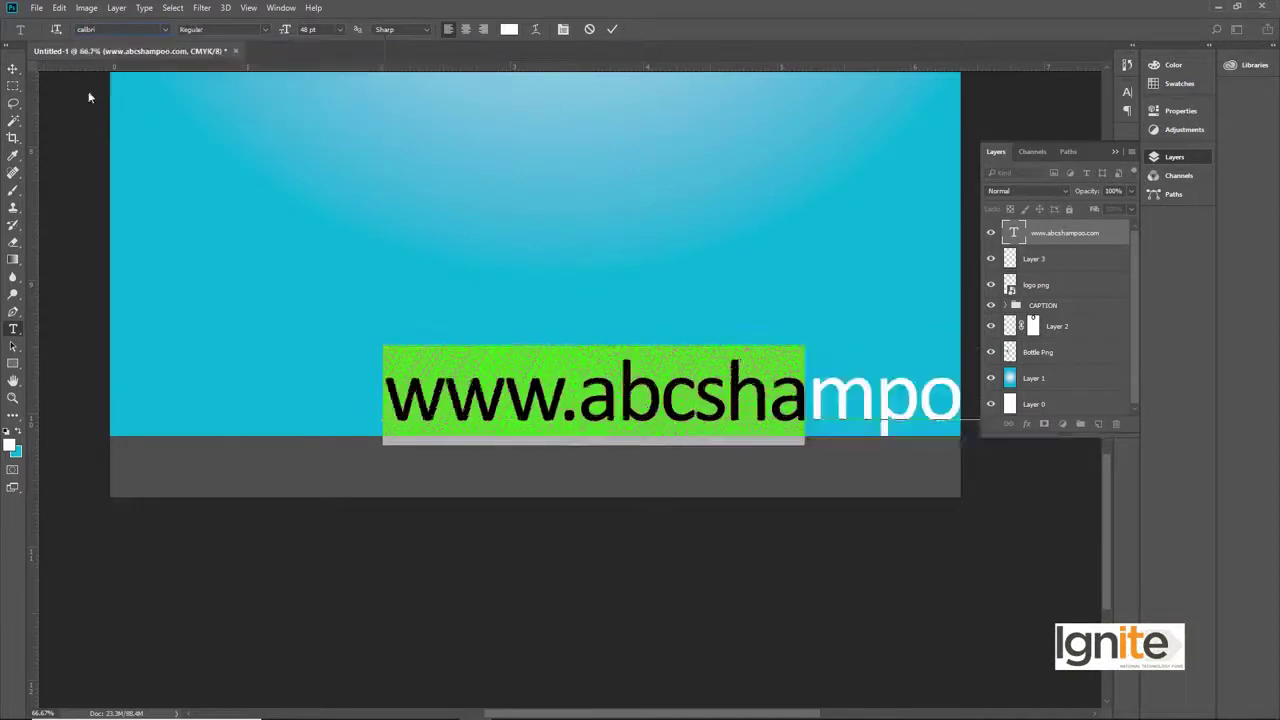
key("ctrl+Return")
Step: Move the website text down onto the dark grey strip and scale it down to fit the strip's height
left_click_drag(558, 390, 381, 460)
key("ctrl+t")
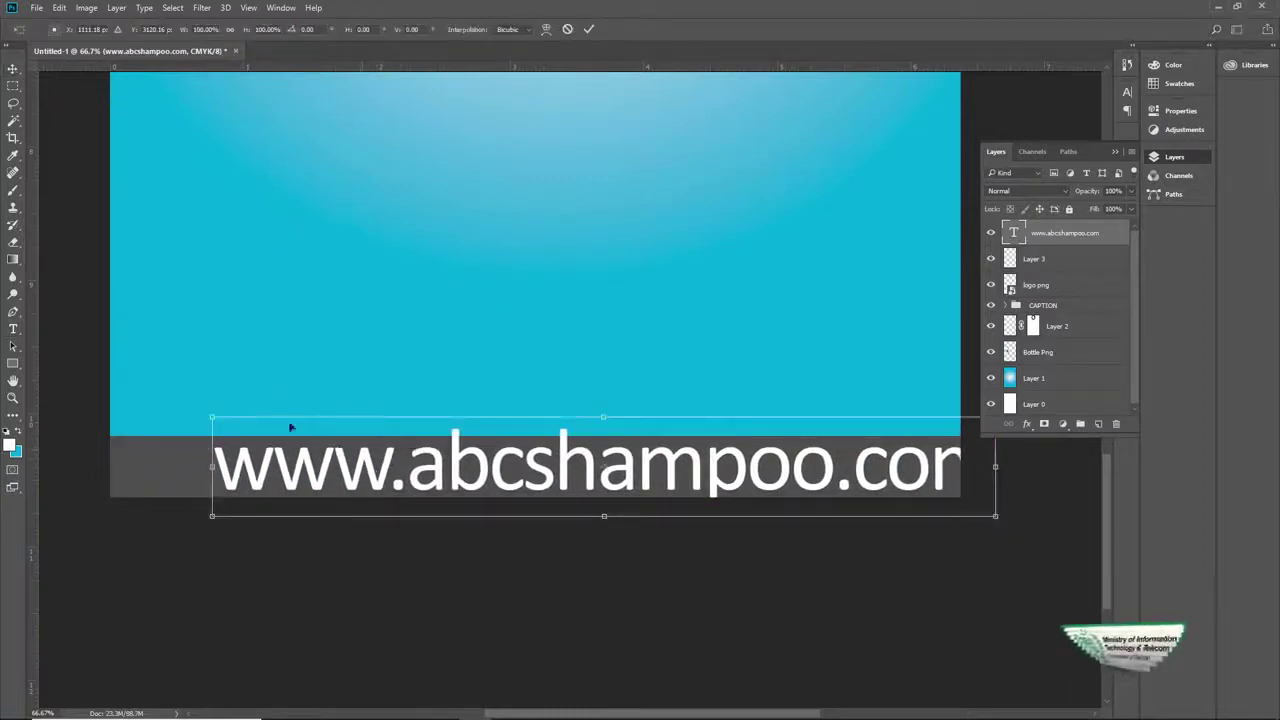
left_click_drag(218, 414, 393, 467)
key("Return")
Step: Align the website text to the bottom edge and horizontal centre of the whole canvas, leaving nothing selected
key("ctrl+a")
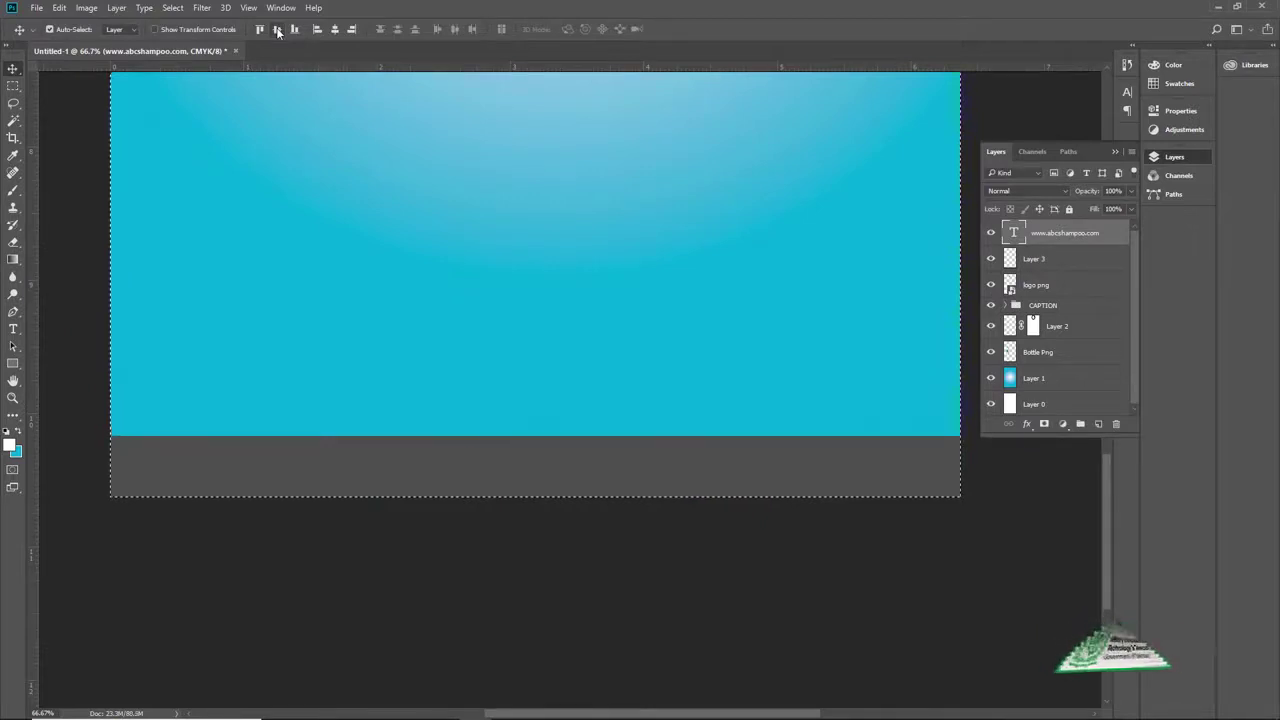
left_click(294, 29)
left_click(335, 29)
key("ctrl+d")
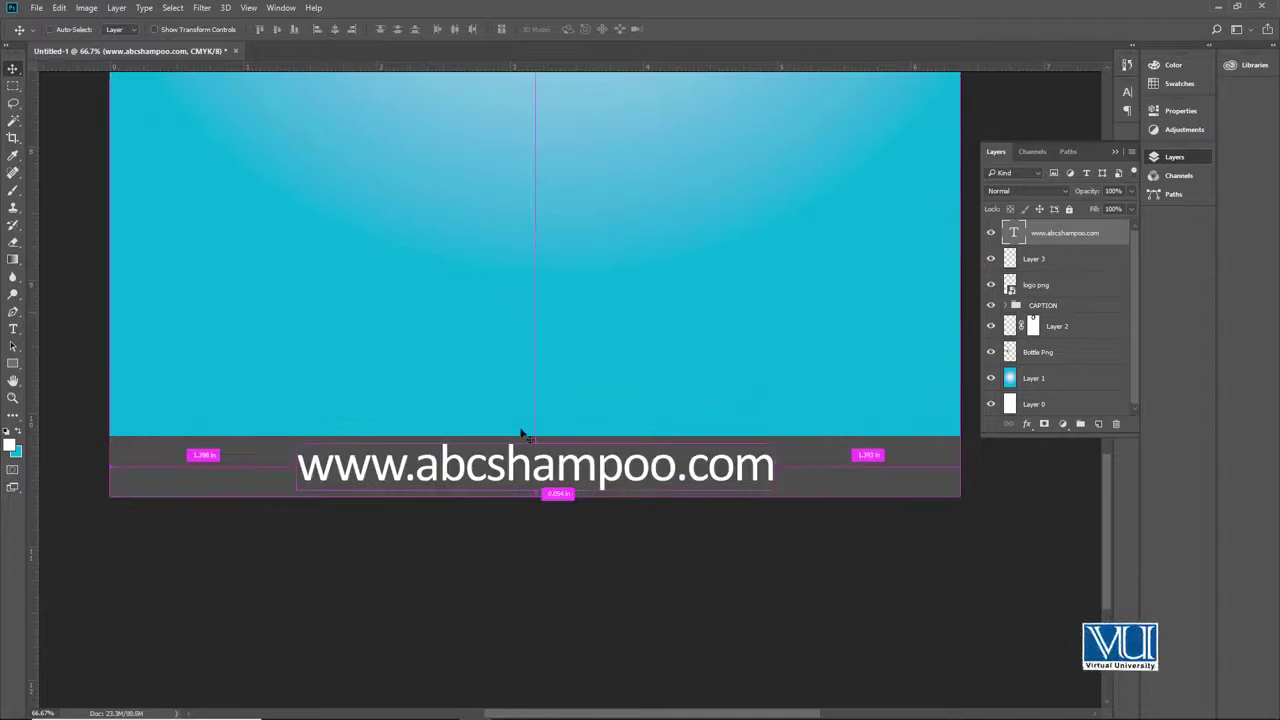
Step: Scale the website text proportionally about its centre to about 85% so it sits inside the grey strip
key("ctrl+t")
left_click_drag(774, 437, 738, 441)
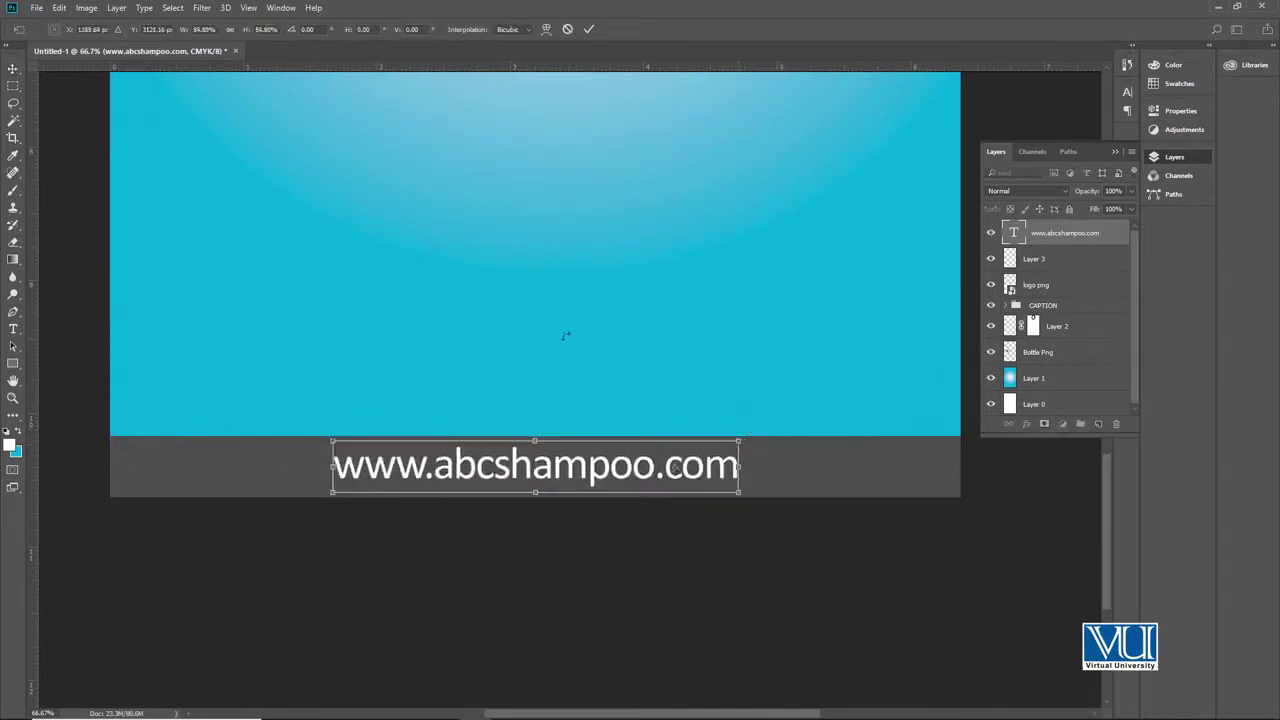
key("Return")
key("z")
left_click(540, 289, "alt")
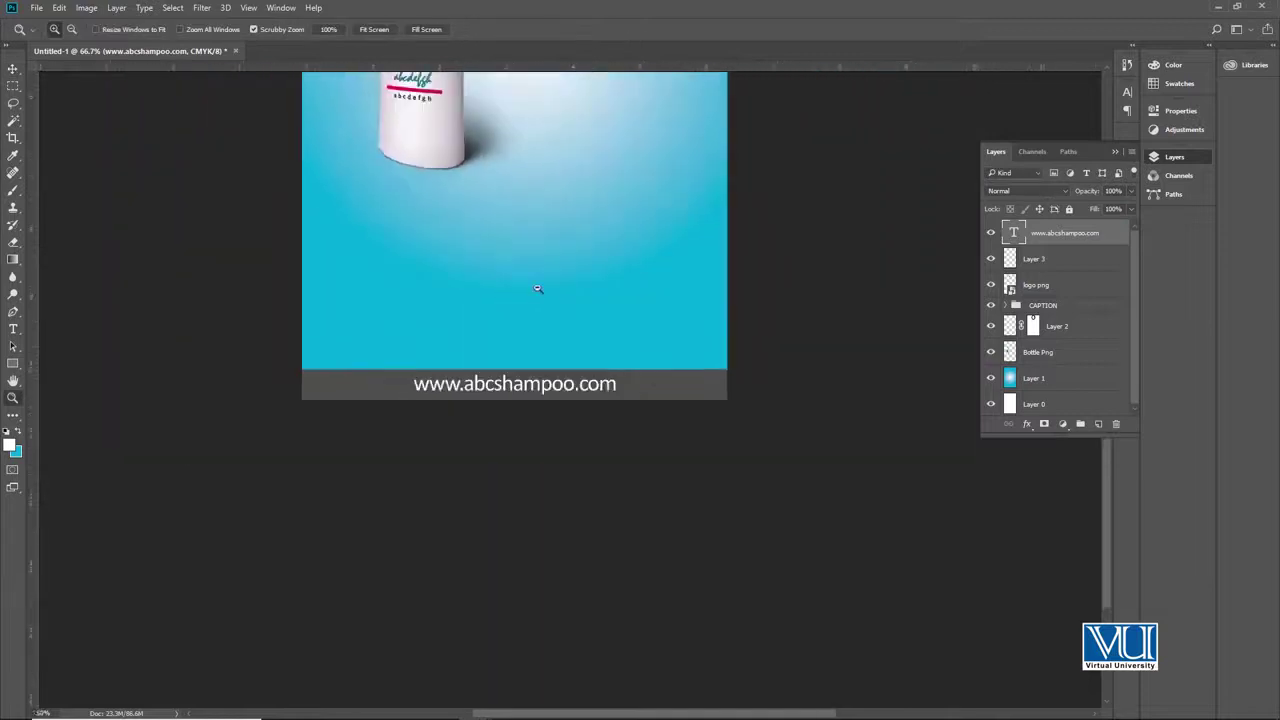
key("ctrl+0")
key("v")
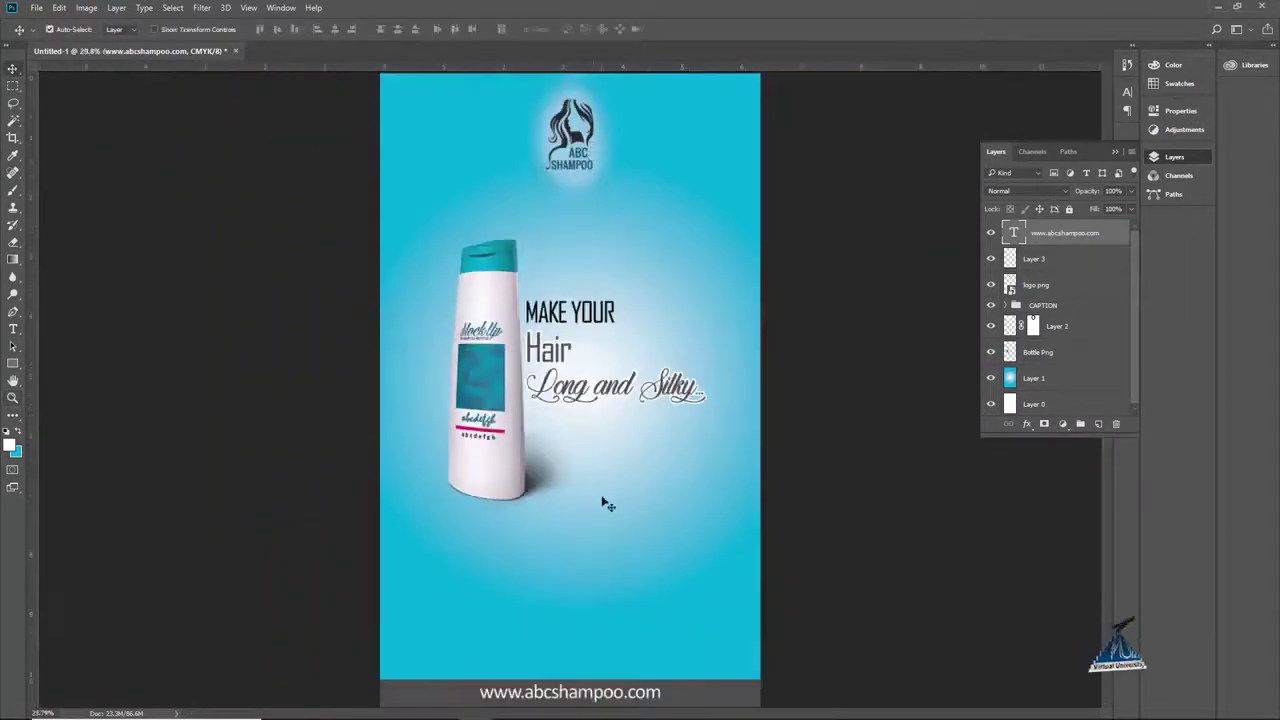
Step: Add a new layer above the website text and enter white text LorumIpsum on the blue area below the bottle
scroll(560, 529, "up", 3)
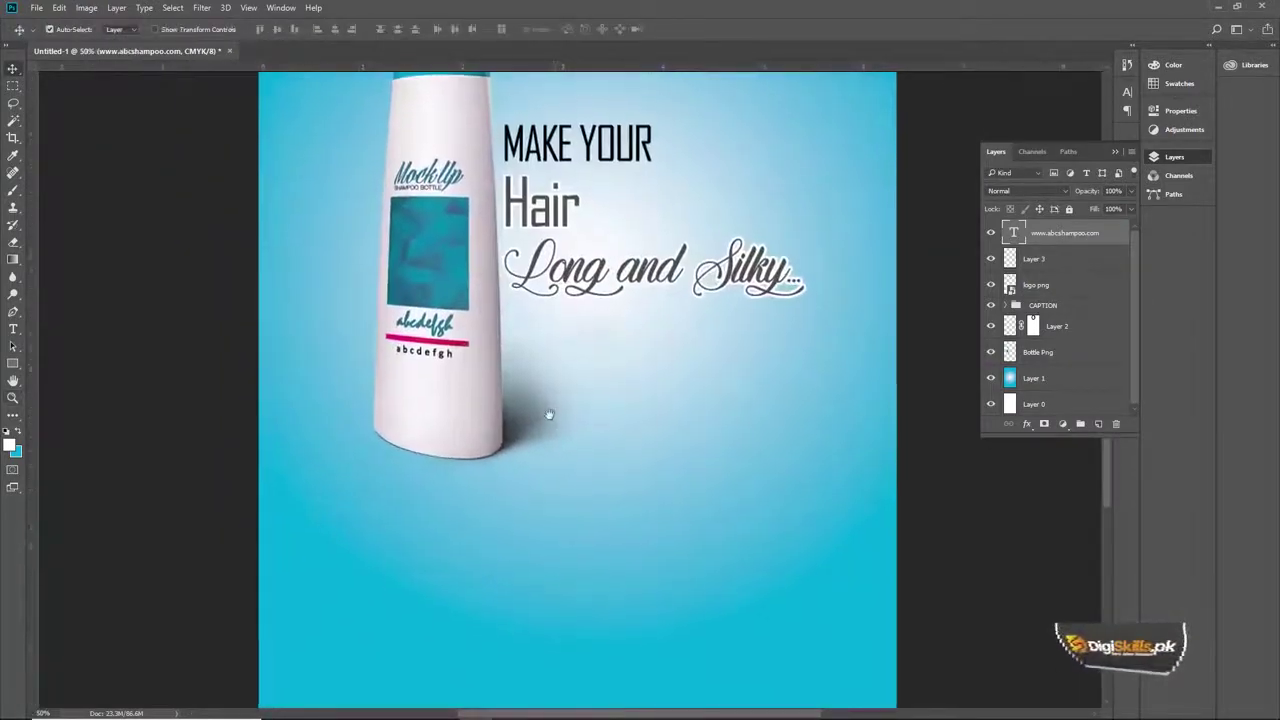
left_click_drag(549, 414, 532, 321)
left_click(1097, 424)
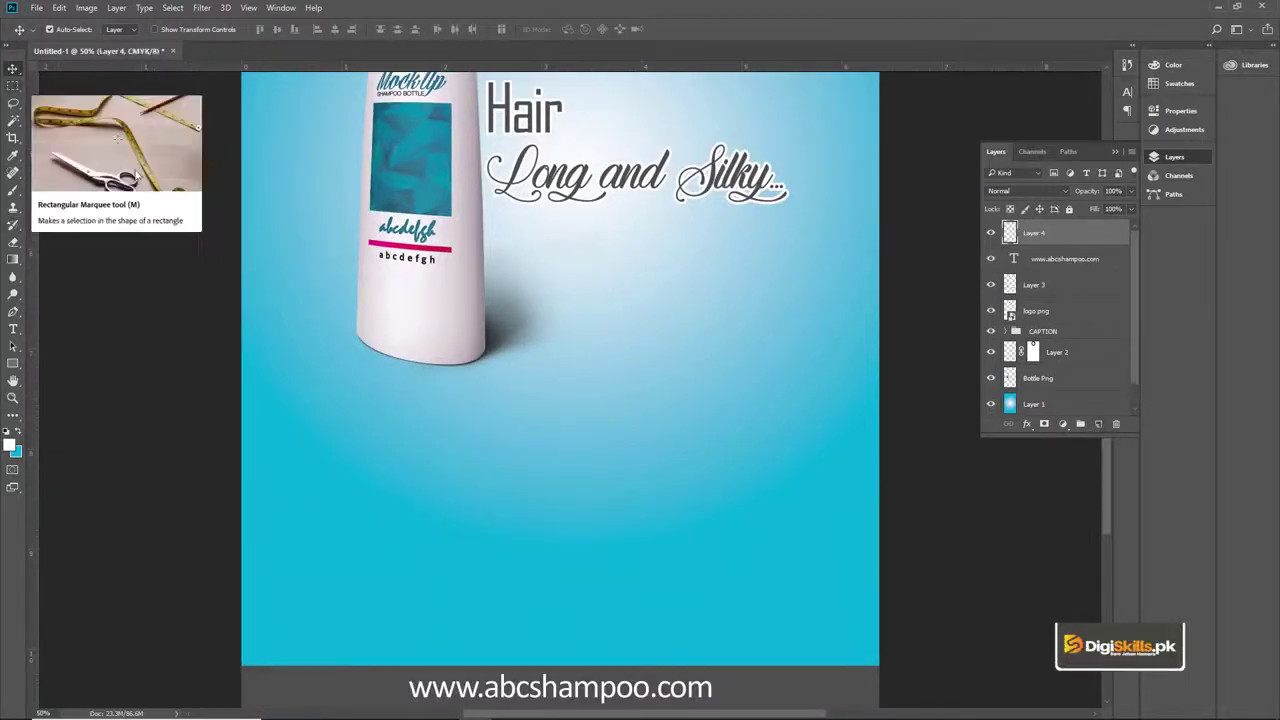
key("t")
left_click(424, 442)
type("Lorum")
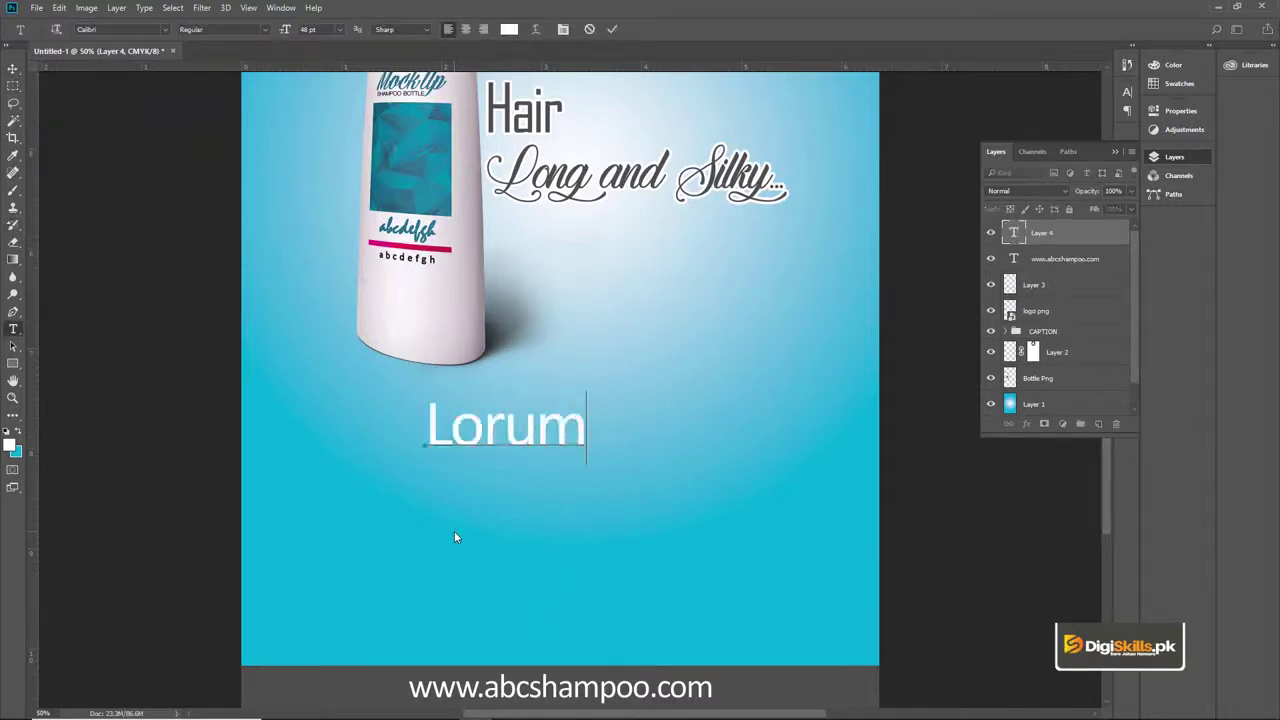
type("Ipsum")
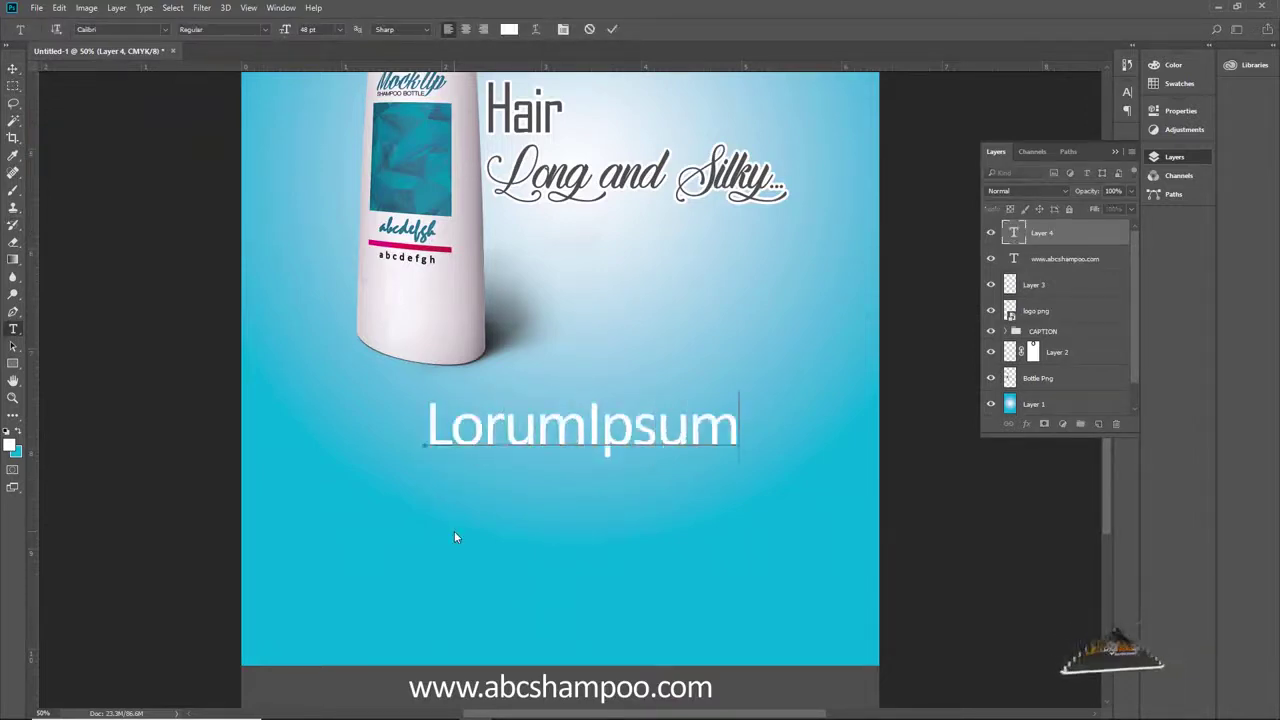
Step: Copy the LorumIpsum text and paste it at its end so the line reads LorumIpsumLorumIpsum
key("ctrl+a")
left_click_drag(734, 432, 375, 464)
key("ctrl+c")
left_click(735, 432)
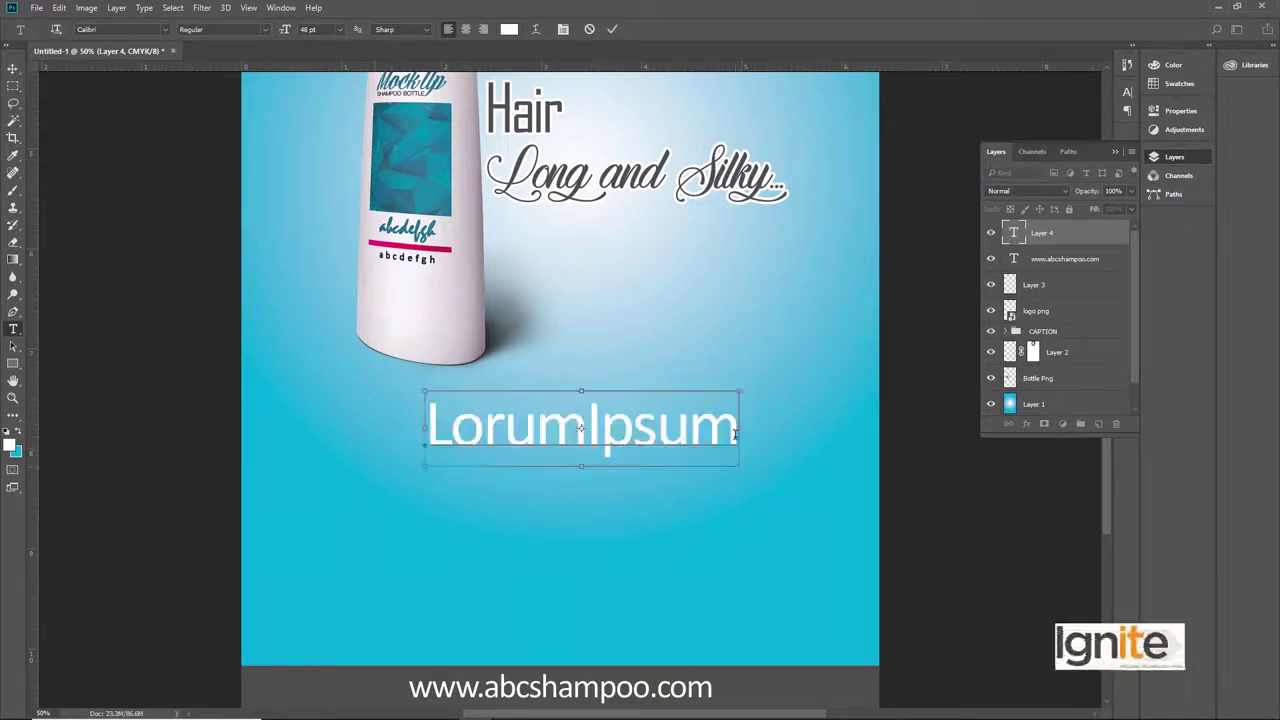
key("ctrl+v")
left_click(11, 70)
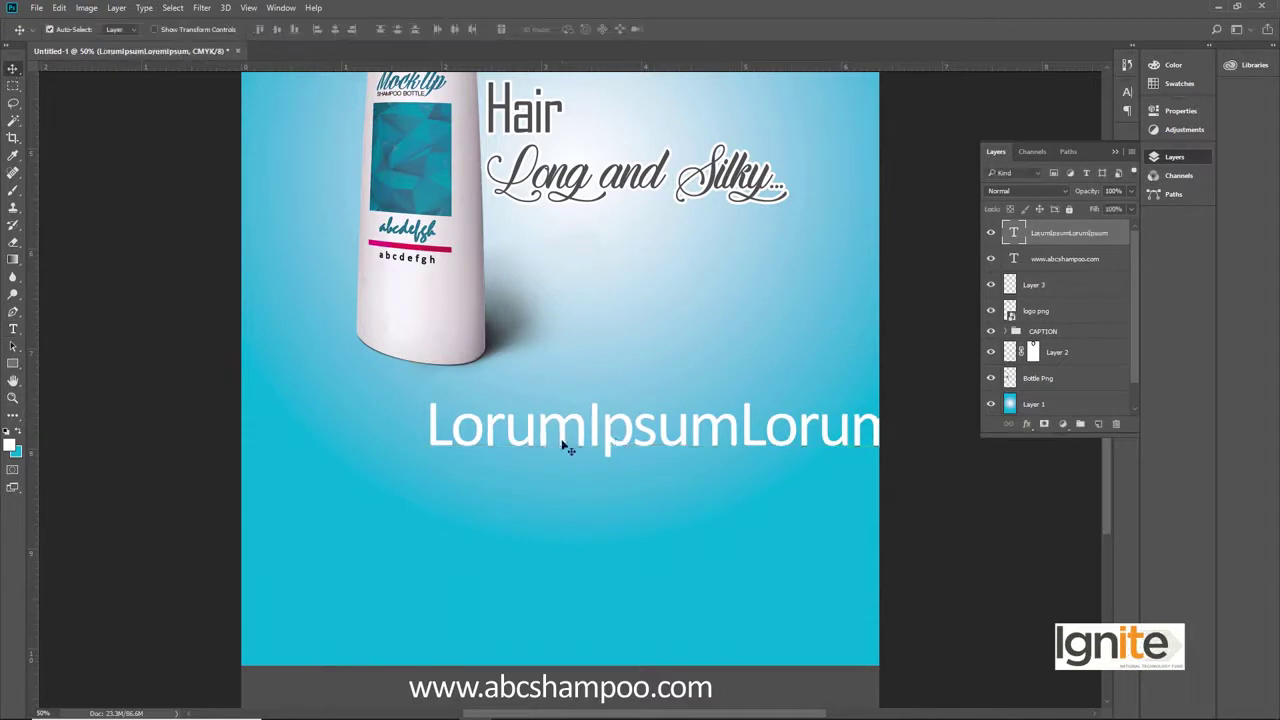
Step: Scale down the LorumIpsumLorumIpsum line and centre it horizontally on the canvas
key("ctrl+t")
left_click_drag(427, 391, 503, 467)
key("Return")
key("ctrl+a")
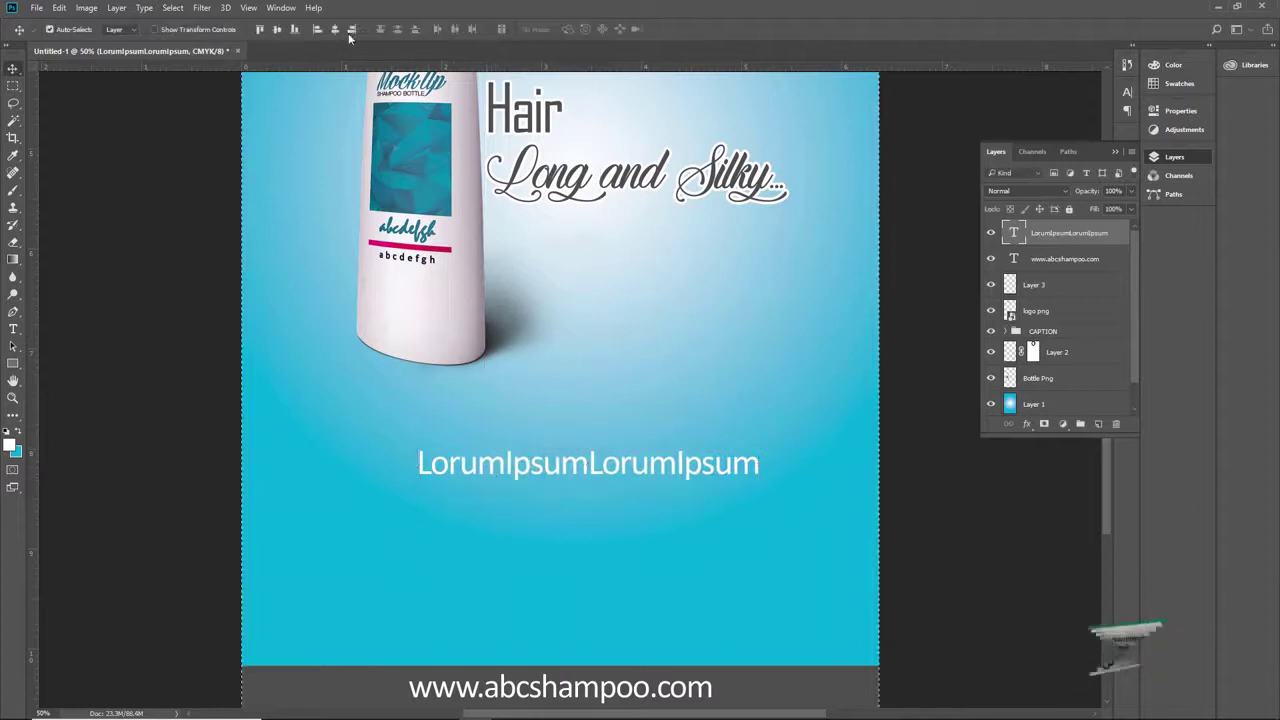
left_click(334, 28)
key("ctrl+d")
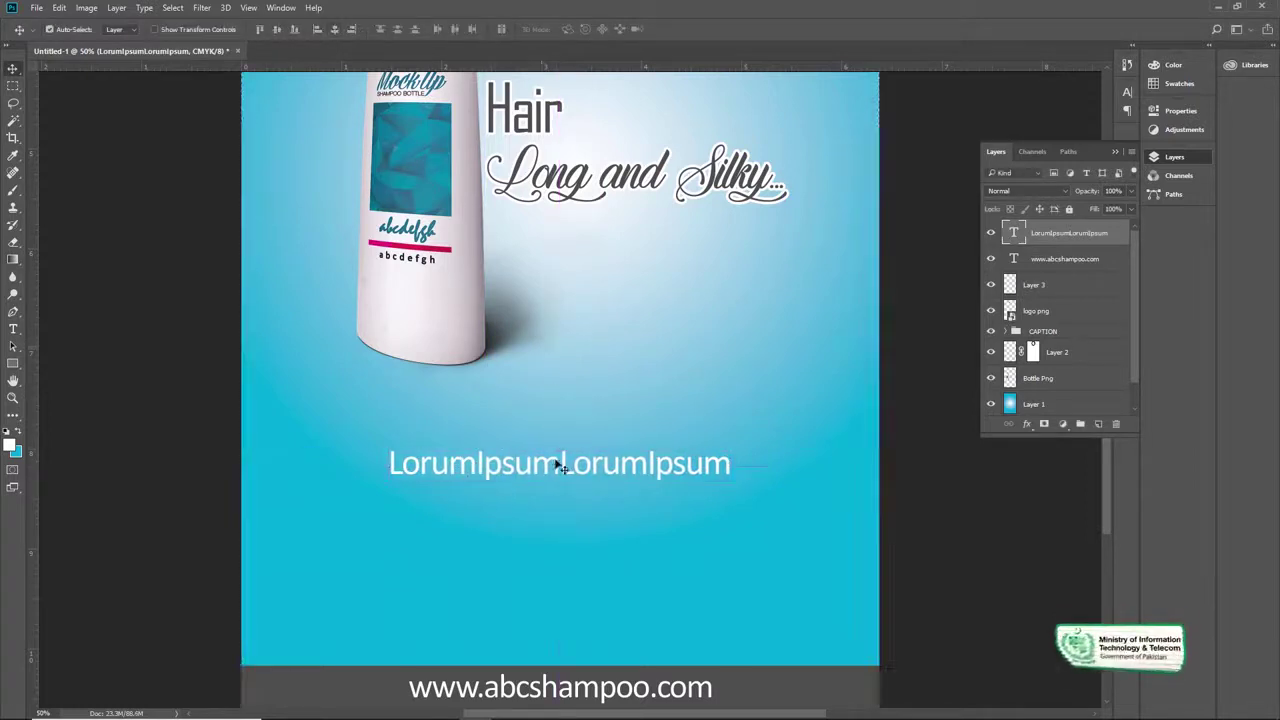
Step: Create a paragraph text box about 5.1 x 1.17 in below the LorumIpsumLorumIpsum line and paste LorumIpsum into it repeatedly
key("z")
left_click(566, 503, "alt")
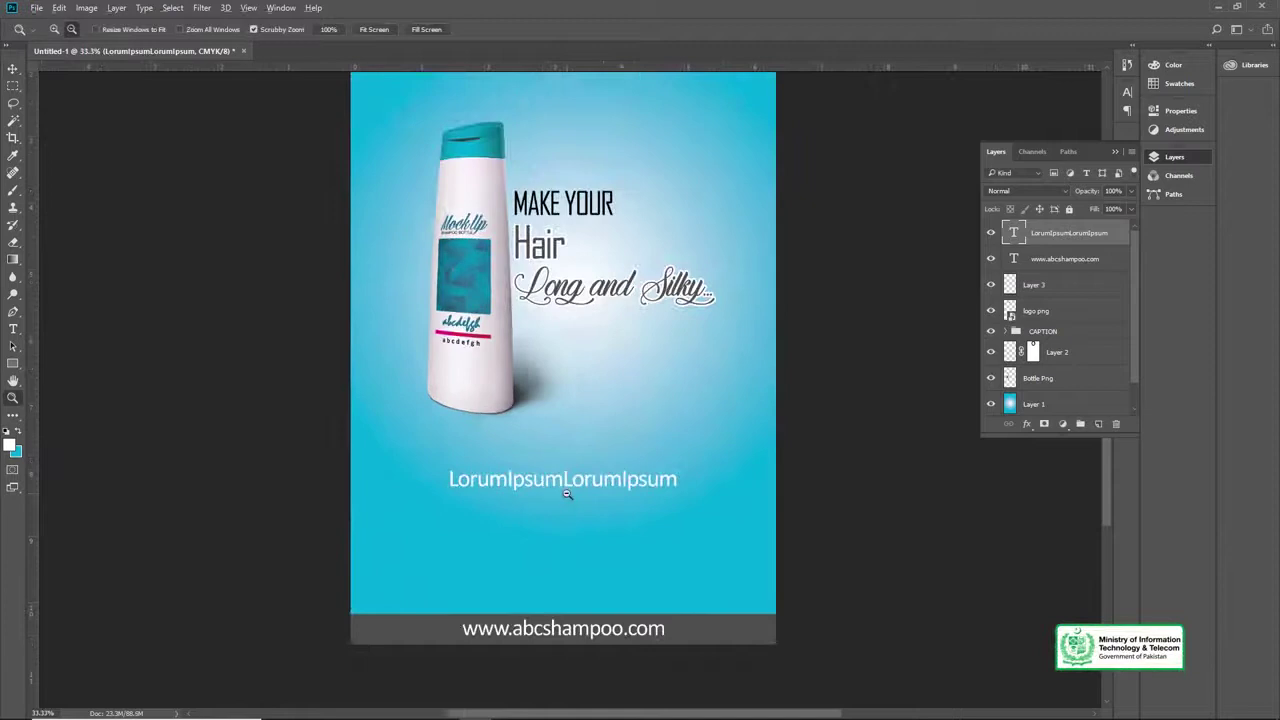
left_click(566, 493, "alt")
left_click(566, 541)
scroll(474, 471, "down", 2)
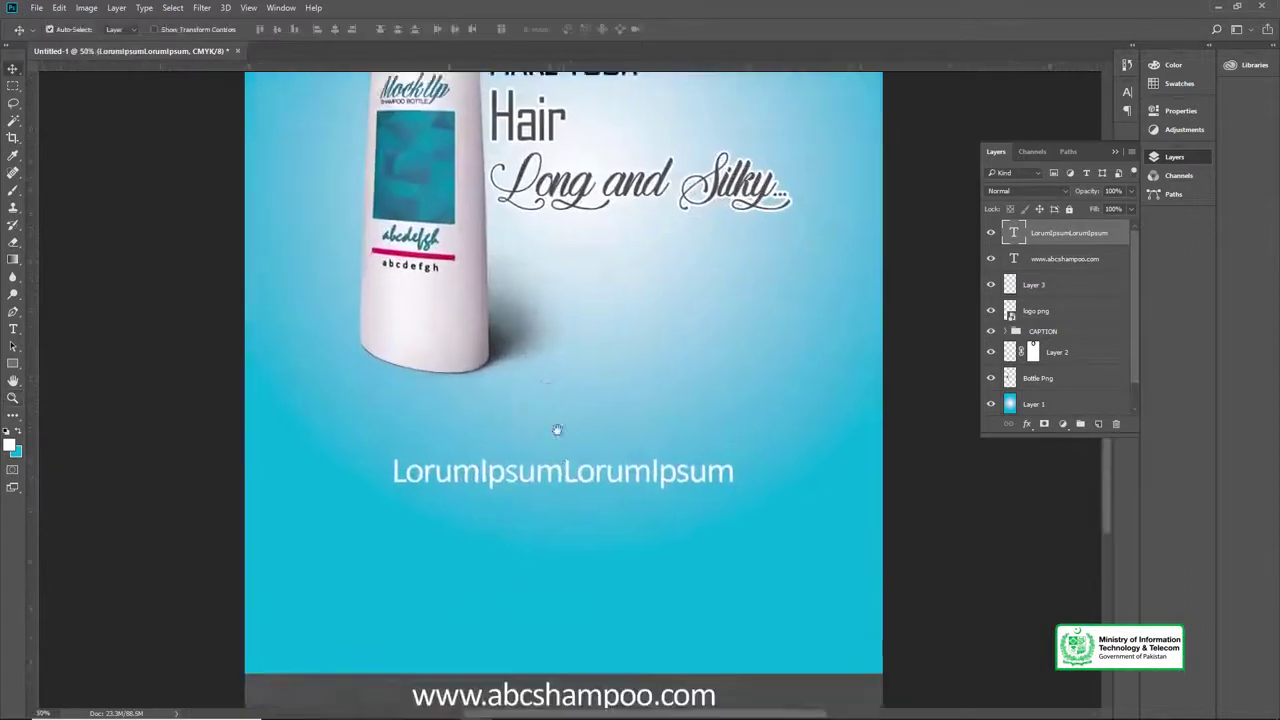
key("t")
left_click_drag(302, 482, 812, 597)
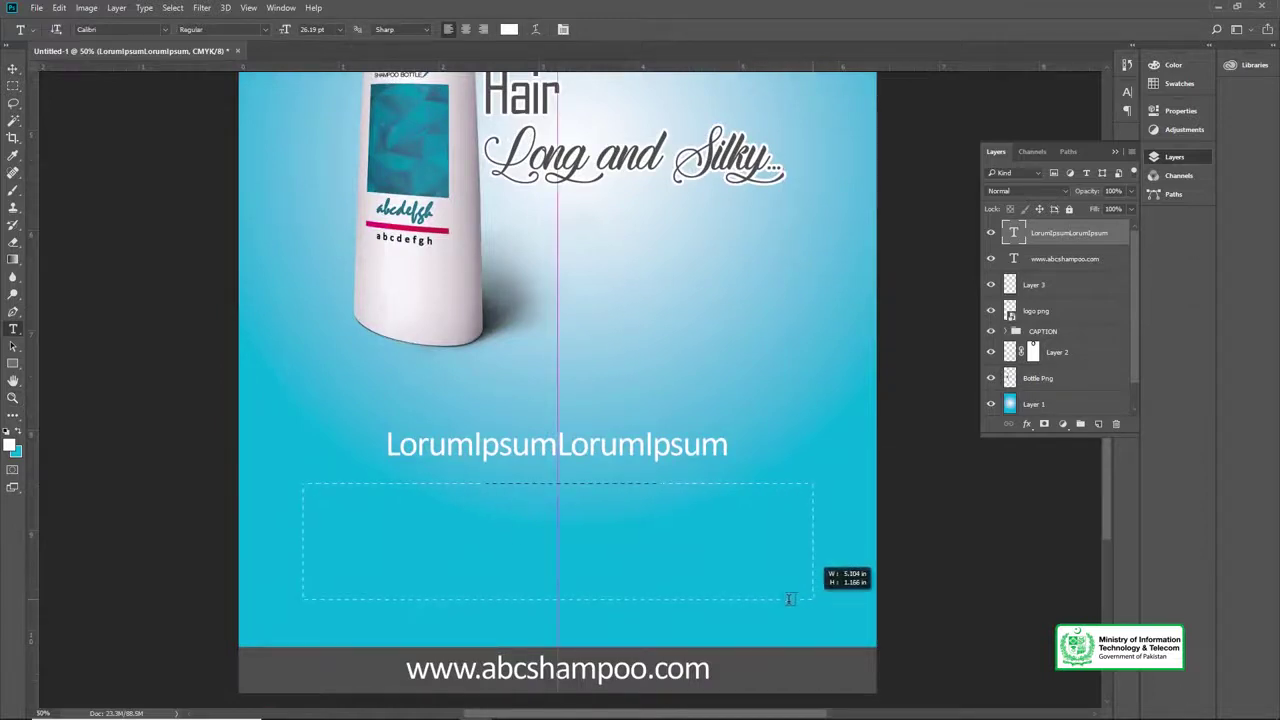
key("ctrl+v")
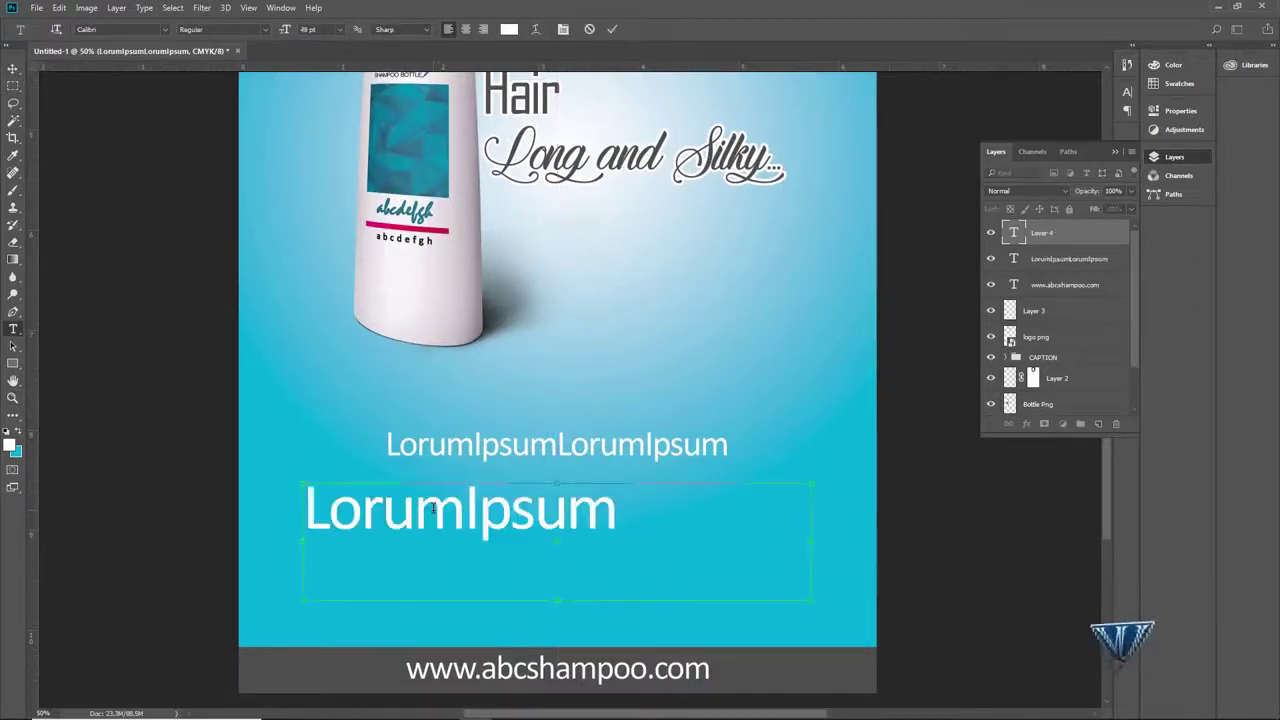
key("ctrl+v")
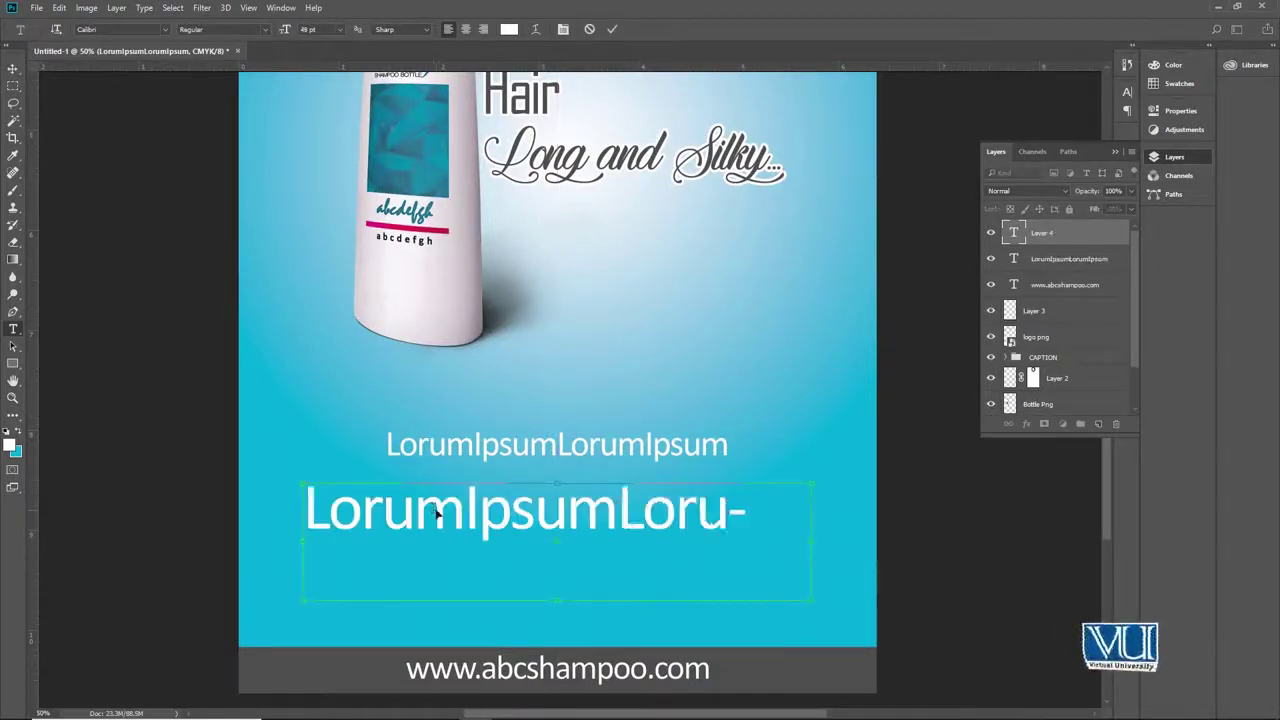
Step: Reduce the size of all the paragraph text to 16 pt
key("ctrl+a")
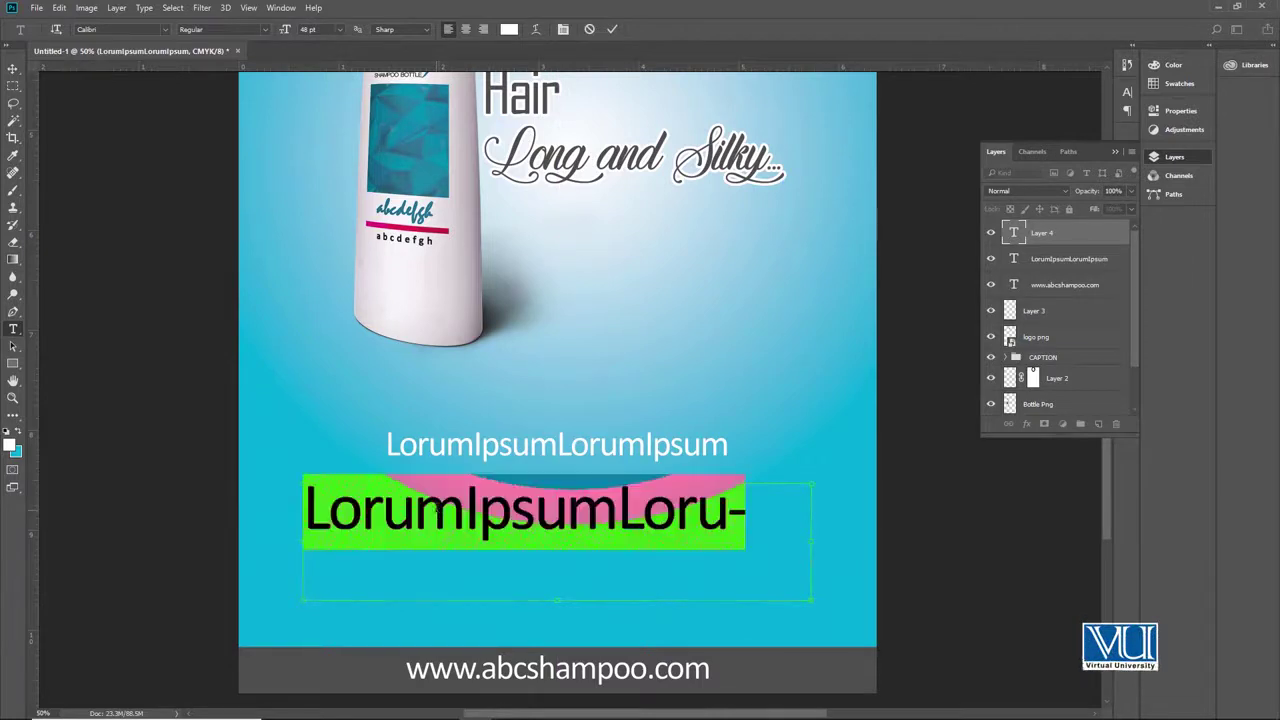
left_click(341, 29)
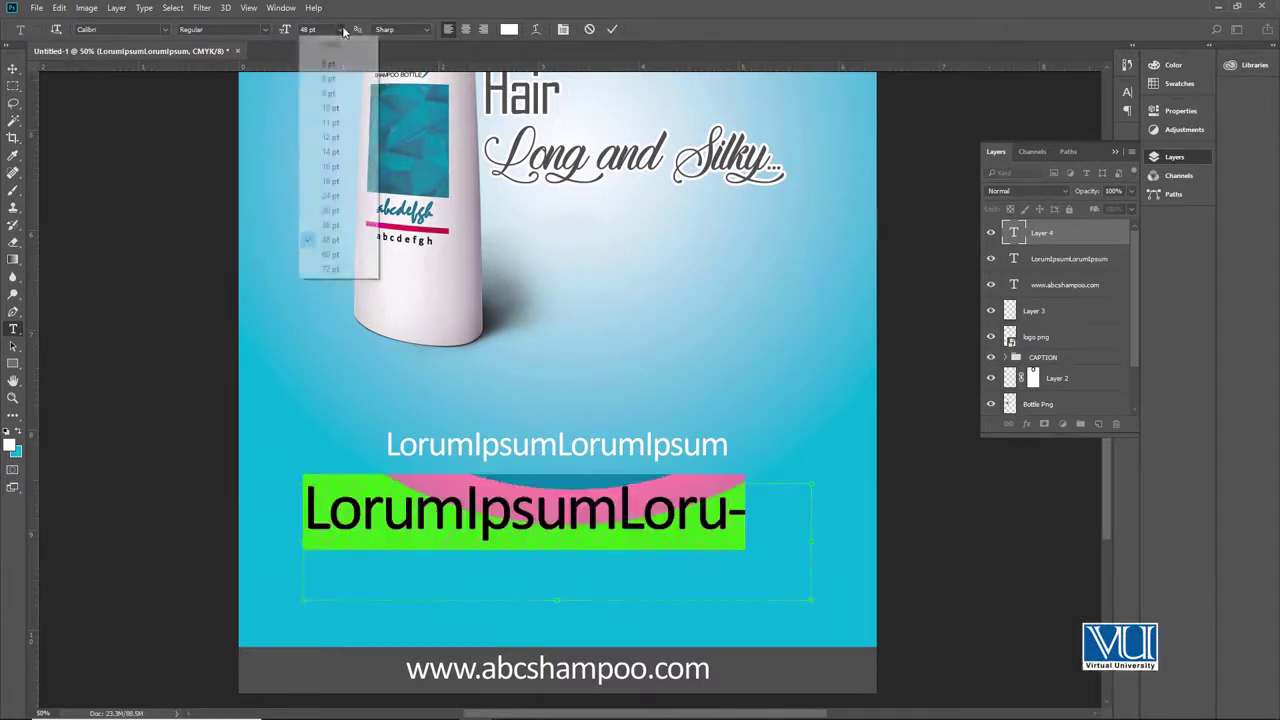
left_click(345, 203)
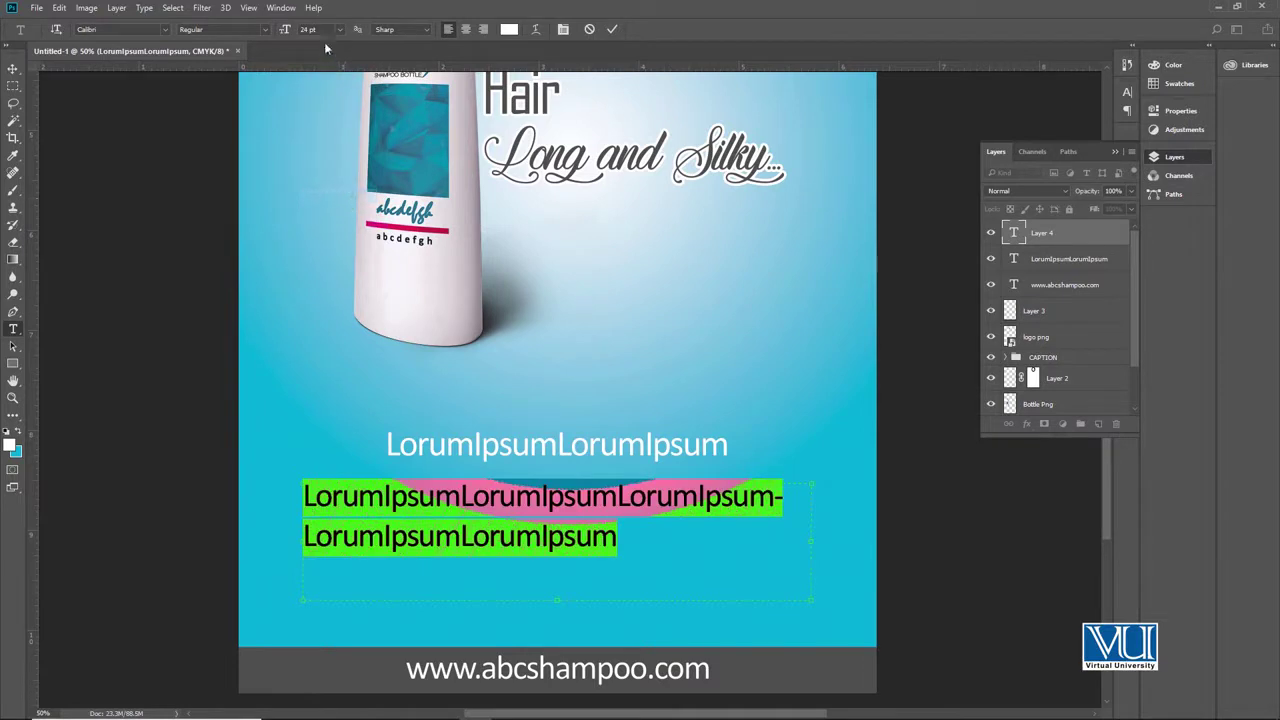
left_click(341, 29)
left_click(340, 165)
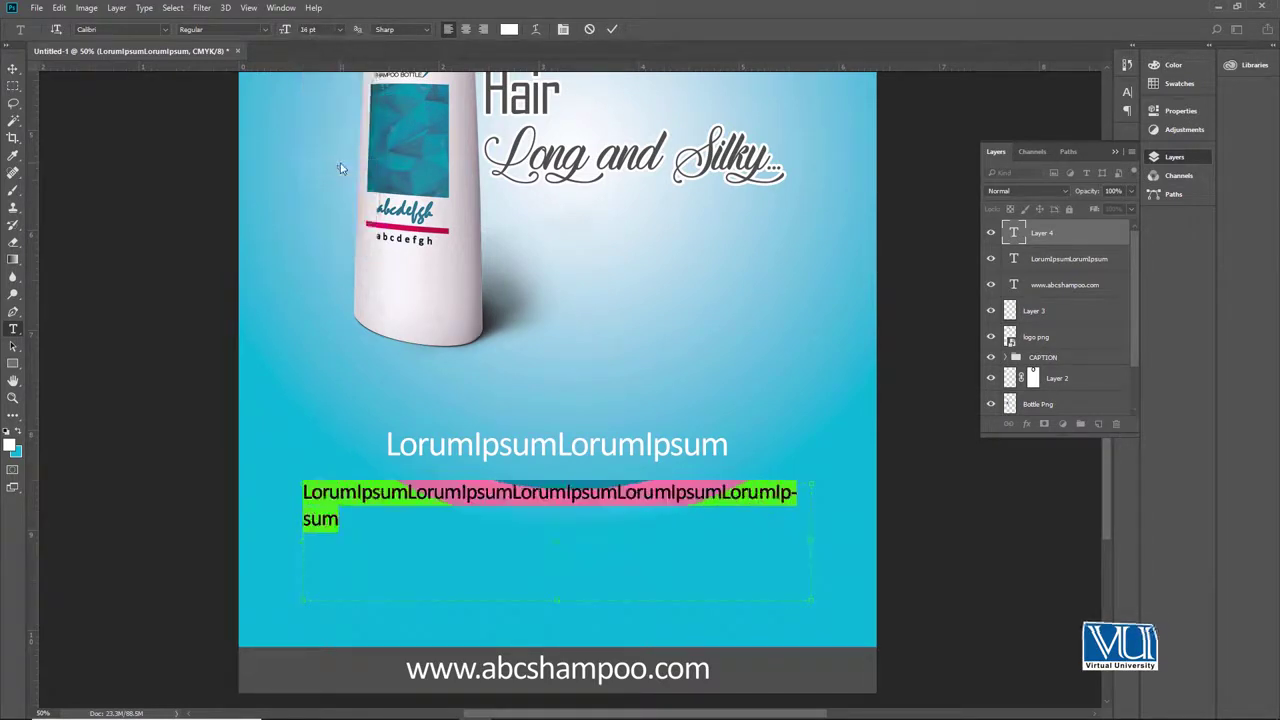
Step: Append more LorumIpsum placeholder text to the paragraph and set all of its text to 18 pt
left_click(348, 520)
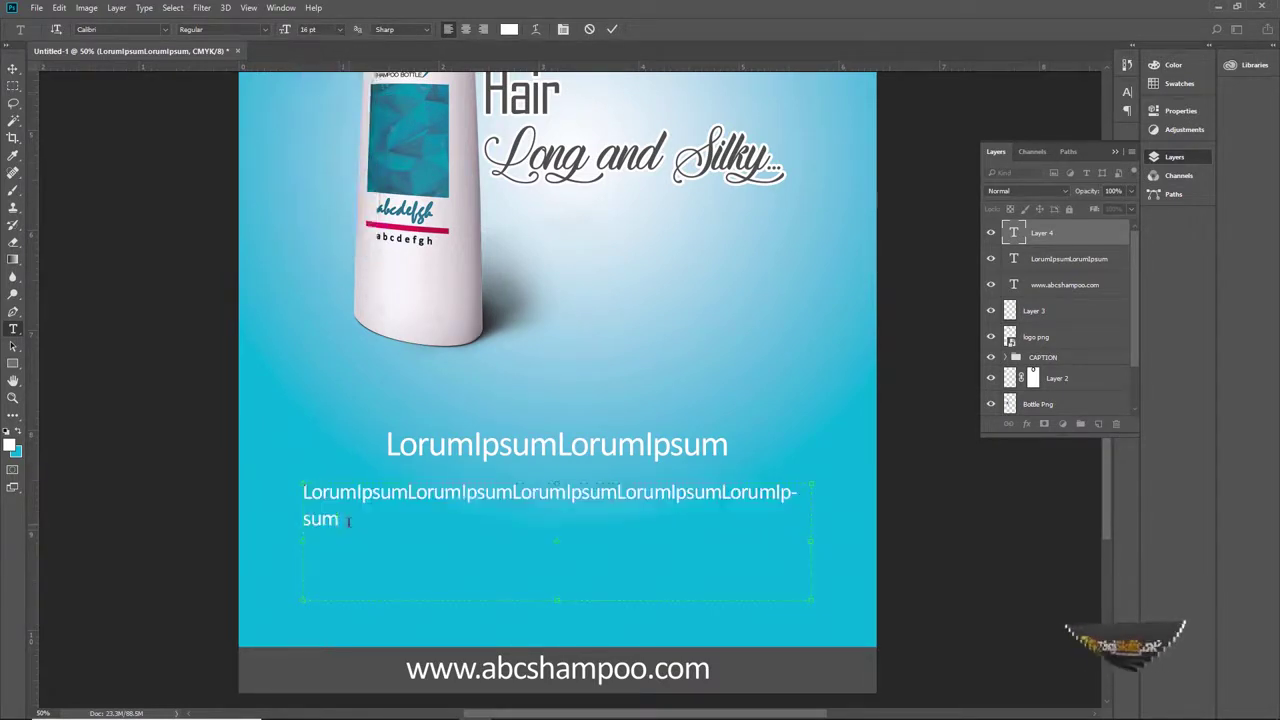
type("LorumIpsumLorumIpsum")
key("ctrl+a")
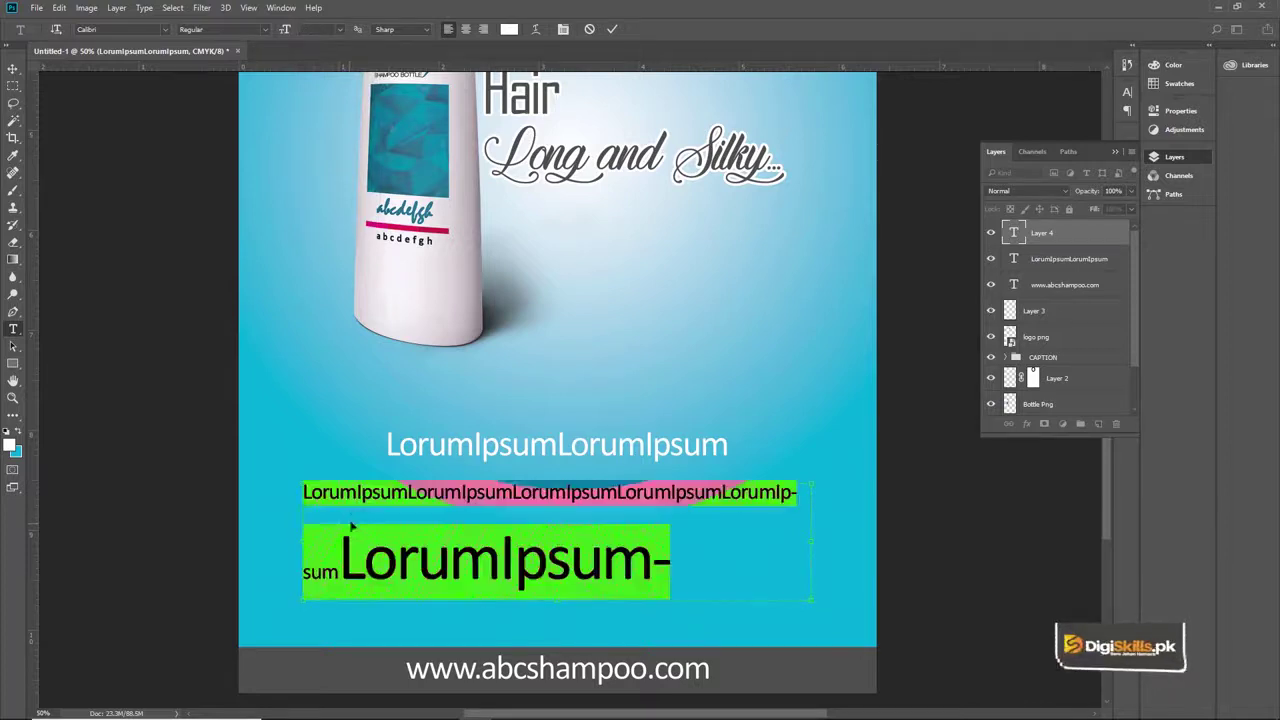
left_click(340, 29)
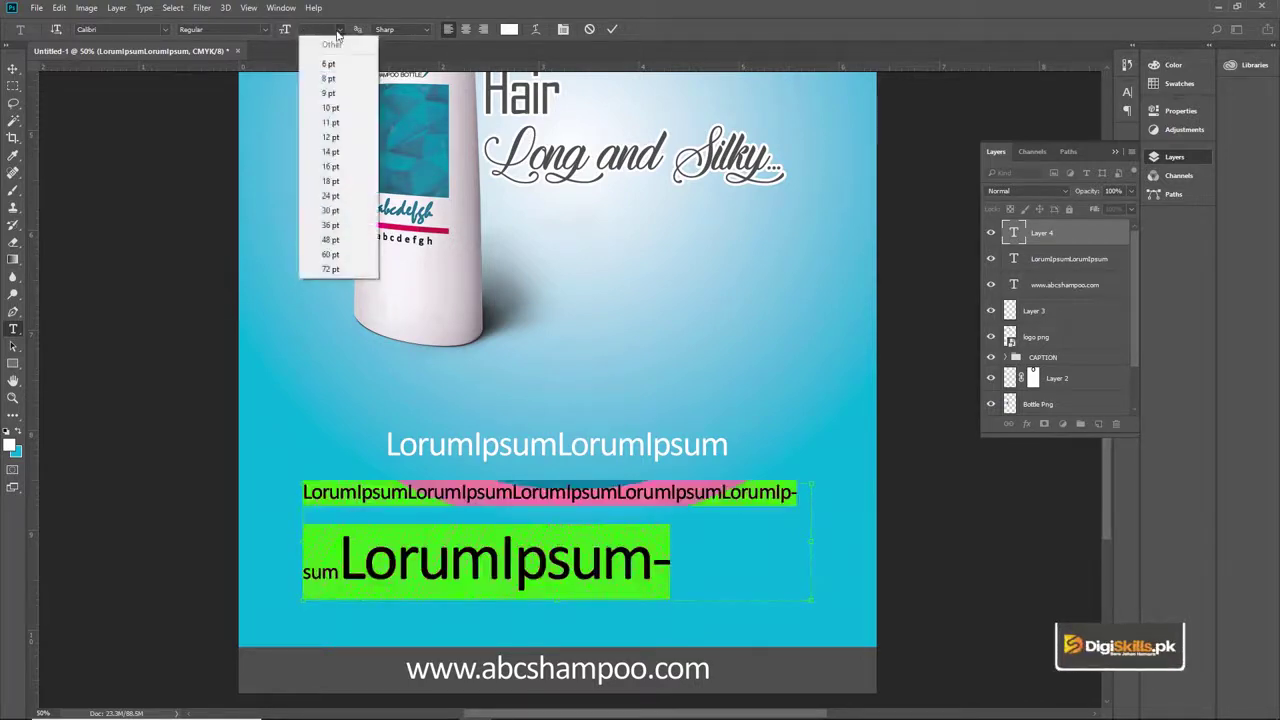
left_click(340, 181)
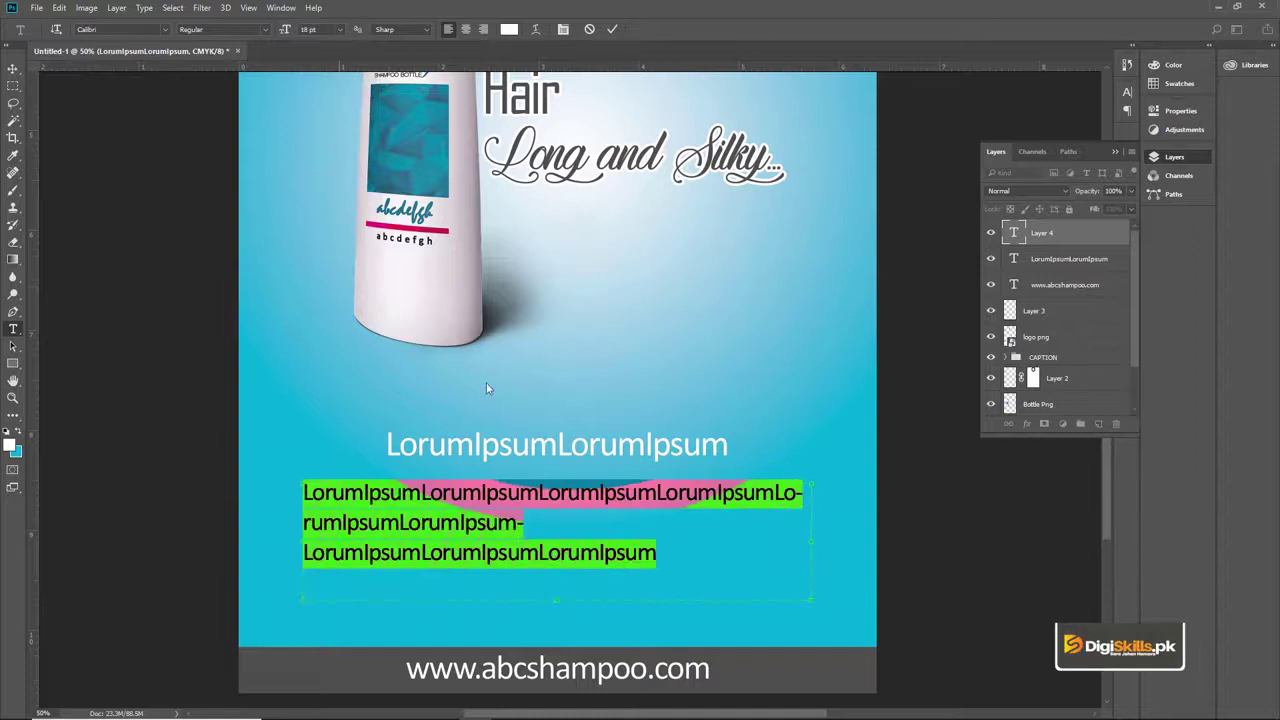
Step: Centre-align the placeholder paragraph and finish editing it
left_click(465, 29)
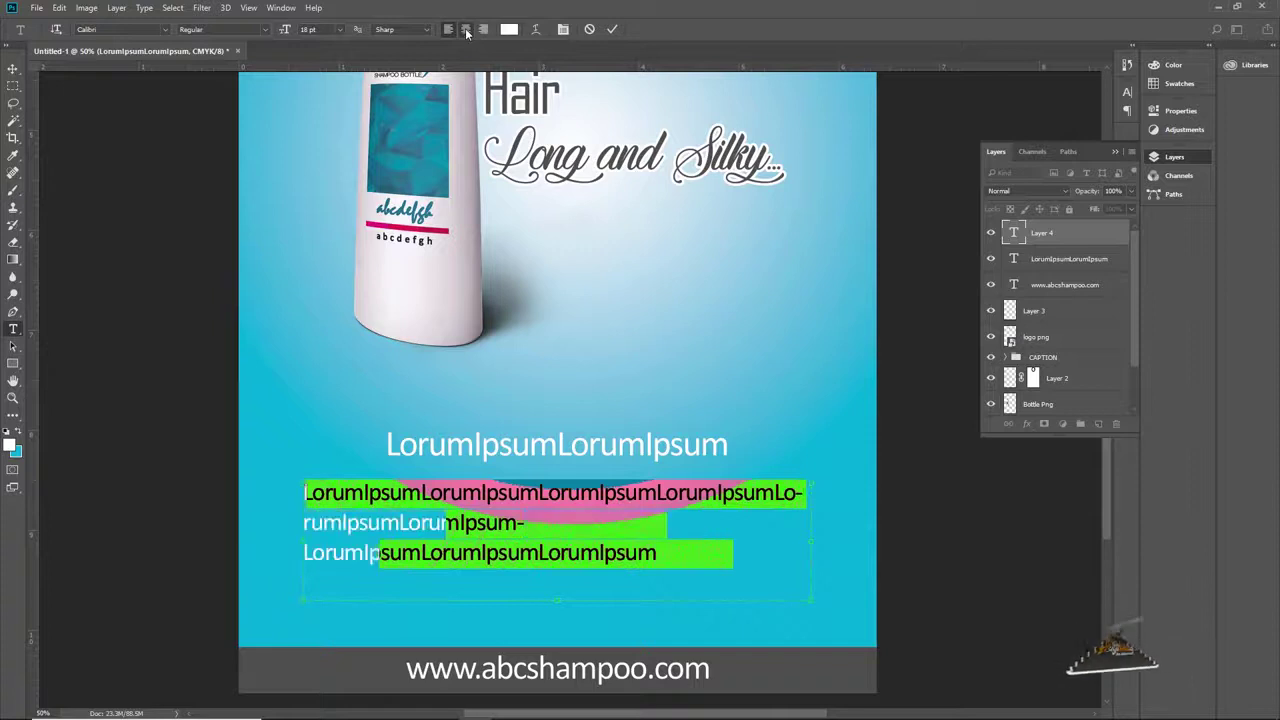
left_click(13, 69)
left_click(541, 484, "alt")
left_click(543, 488, "alt")
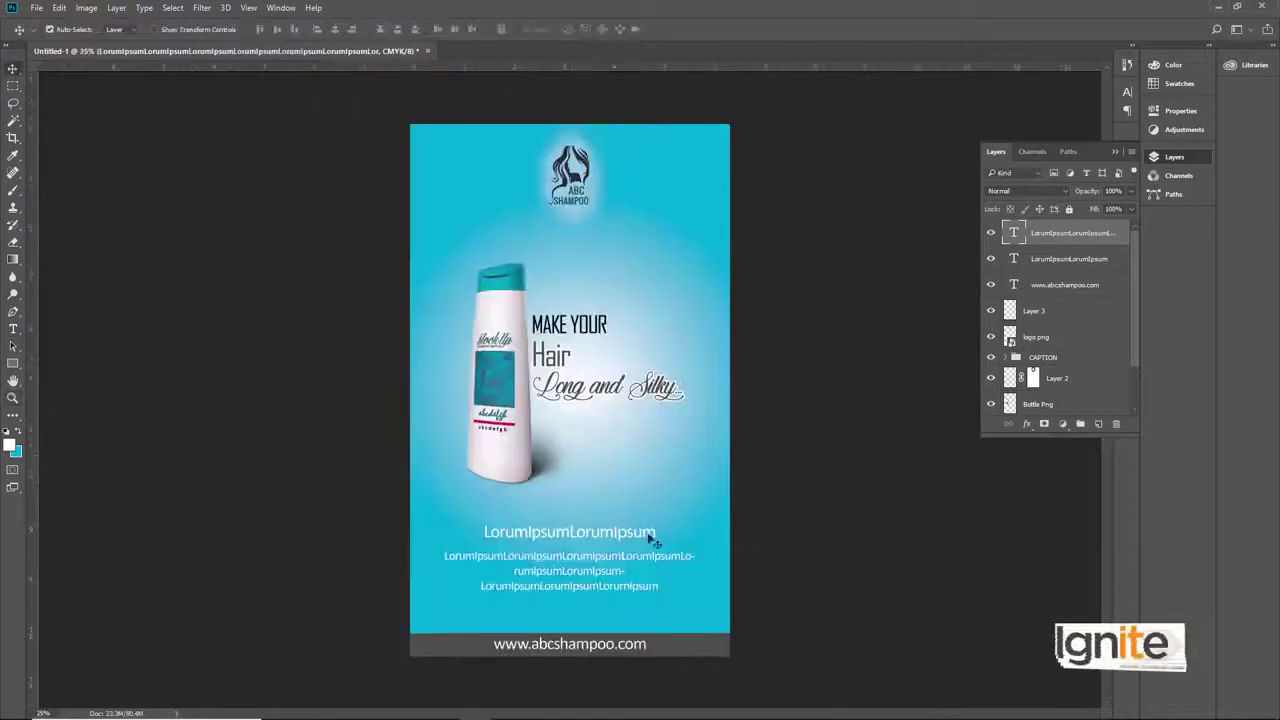
scroll(572, 527, "up", 3)
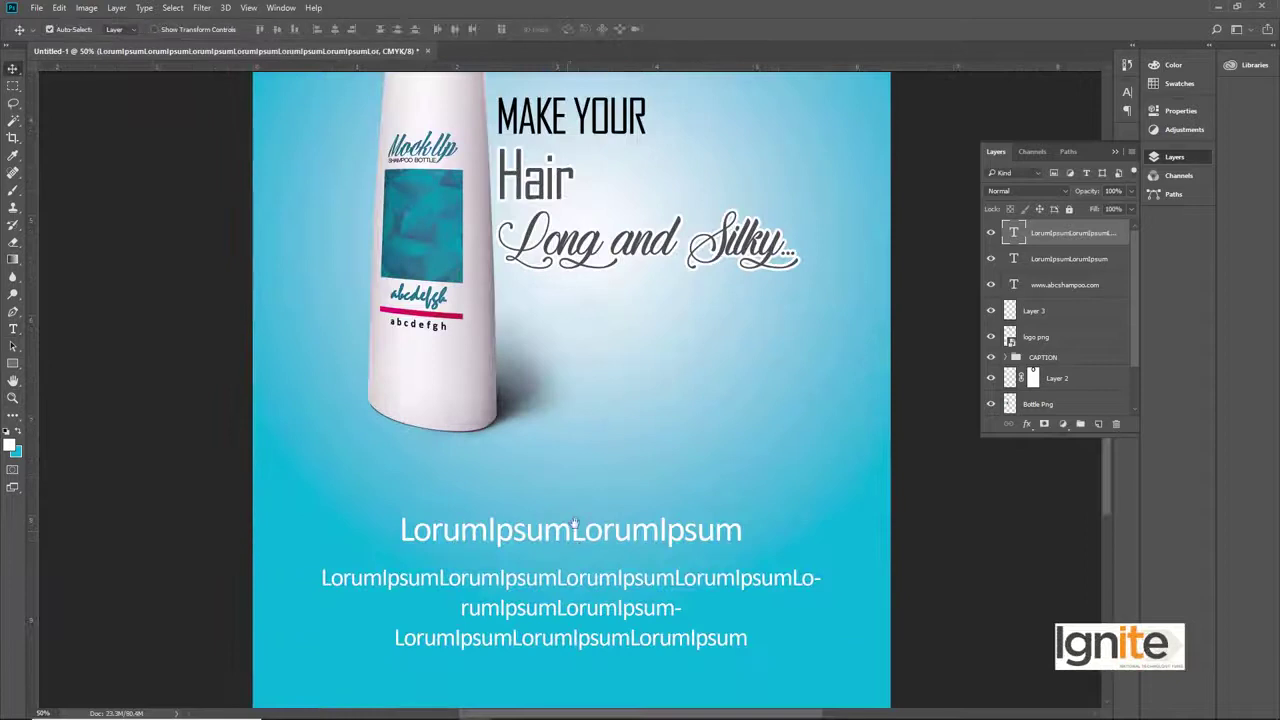
left_click(557, 350, "alt")
left_click(557, 366, "alt")
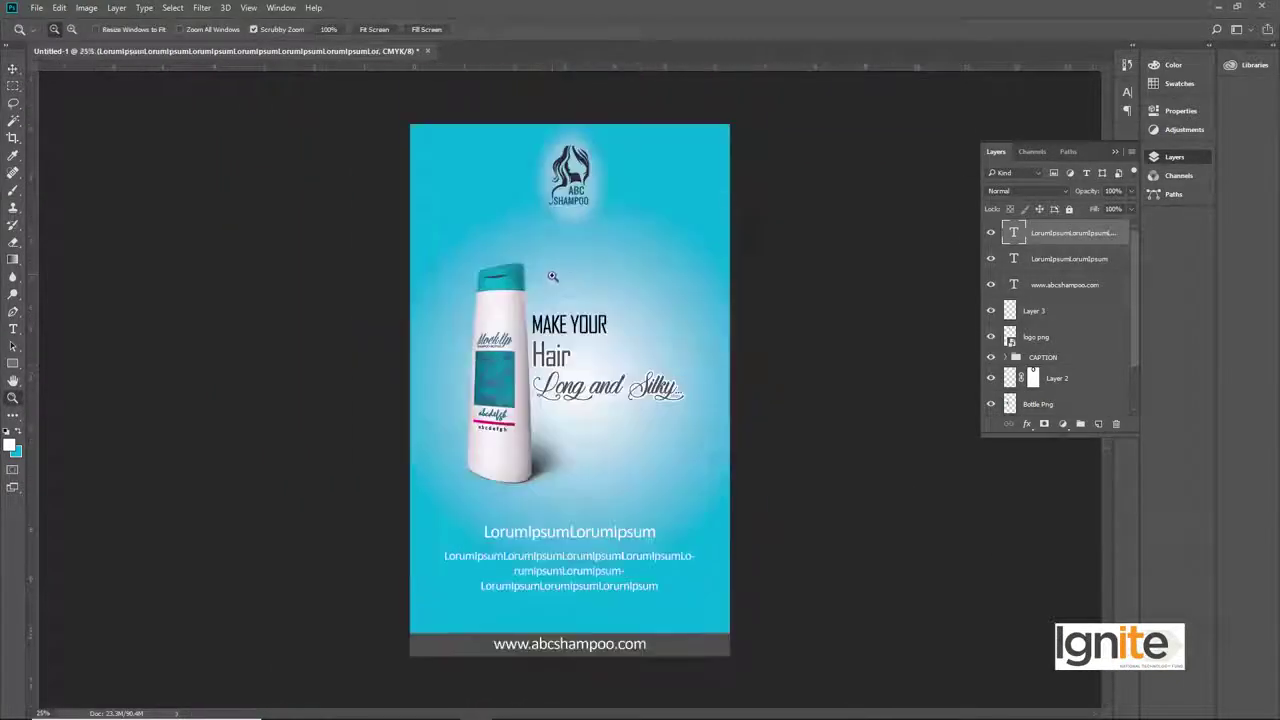
Step: Place the water-2748695_1920 image from the Water Splashes folder of 168- Press Ad over the bottle and headline
left_click(1216, 7)
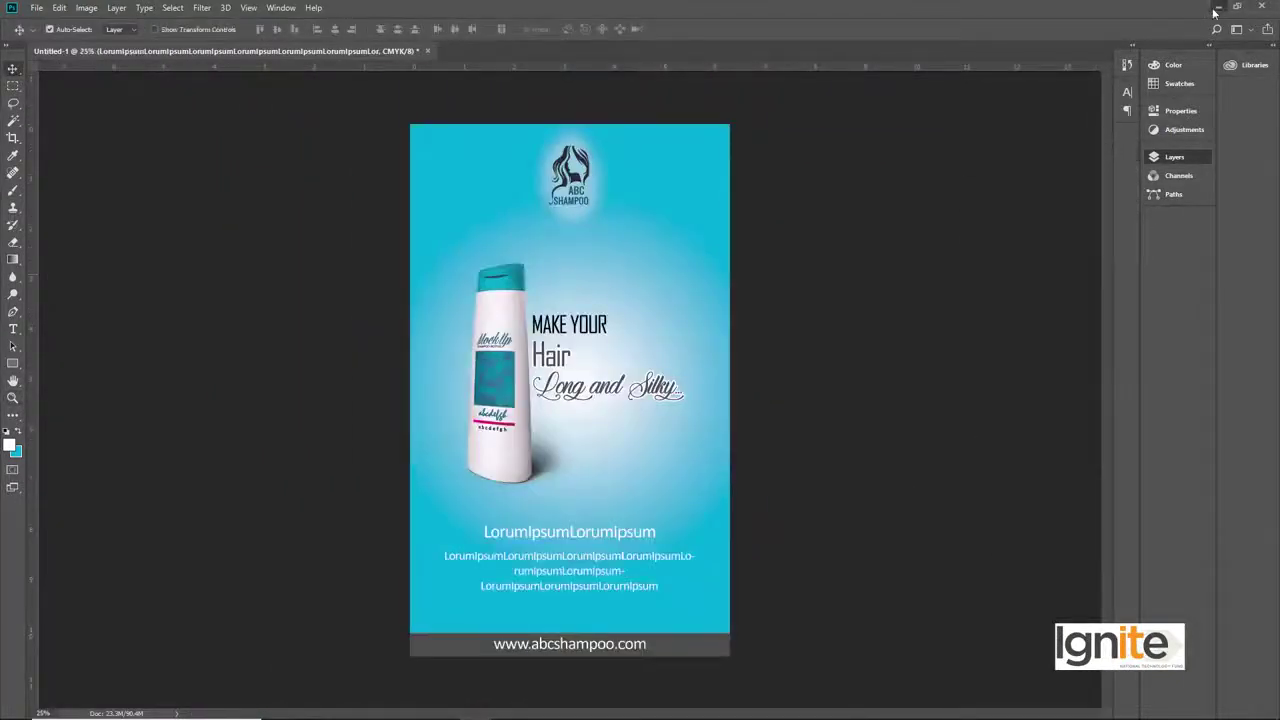
left_click(365, 410)
key("BackSpace")
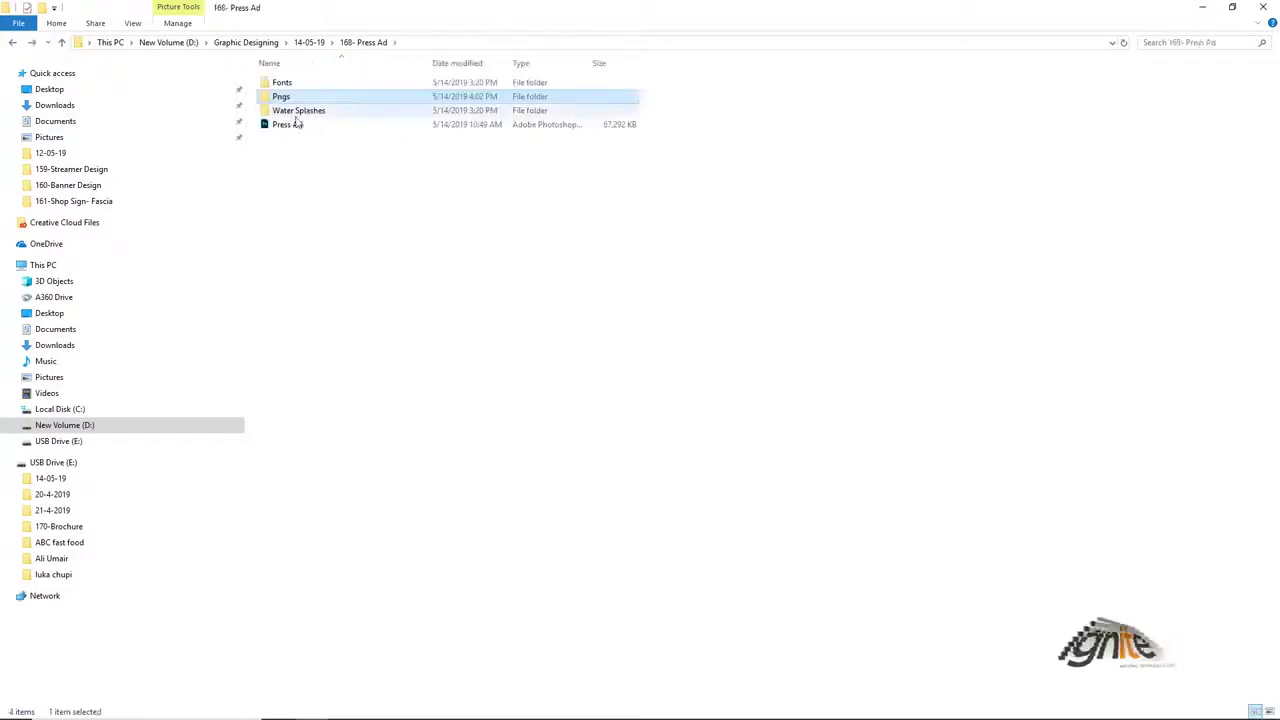
double_click(300, 112)
left_click(336, 108)
left_click_drag(364, 100, 595, 480)
key("Return")
left_click_drag(645, 314, 624, 312)
key("ctrl+z")
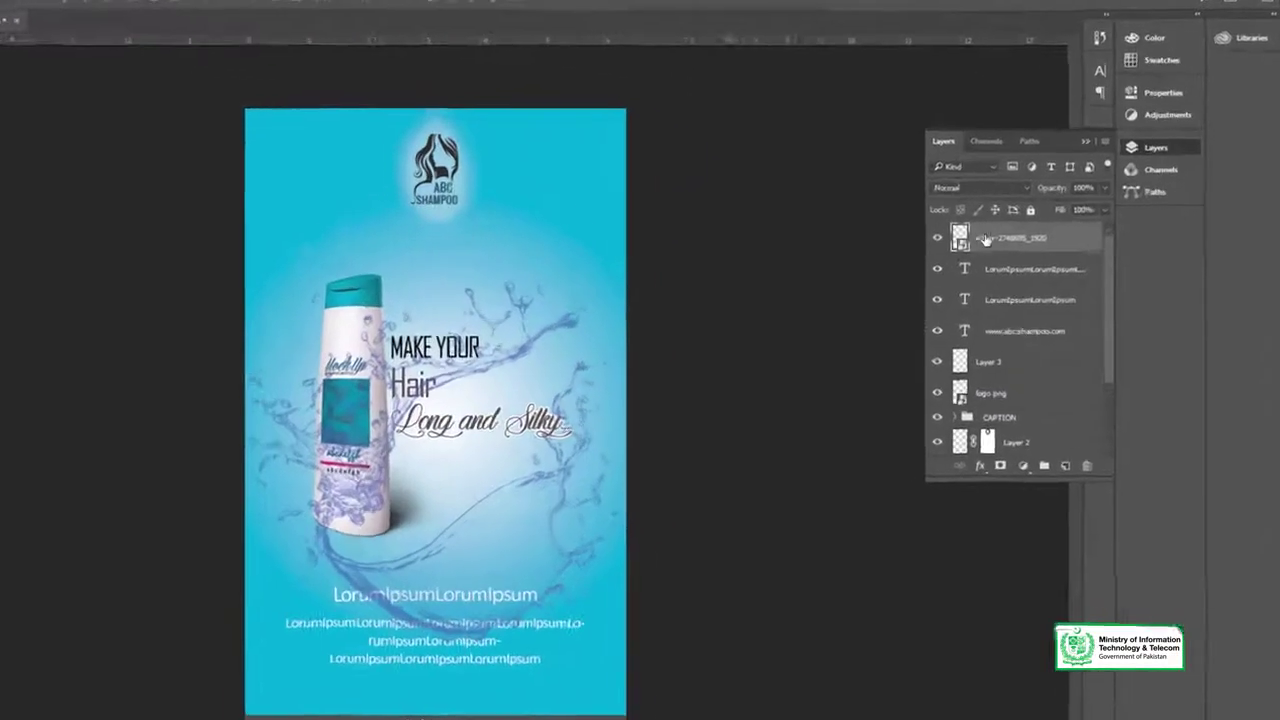
Step: Rasterize the water splash layer and transform it so the splash sweeps around the bottle and headline
right_click(1035, 232)
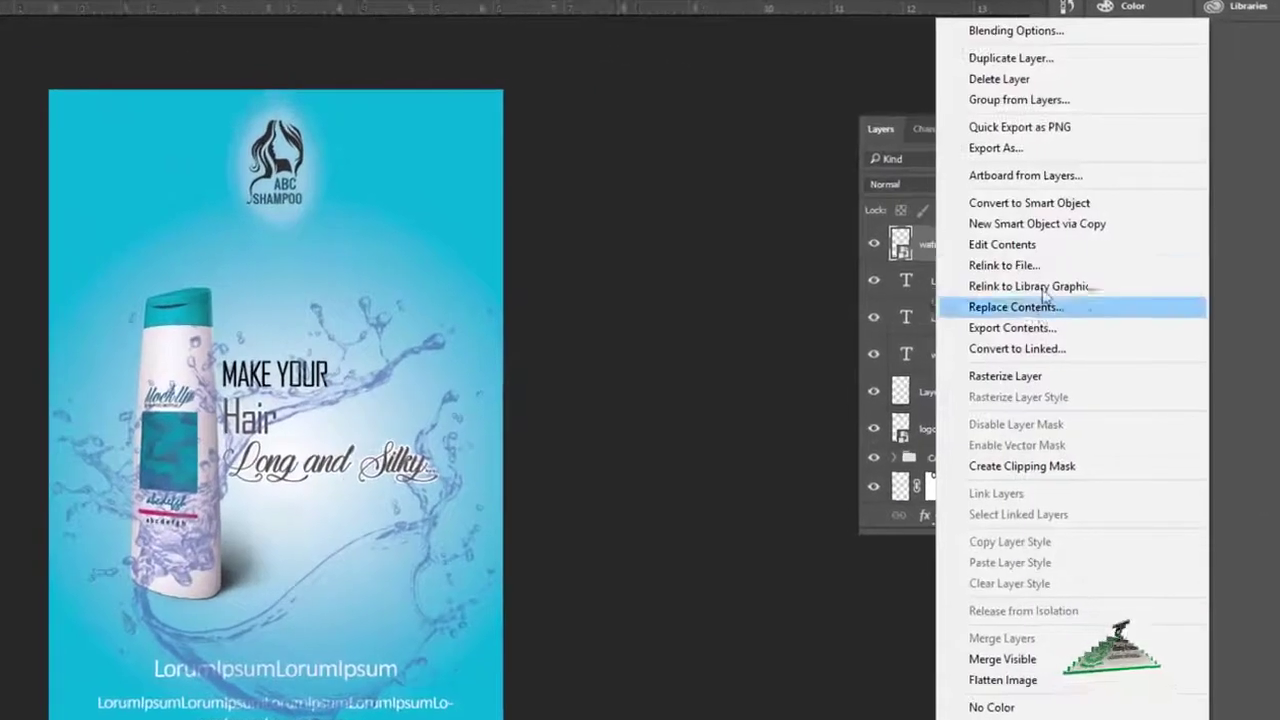
left_click(1020, 374)
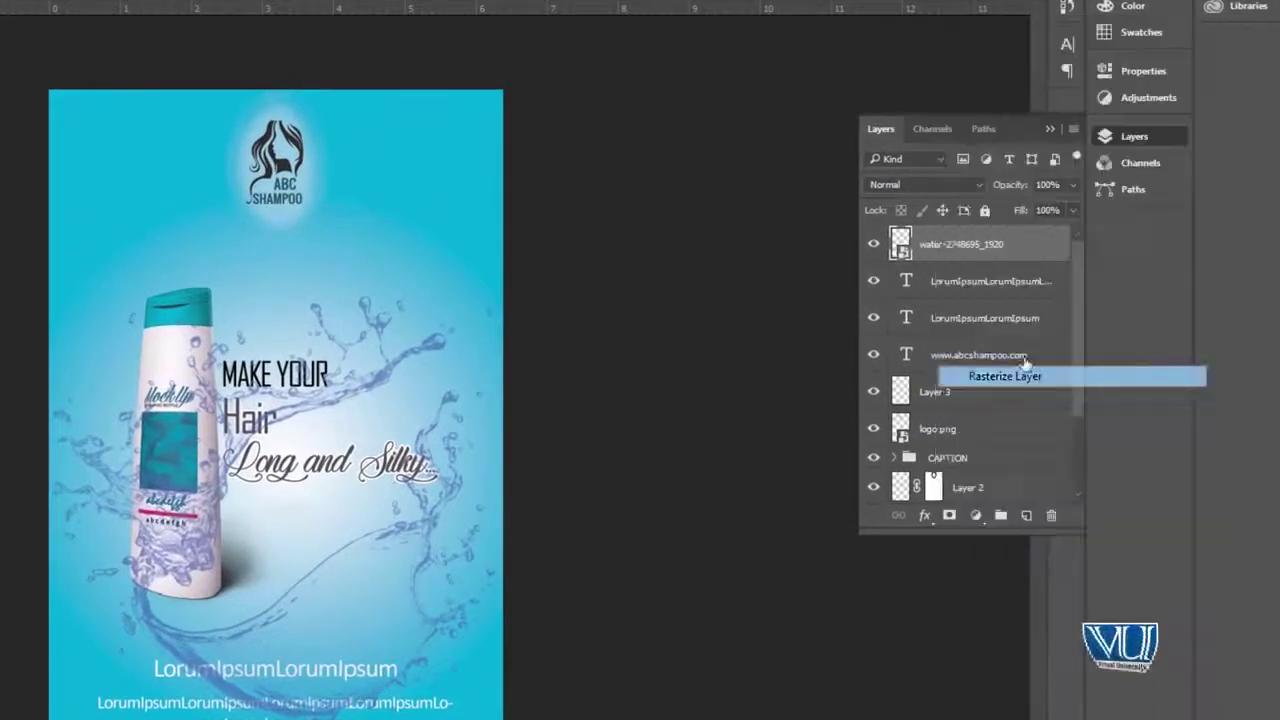
key("ctrl+t")
left_click_drag(372, 335, 358, 287)
key("Return")
Step: Move the water splash layer down the stack to sit directly beneath the Bottle Png layer
left_click_drag(1006, 248, 998, 444)
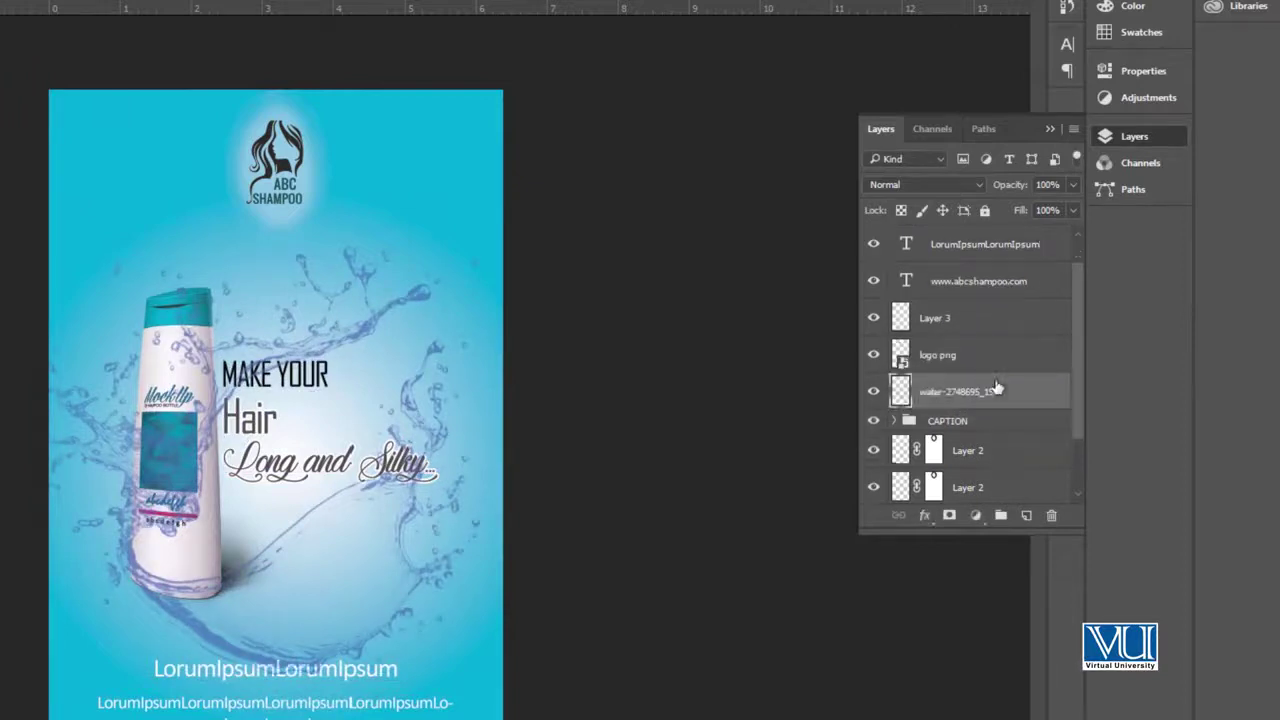
scroll(996, 389, "down", 2)
left_click_drag(988, 326, 995, 440)
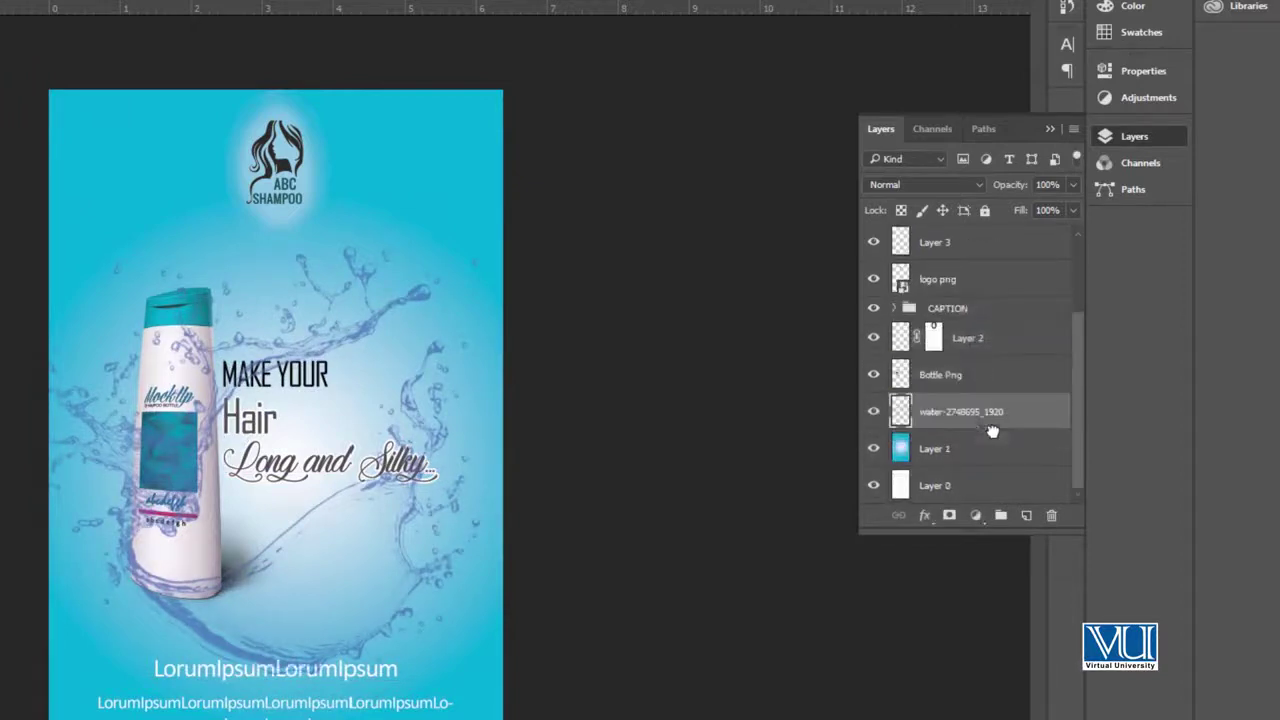
left_click(149, 479)
left_click_drag(214, 454, 207, 465)
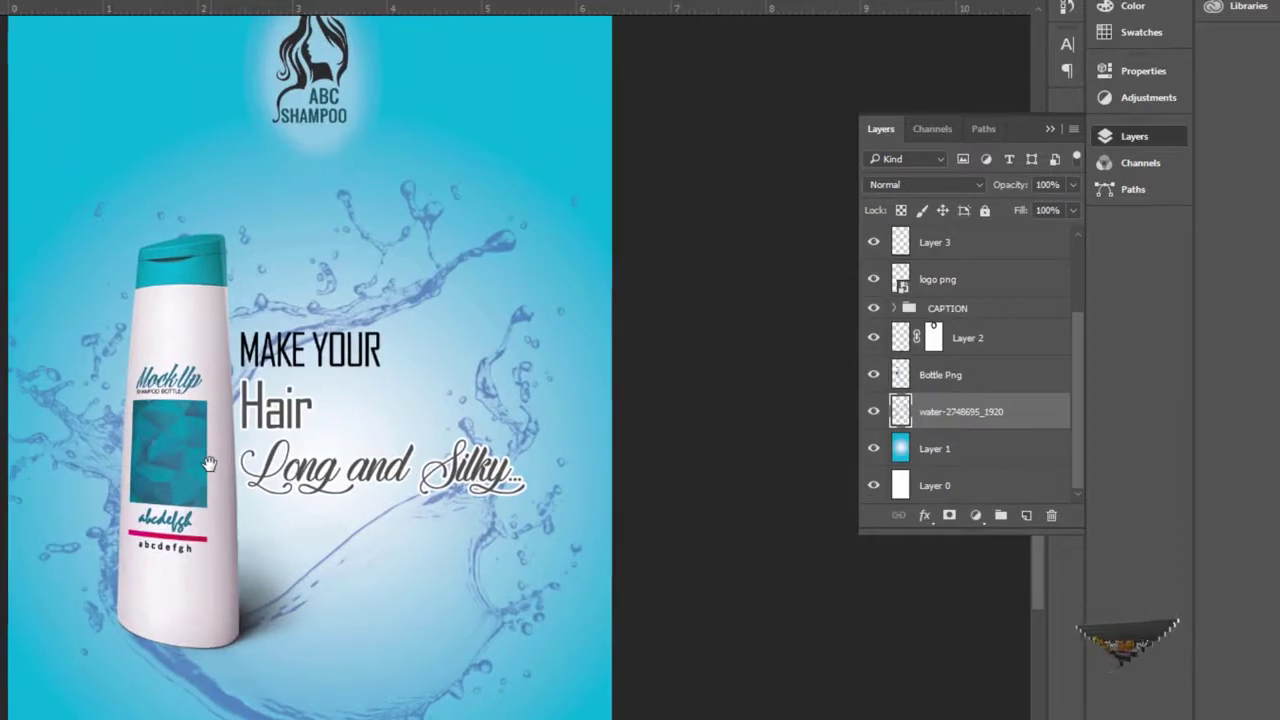
Step: Add a mask to the water splash layer and soften the splash's outer edges with a black 200 px brush at 36% opacity
left_click(948, 516)
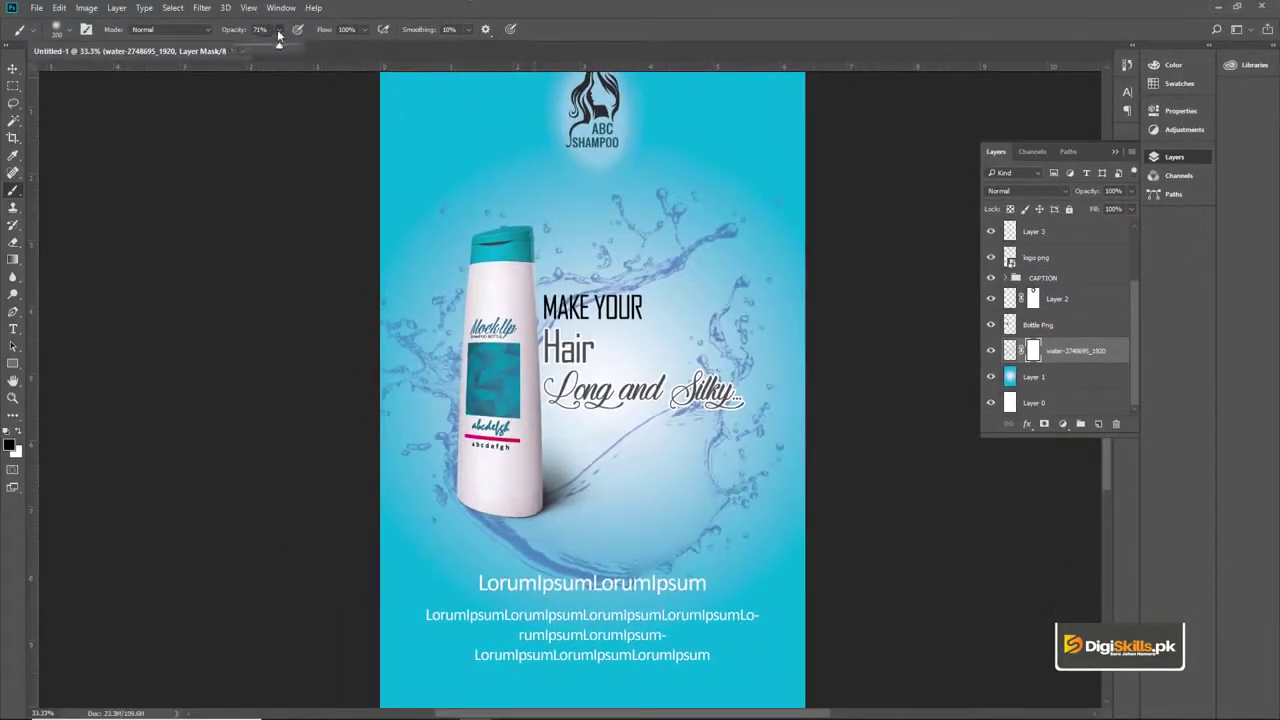
left_click(557, 591)
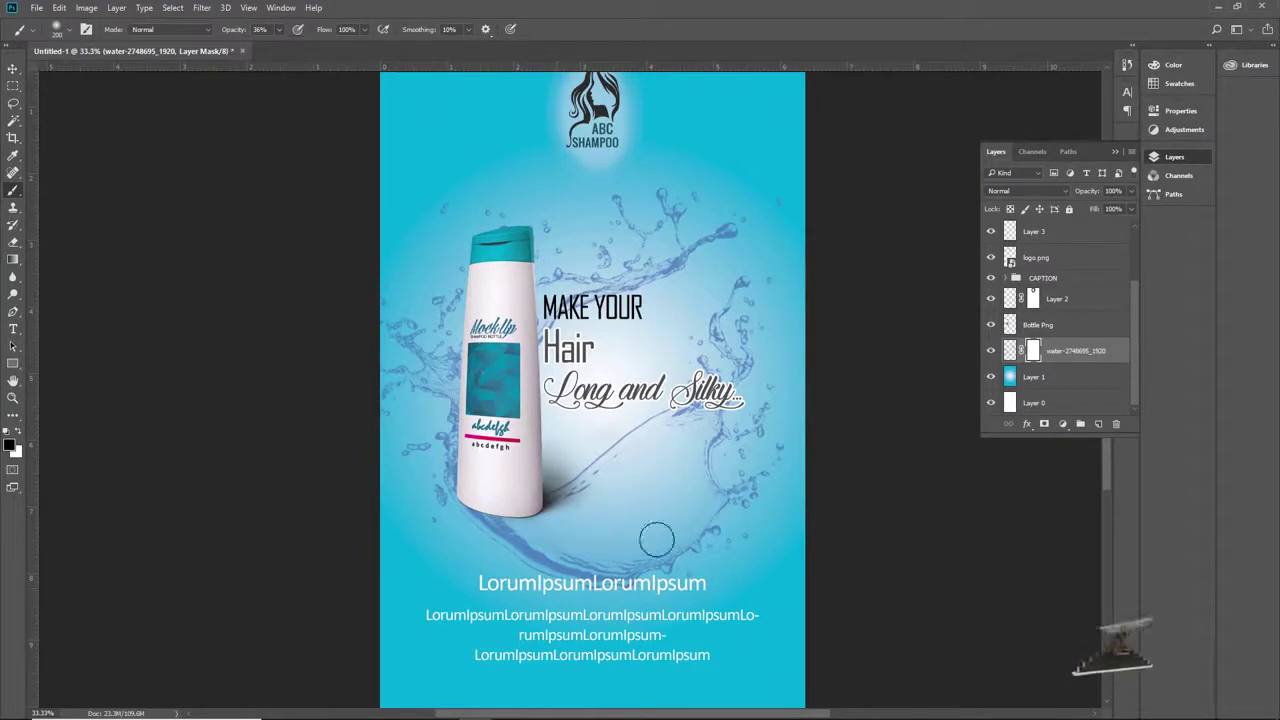
left_click_drag(601, 580, 553, 569)
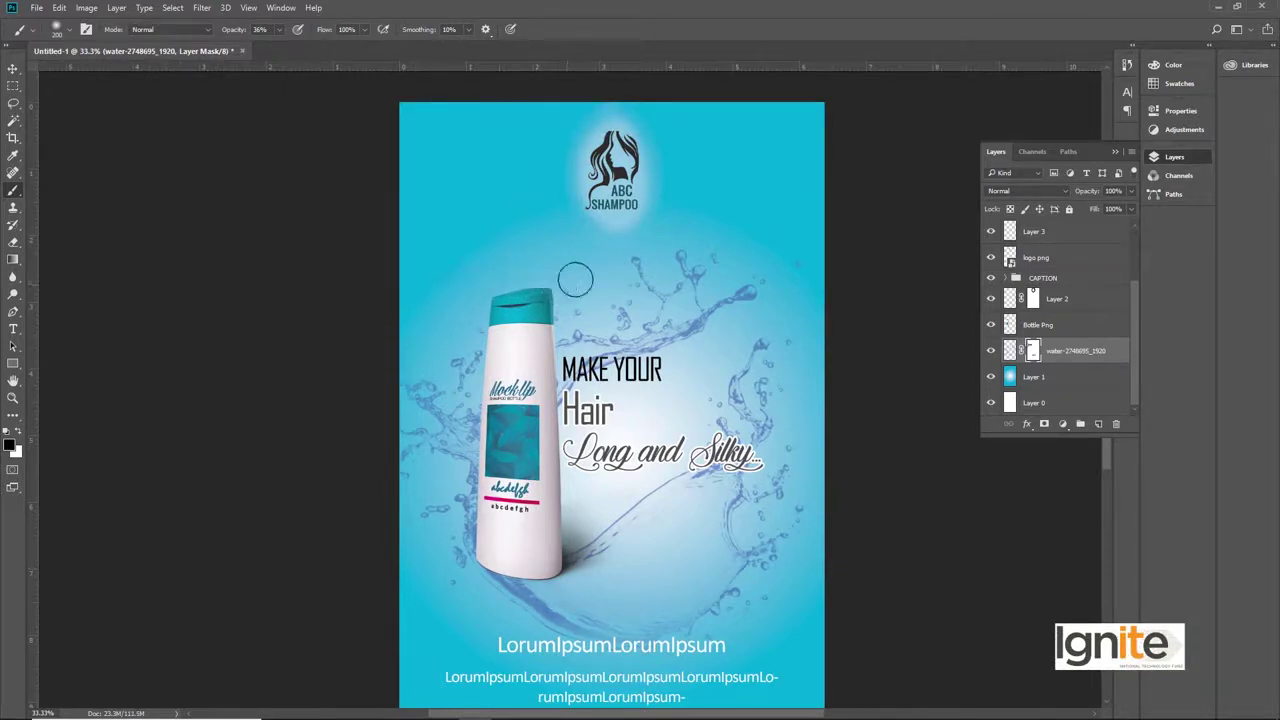
mouse_move(796, 271)
left_mouse_down()
mouse_move(736, 303)
mouse_move(798, 343)
mouse_move(745, 364)
mouse_move(777, 347)
mouse_move(759, 361)
mouse_move(778, 383)
mouse_move(785, 445)
left_mouse_up()
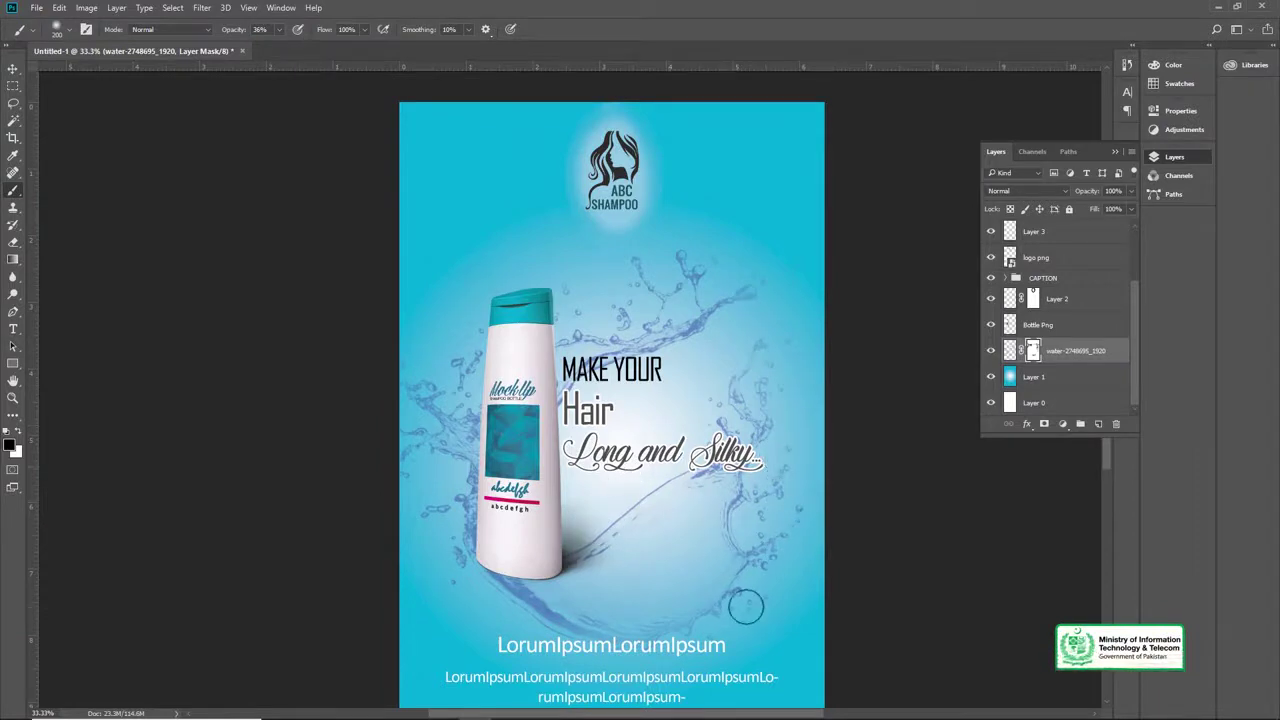
left_click_drag(672, 362, 700, 409)
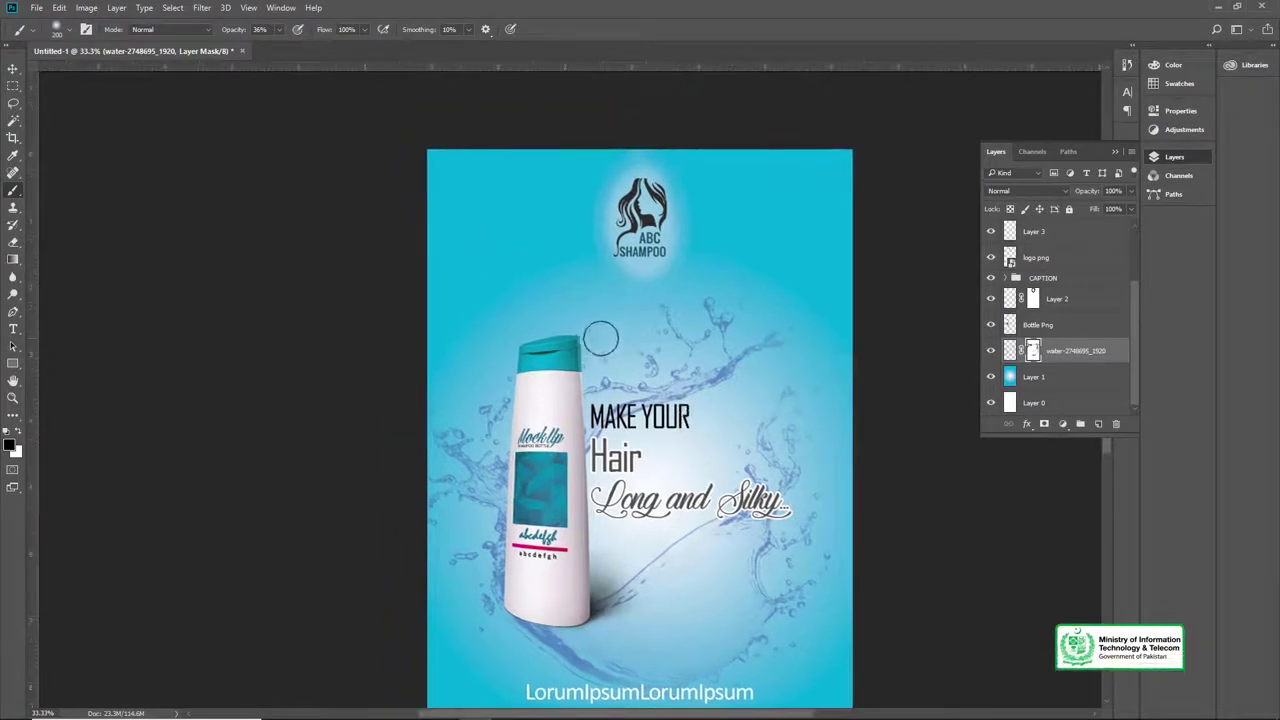
key("ctrl+minus")
key("v")
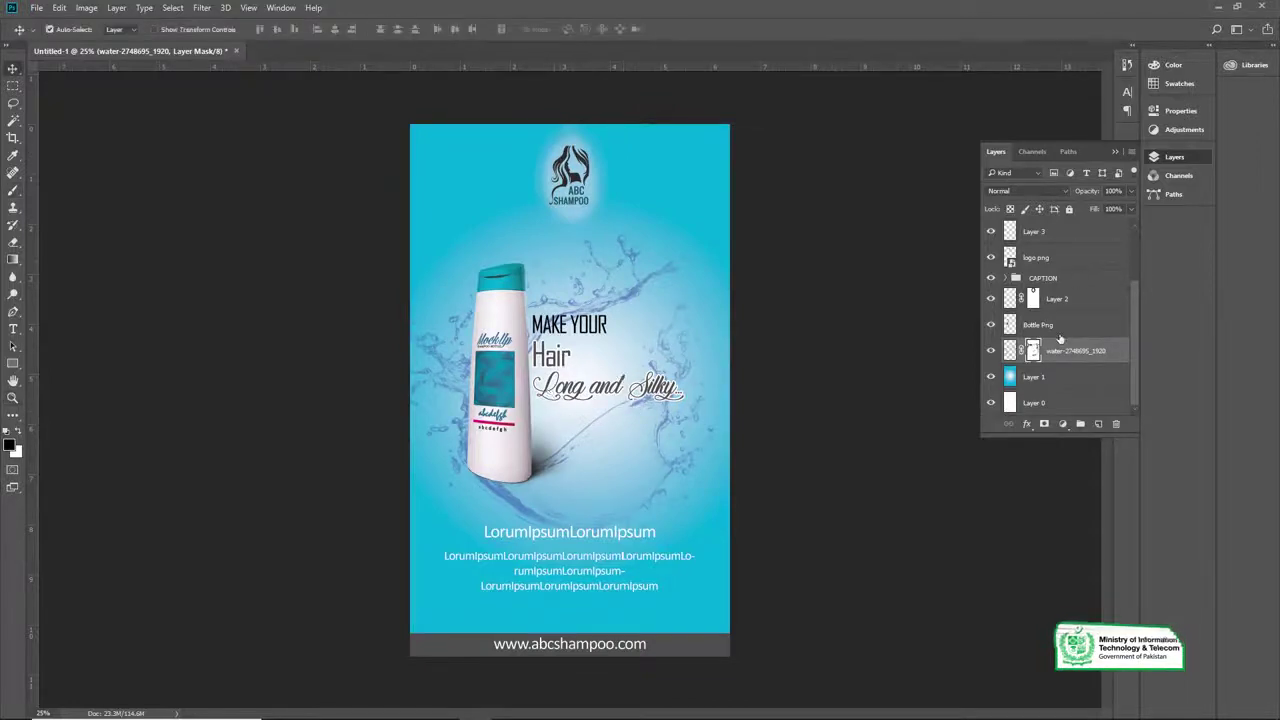
Step: Apply Brightness/Contrast to the water splash image itself, with contrast 45 and brightness 0
left_click(1010, 350)
left_click(86, 7)
left_click(262, 41)
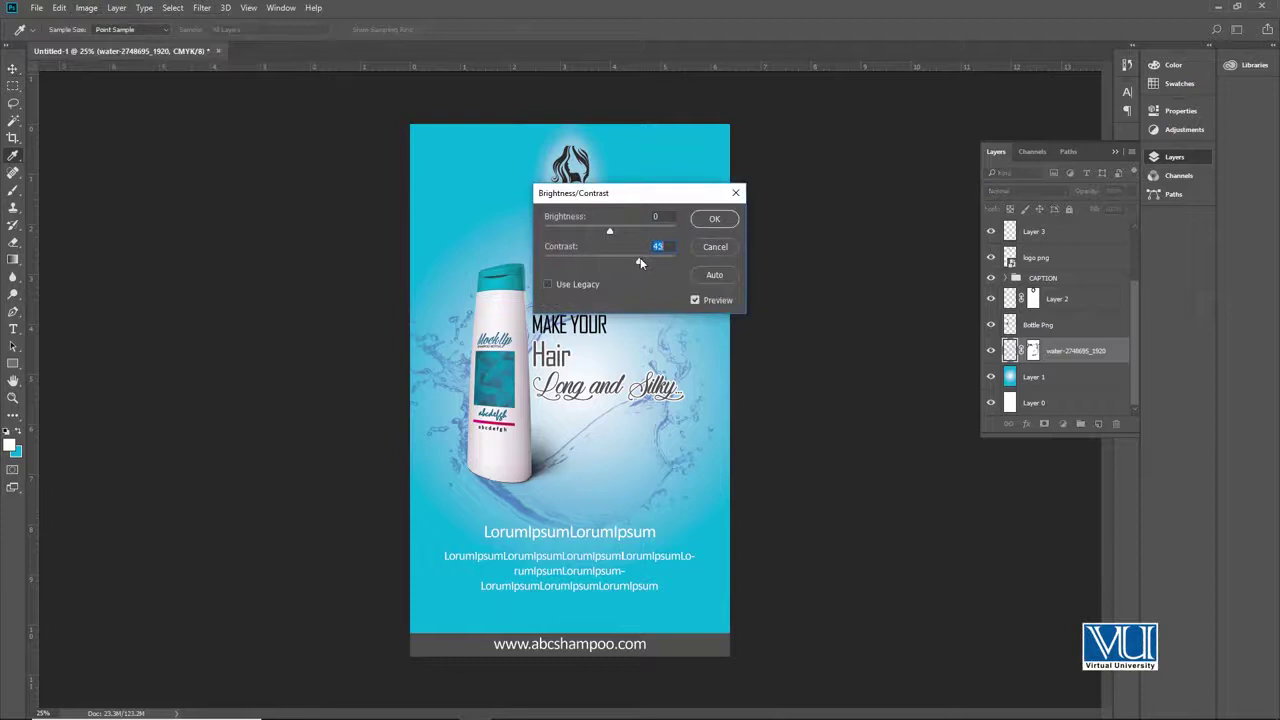
left_click(714, 220)
Step: Duplicate the masked water splash layer to intensify the splash, and check the result up close
key("ctrl")
key("ctrl+j")
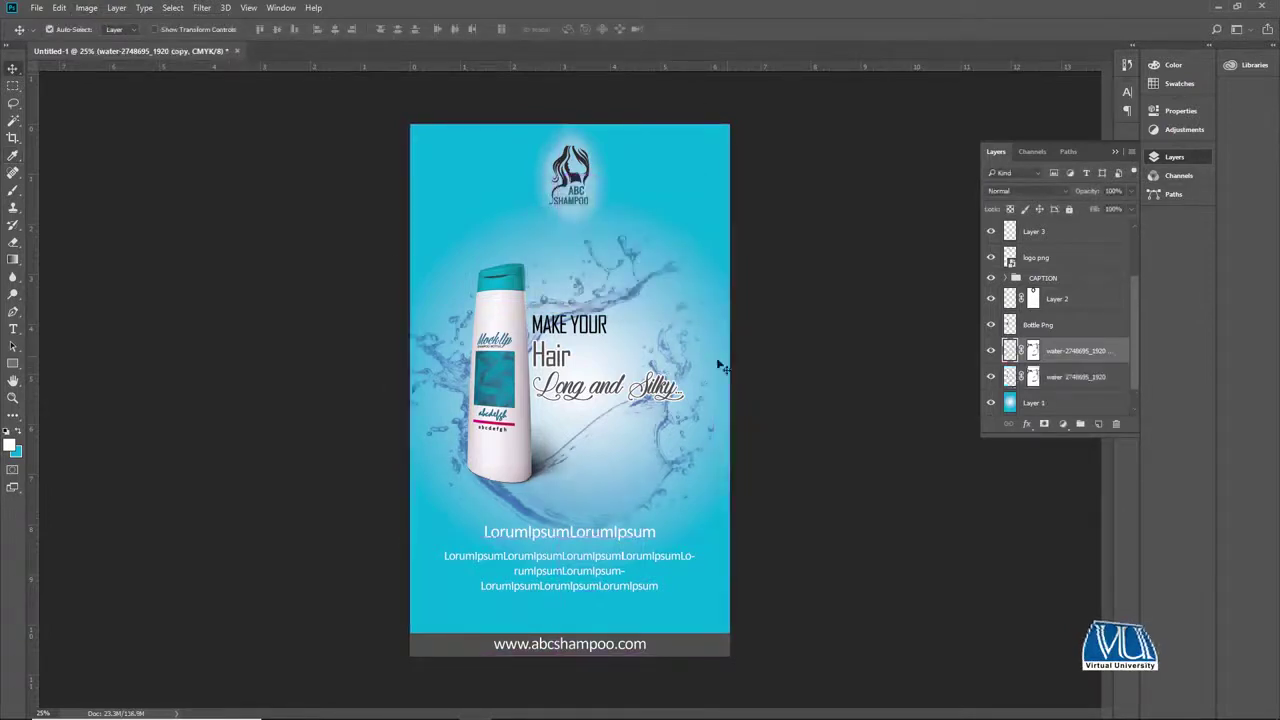
key("z")
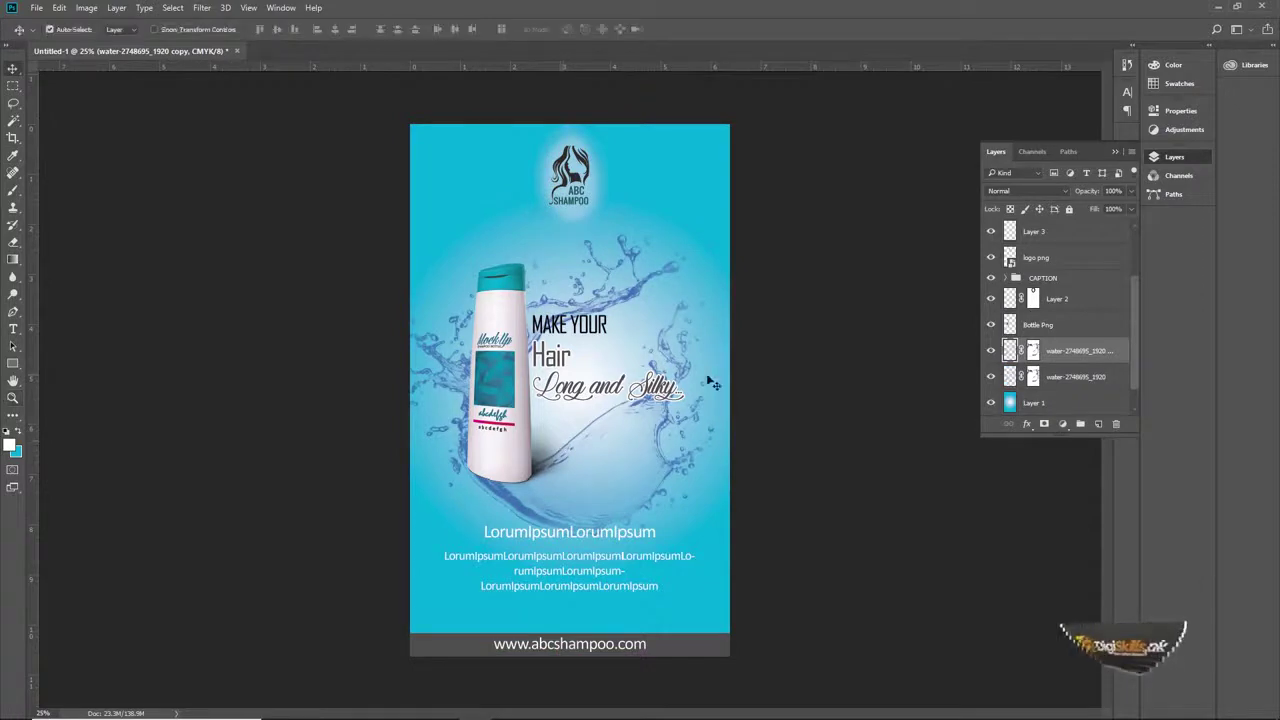
left_click(585, 354)
key("v")
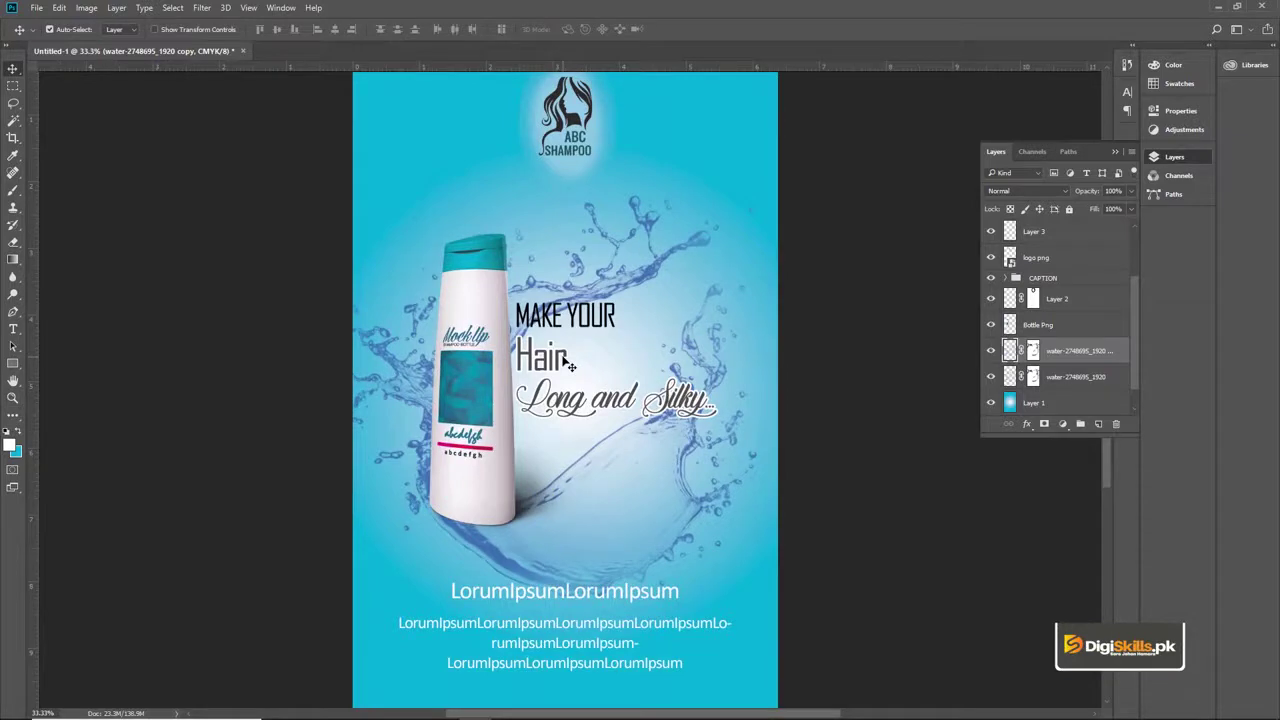
key("ctrl+minus")
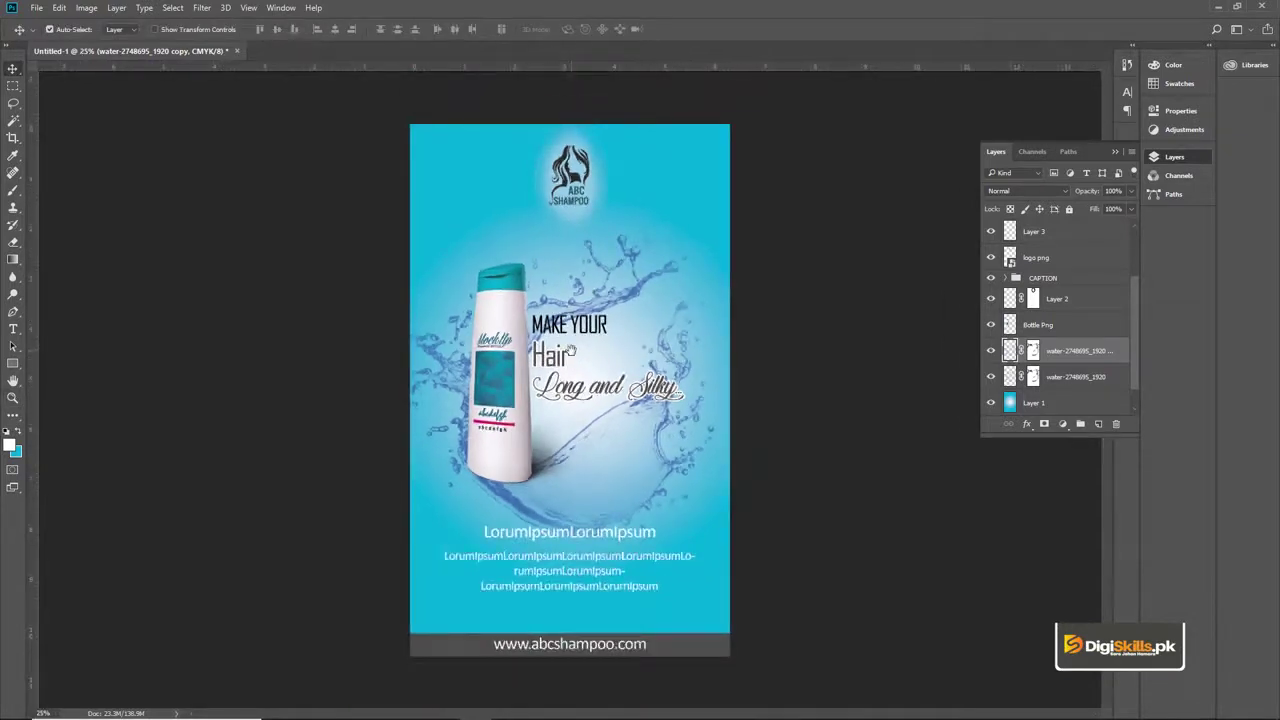